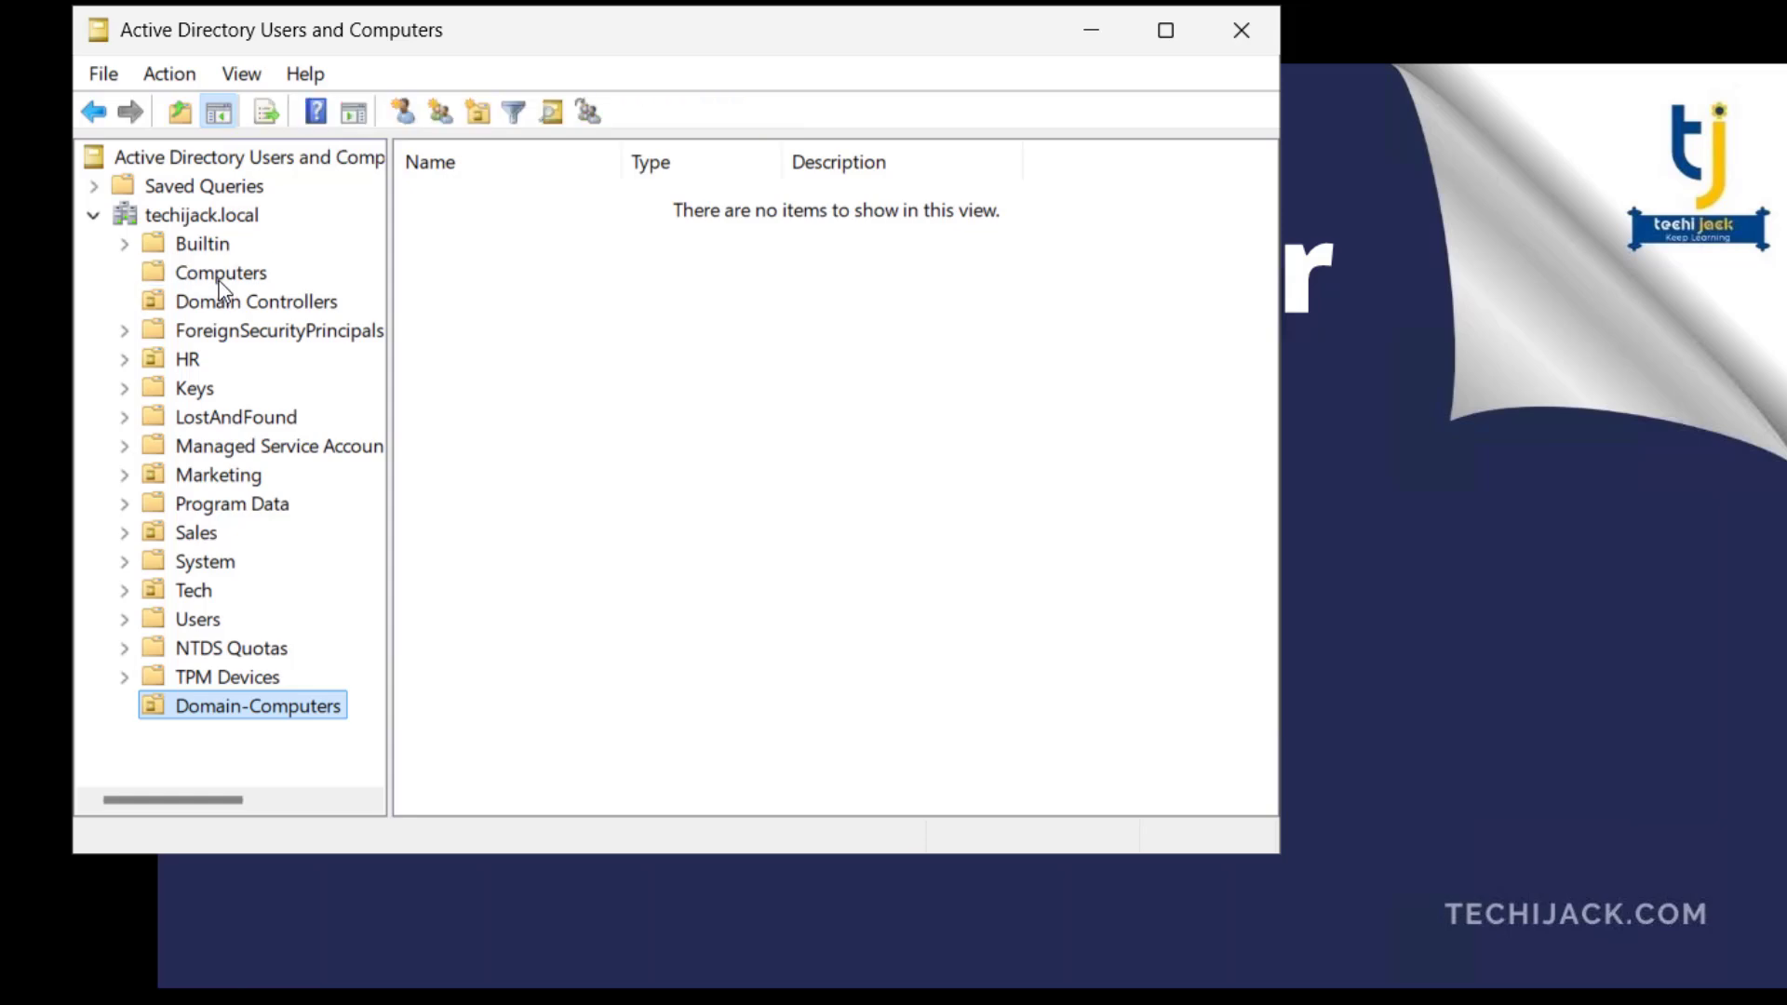
- Move the computer PC01 from the Computers container into the Domain-Computers organizational unit
click(221, 277)
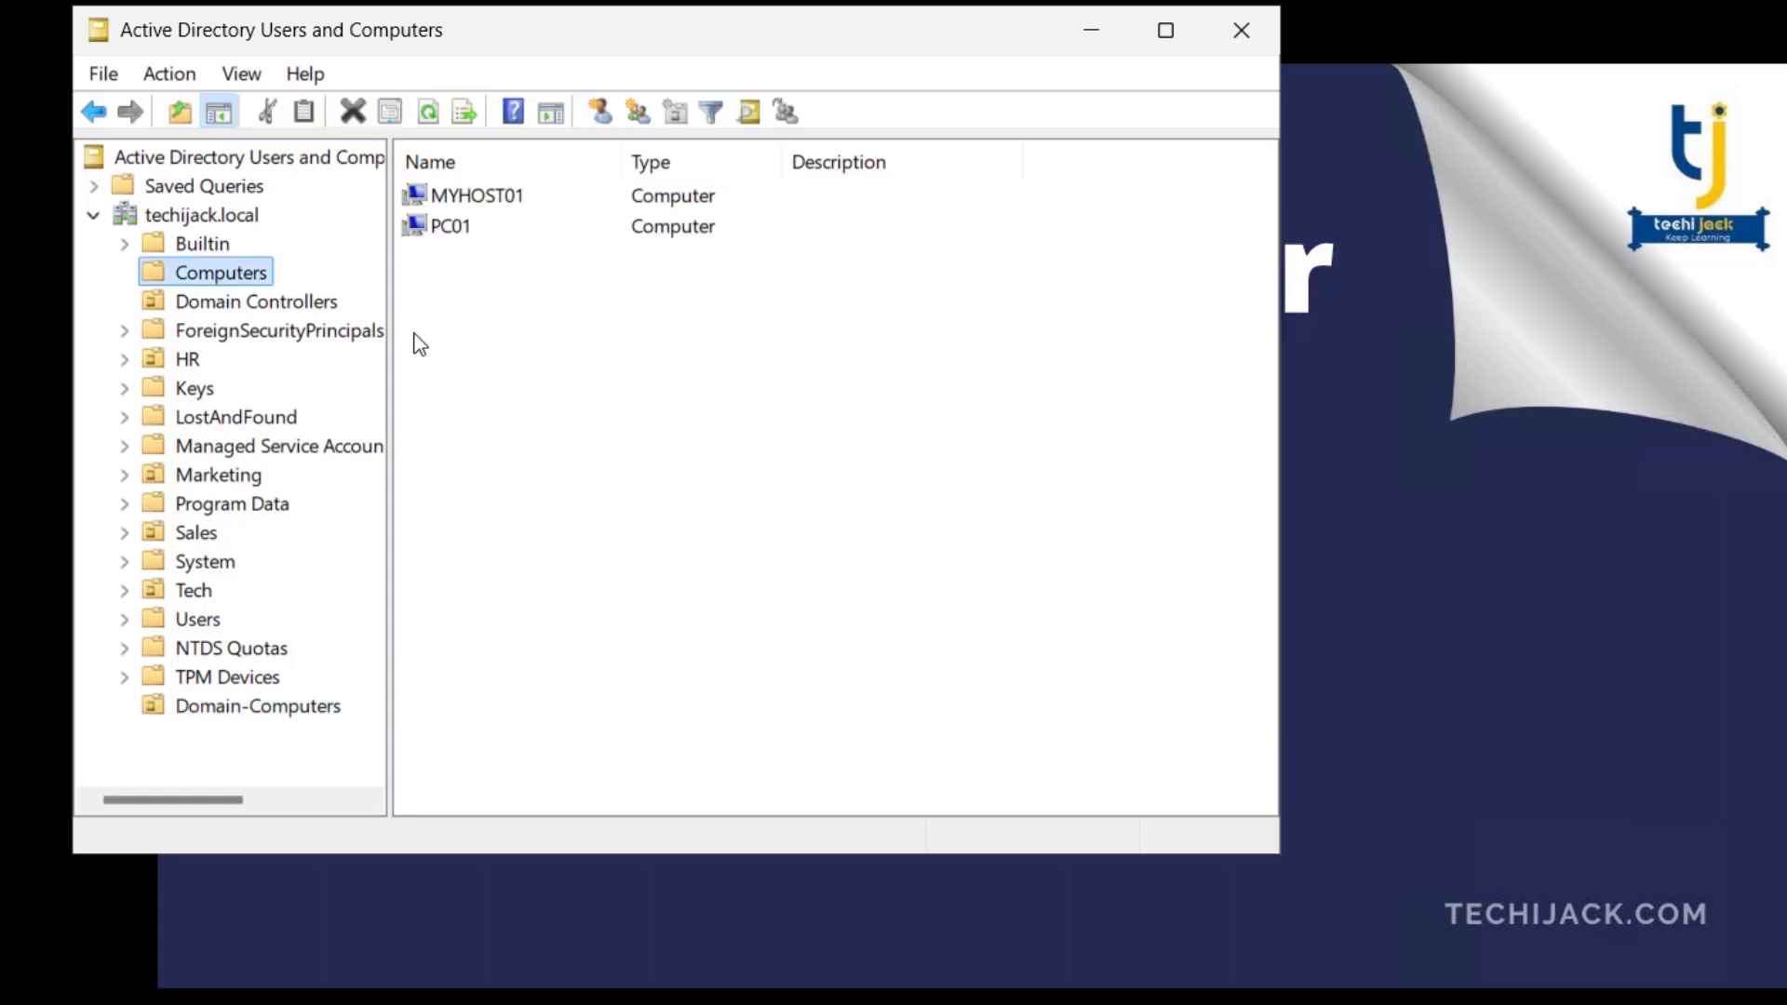
click(464, 240)
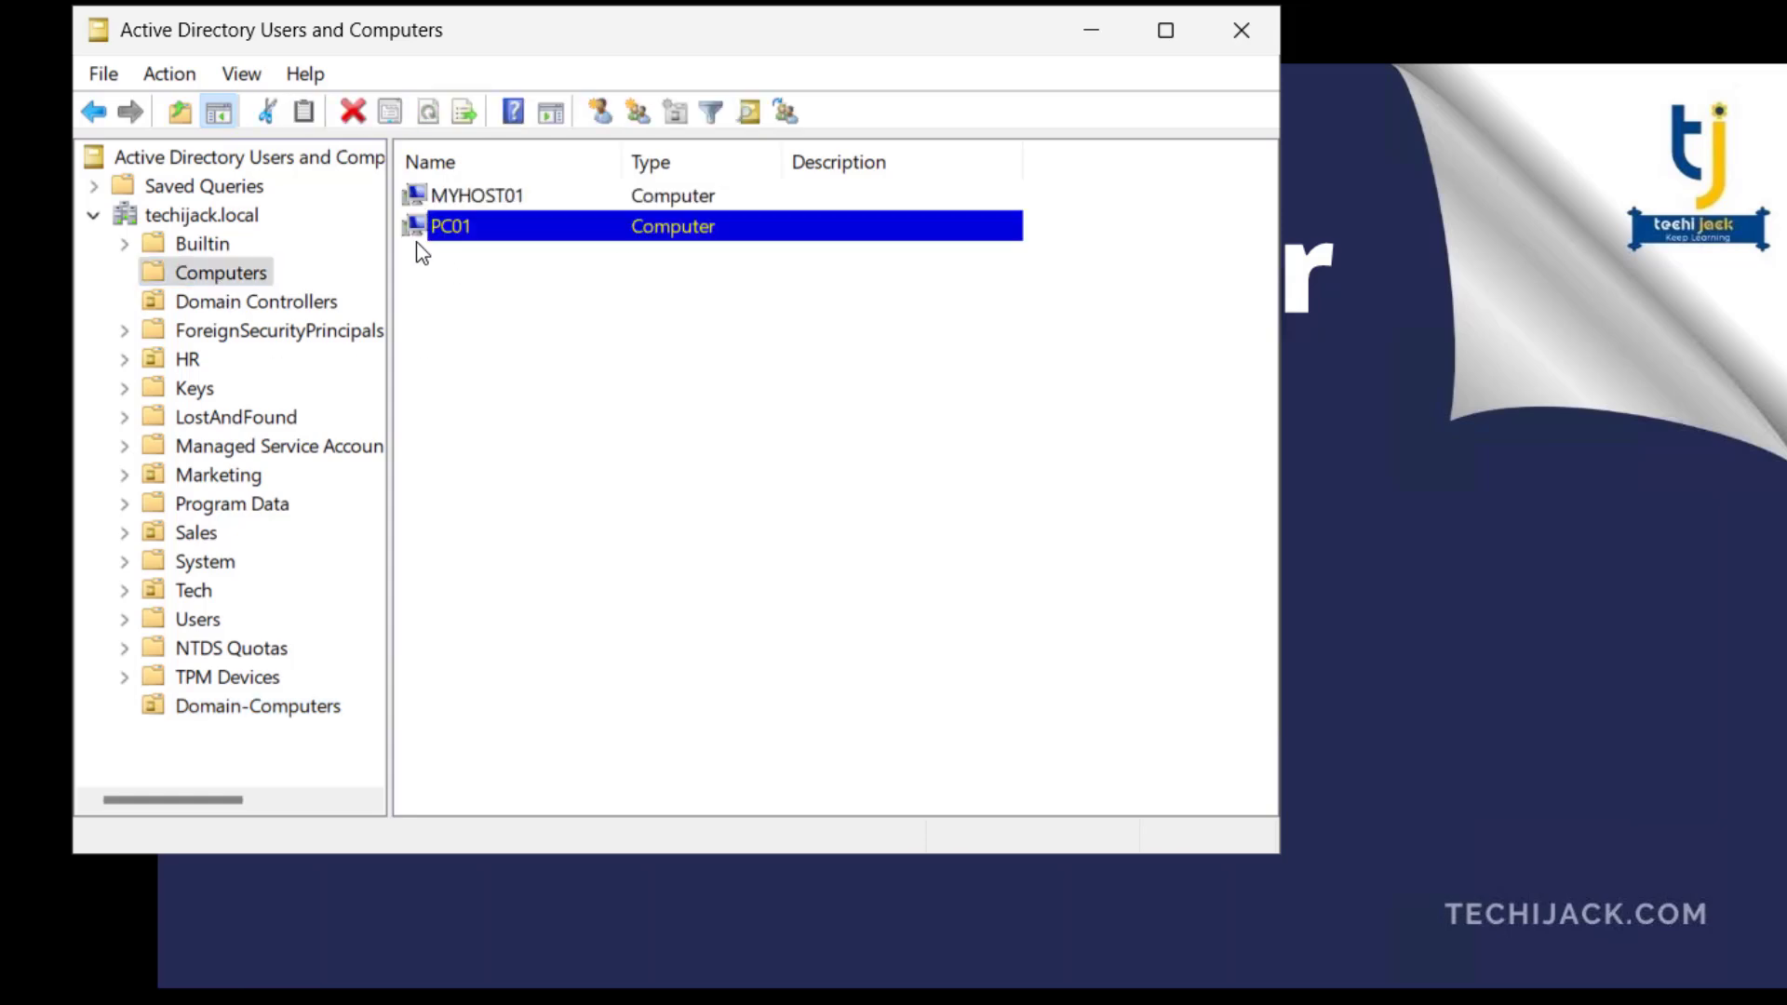
right_click(458, 238)
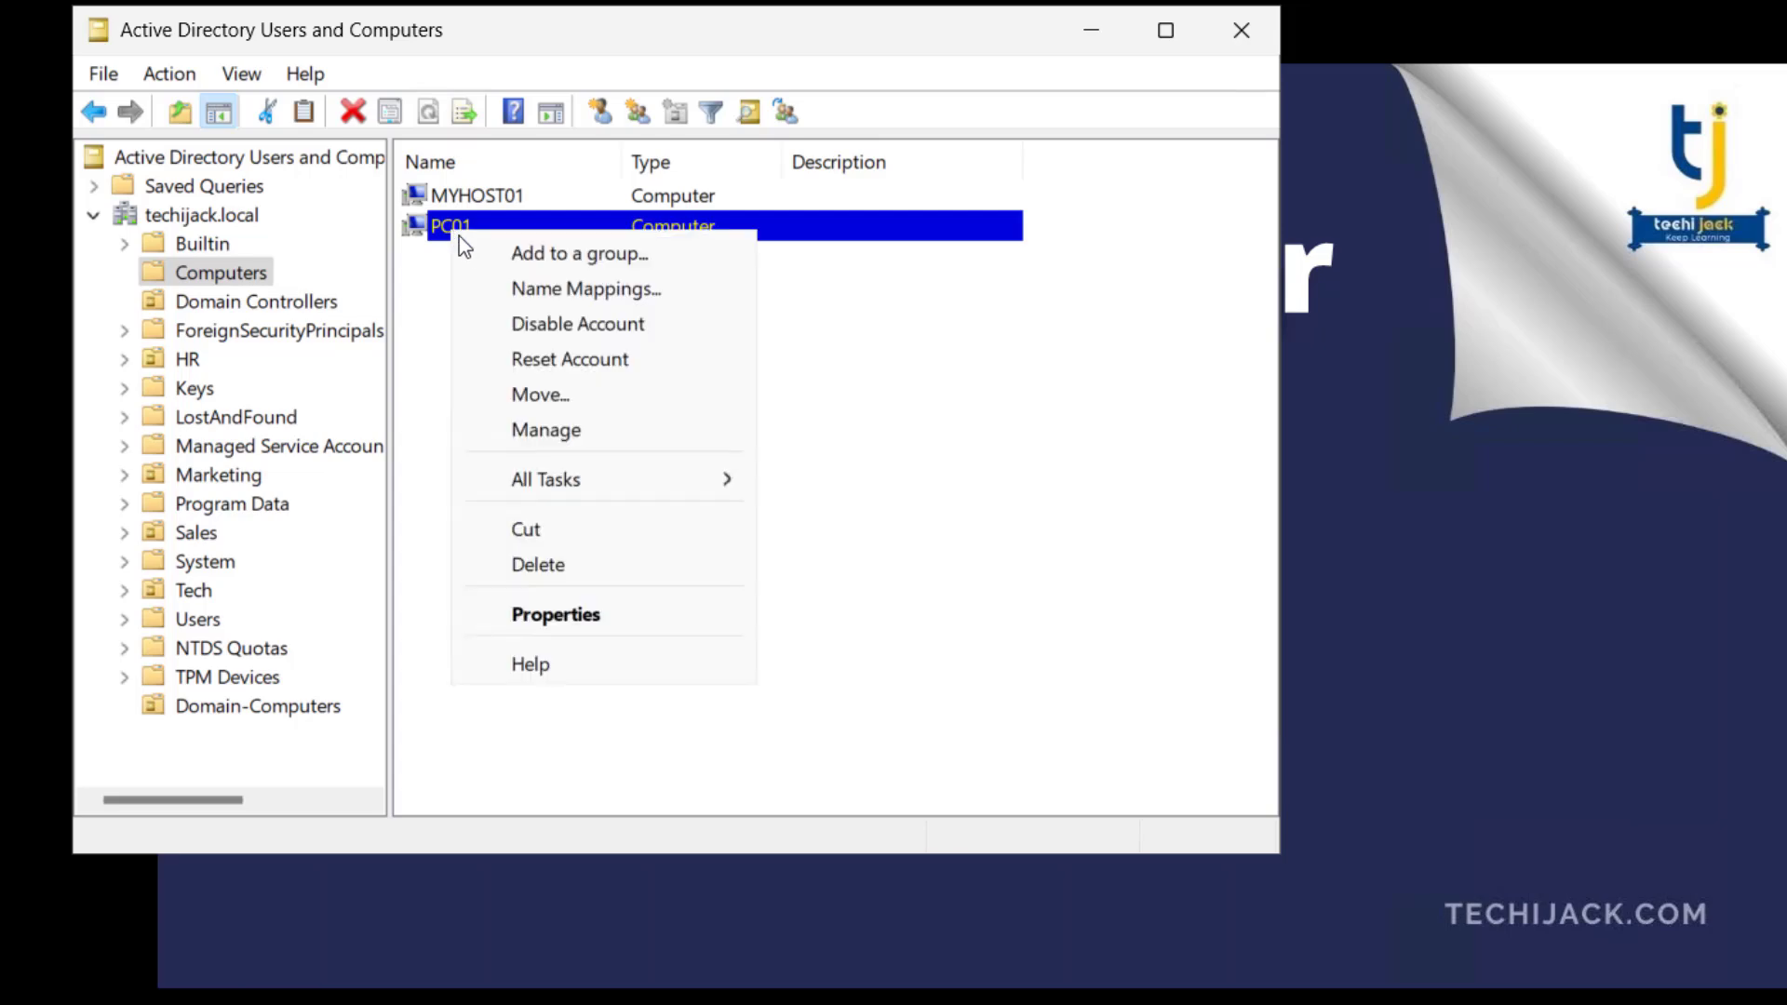
click(543, 510)
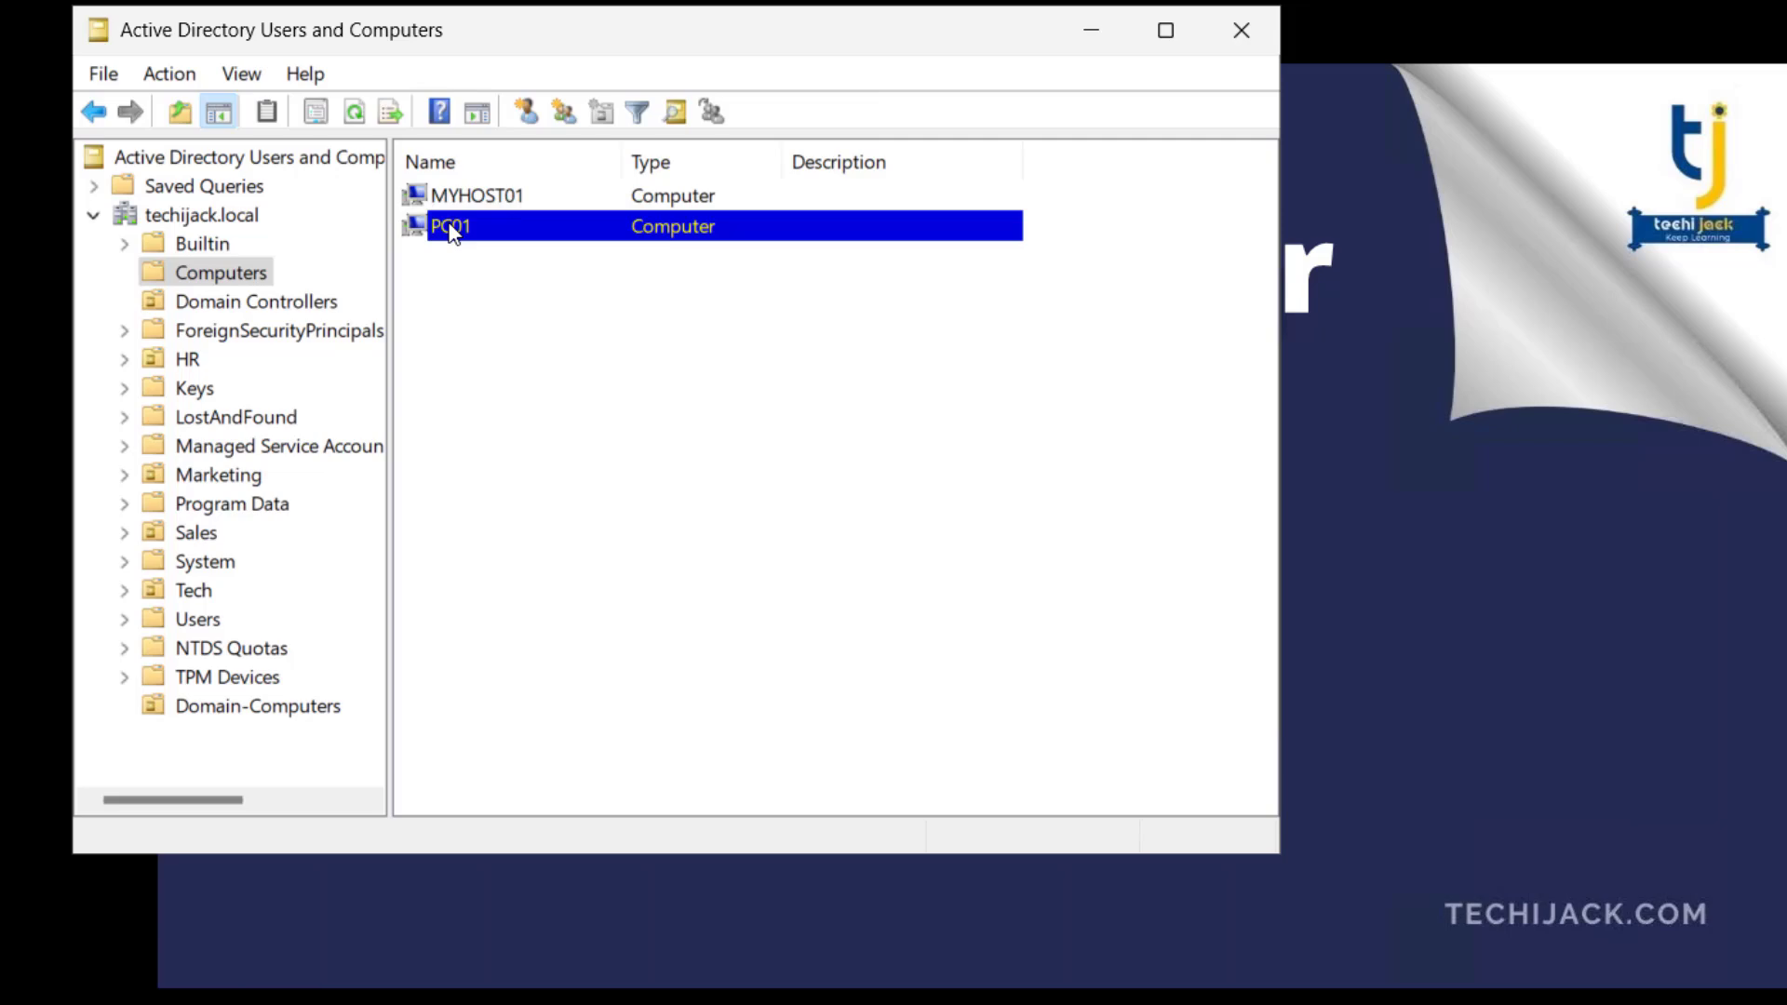
right_click(450, 231)
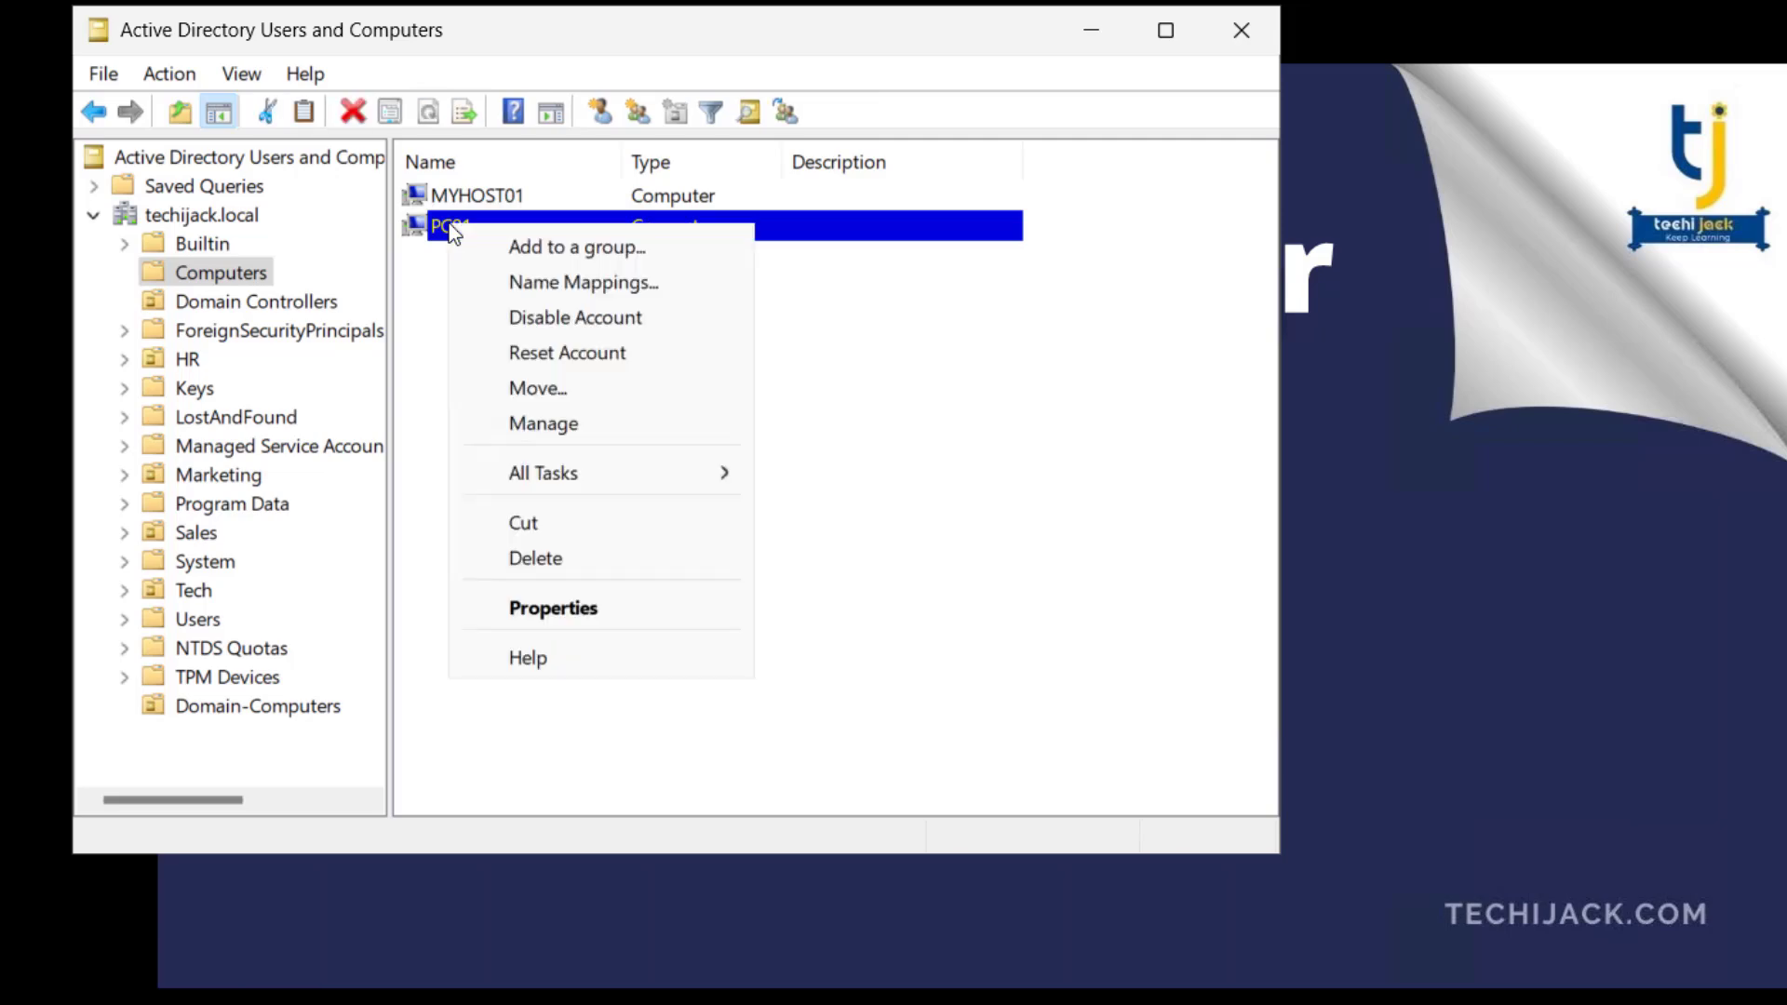
click(558, 385)
scroll(386, 470, down, 1)
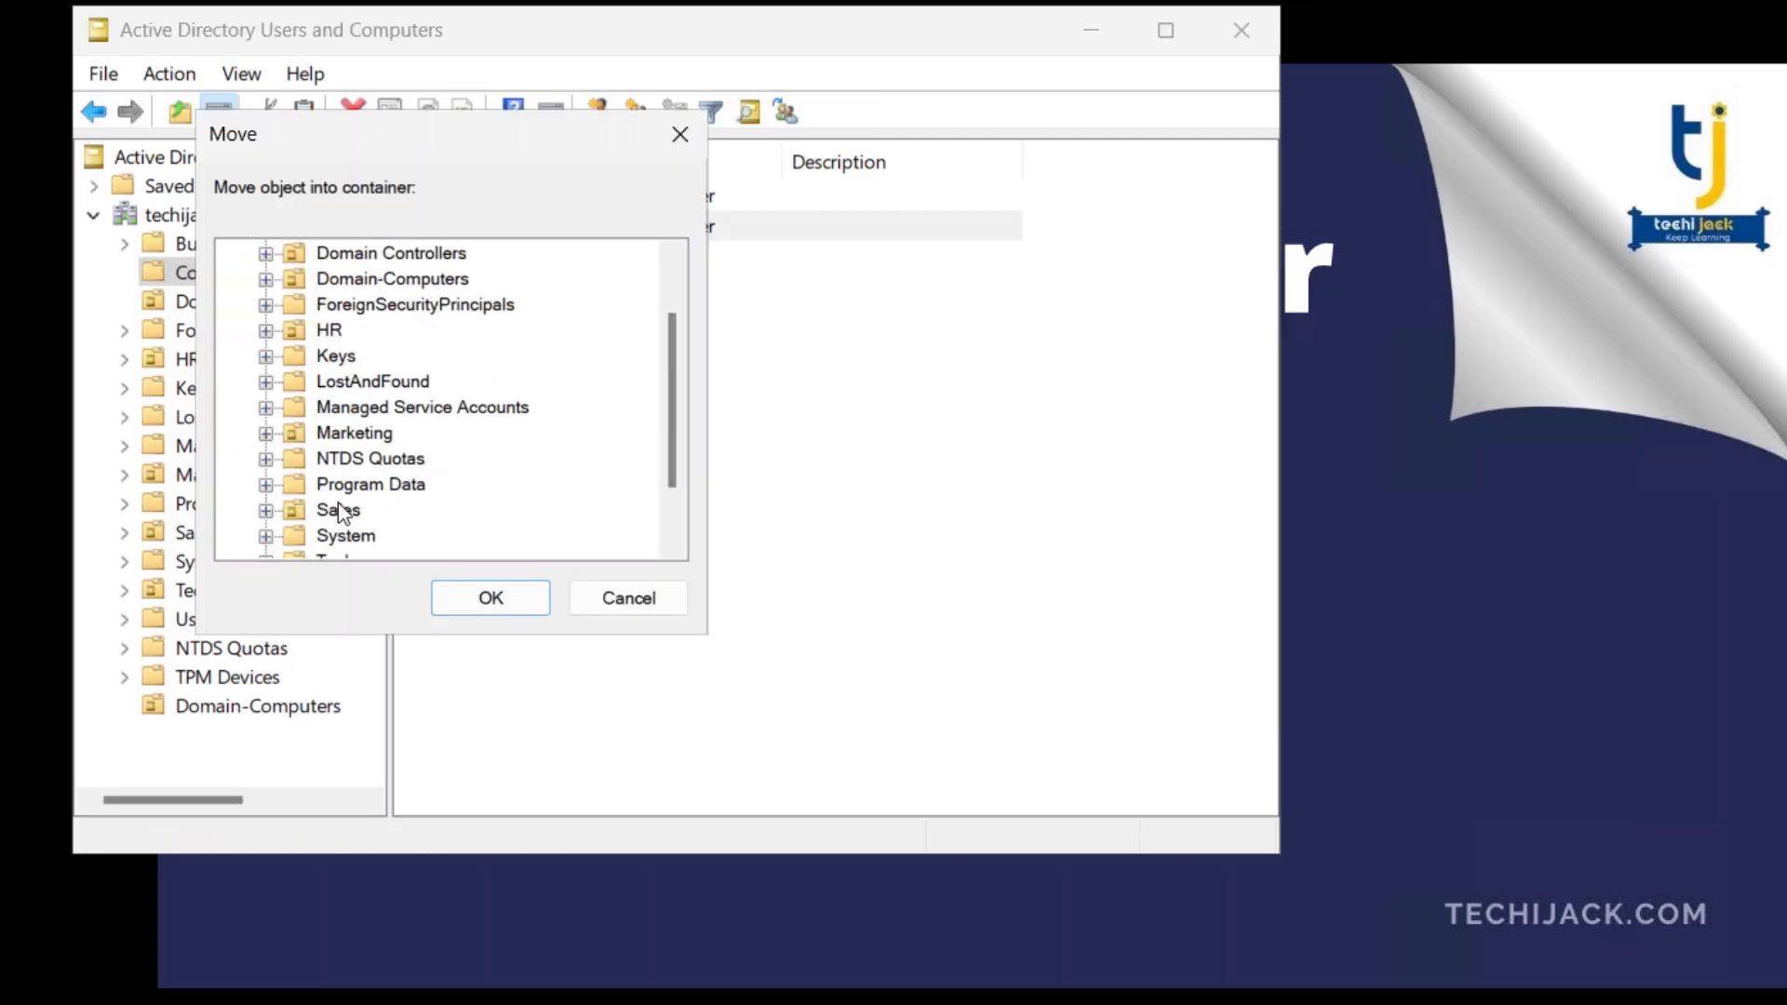
click(392, 278)
click(491, 598)
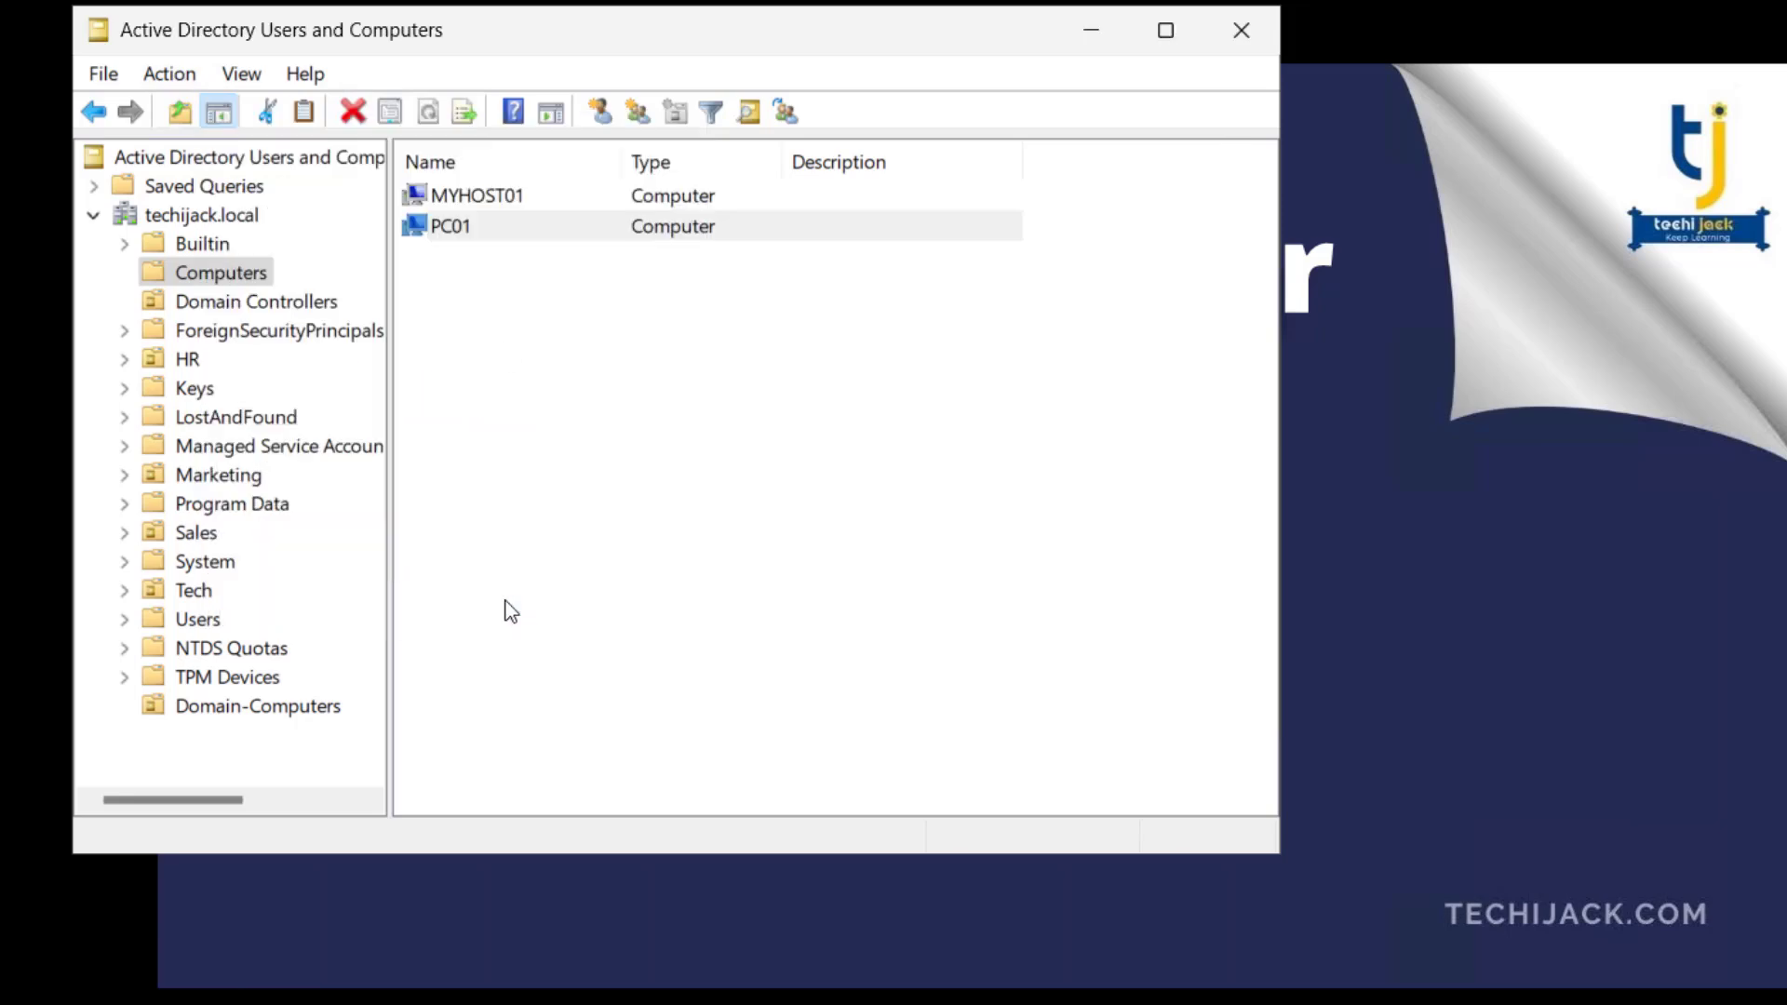
- Check that PC01 is in the Domain-Computers organizational unit and close Active Directory Users and Computers
click(256, 300)
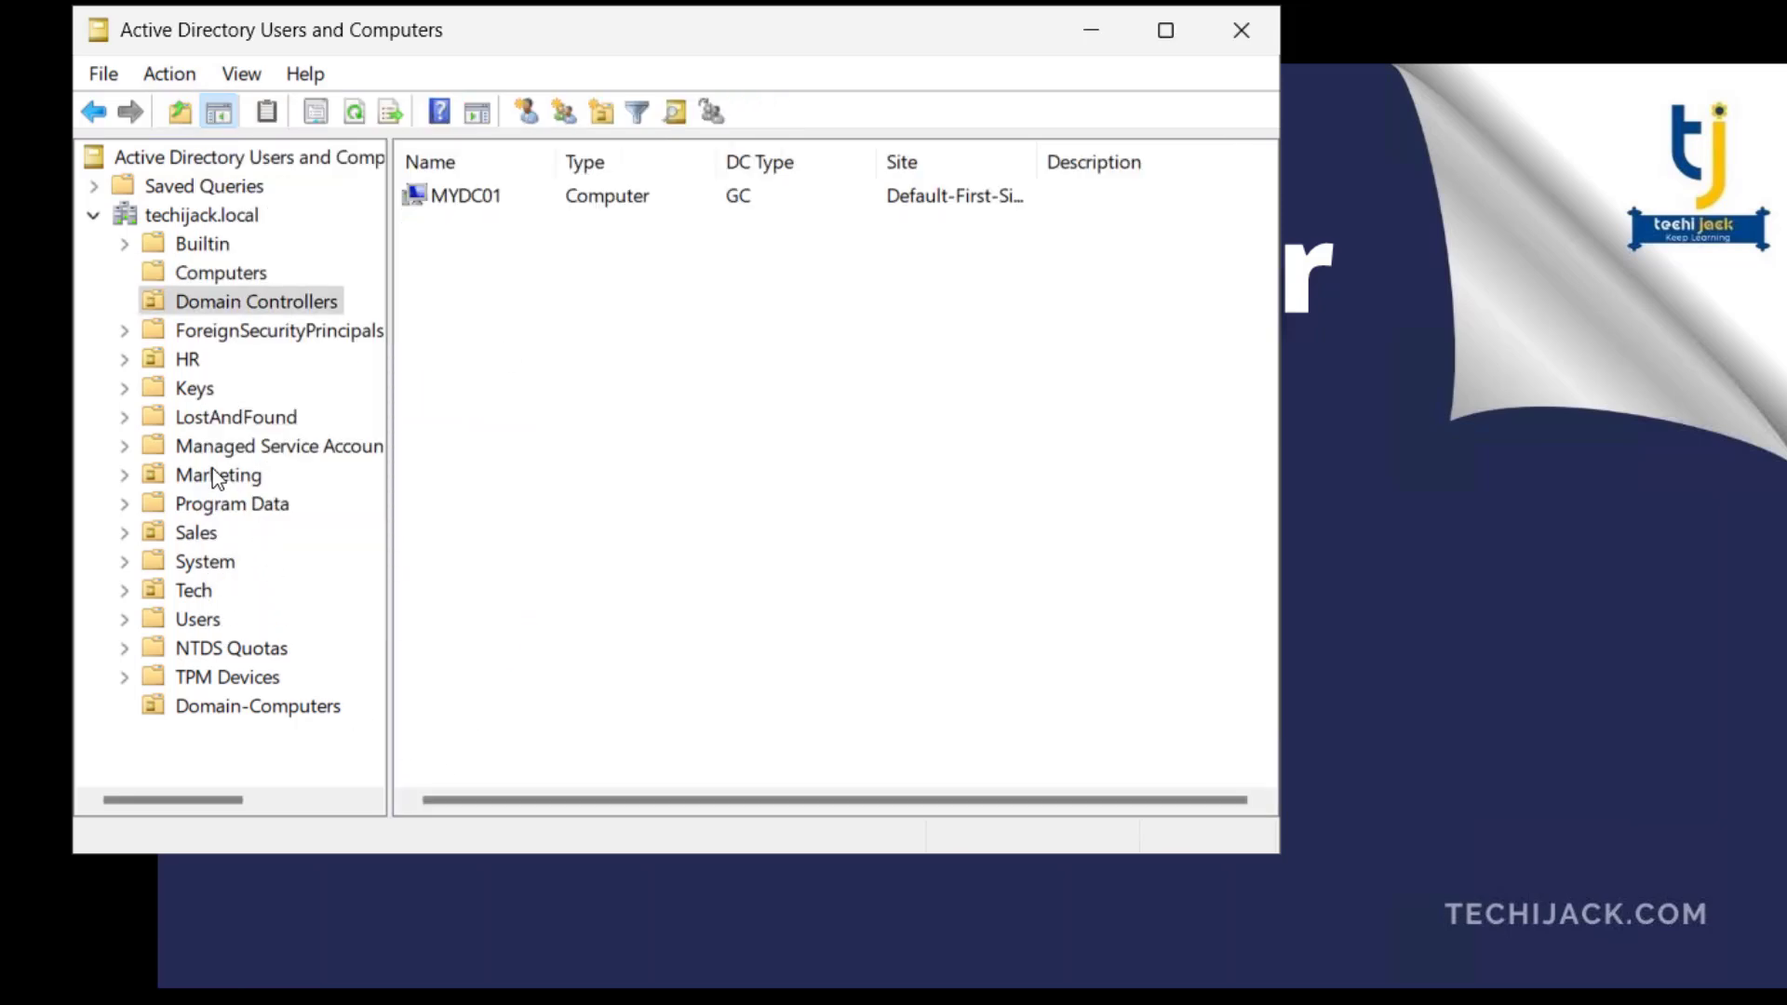
click(233, 710)
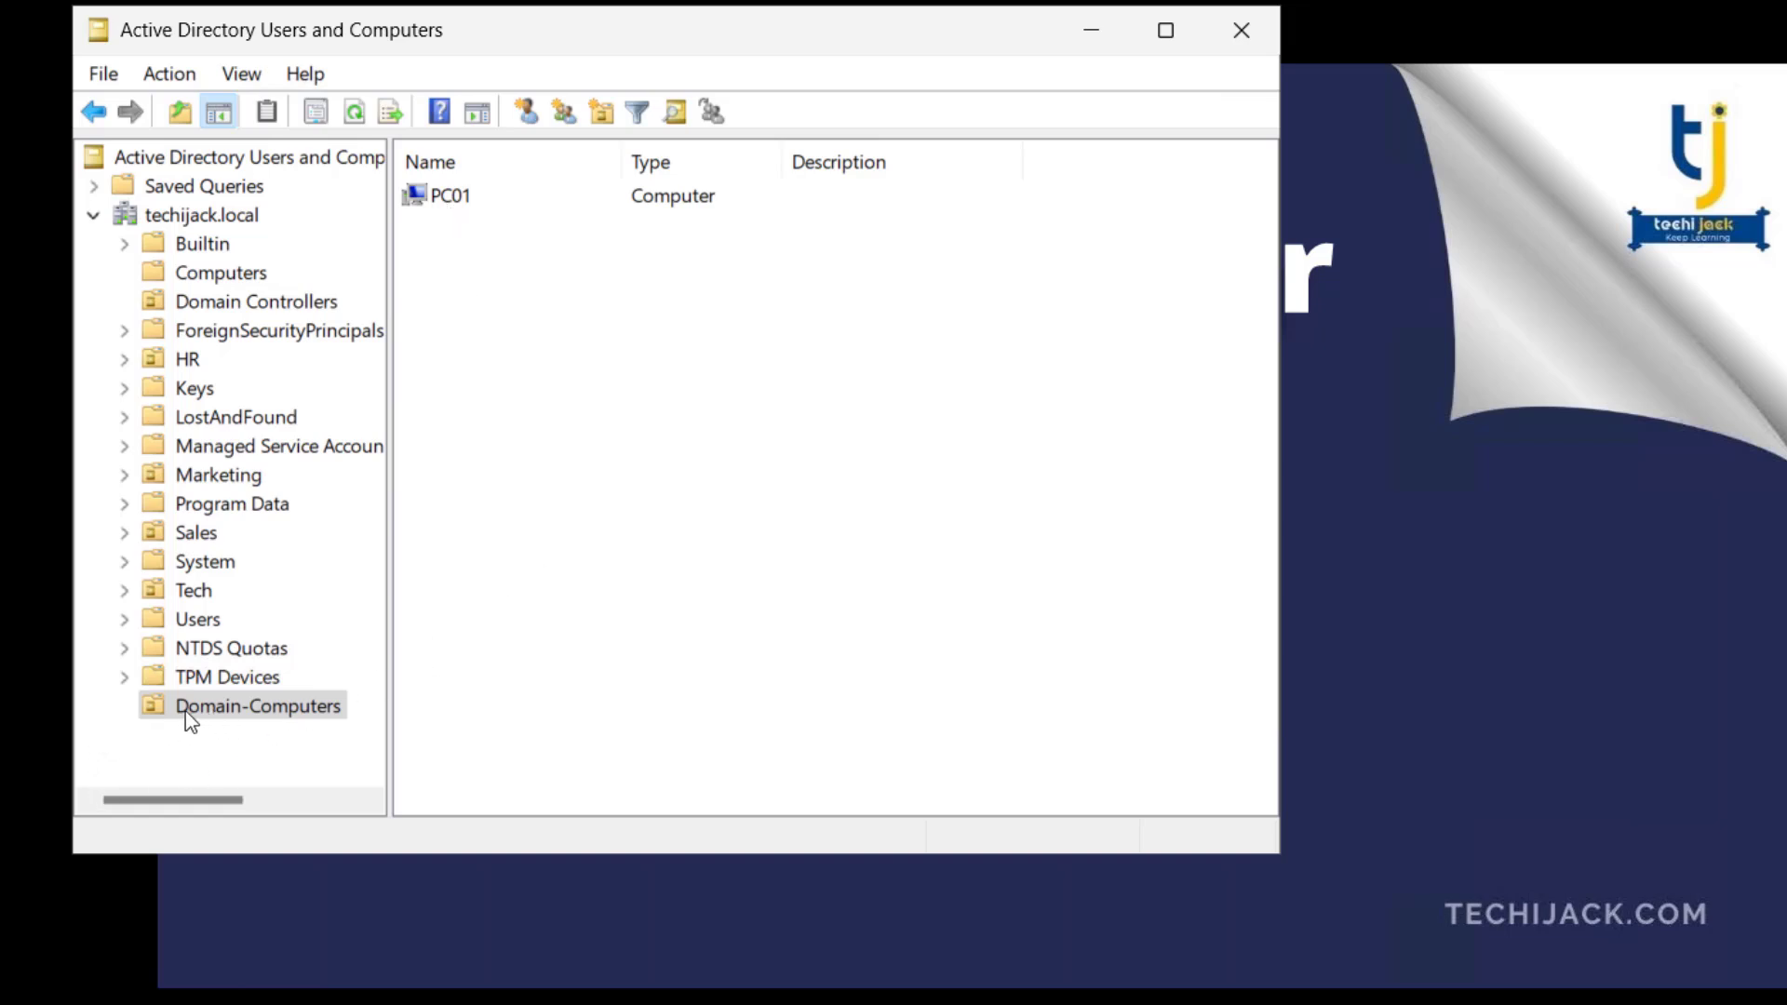
click(456, 203)
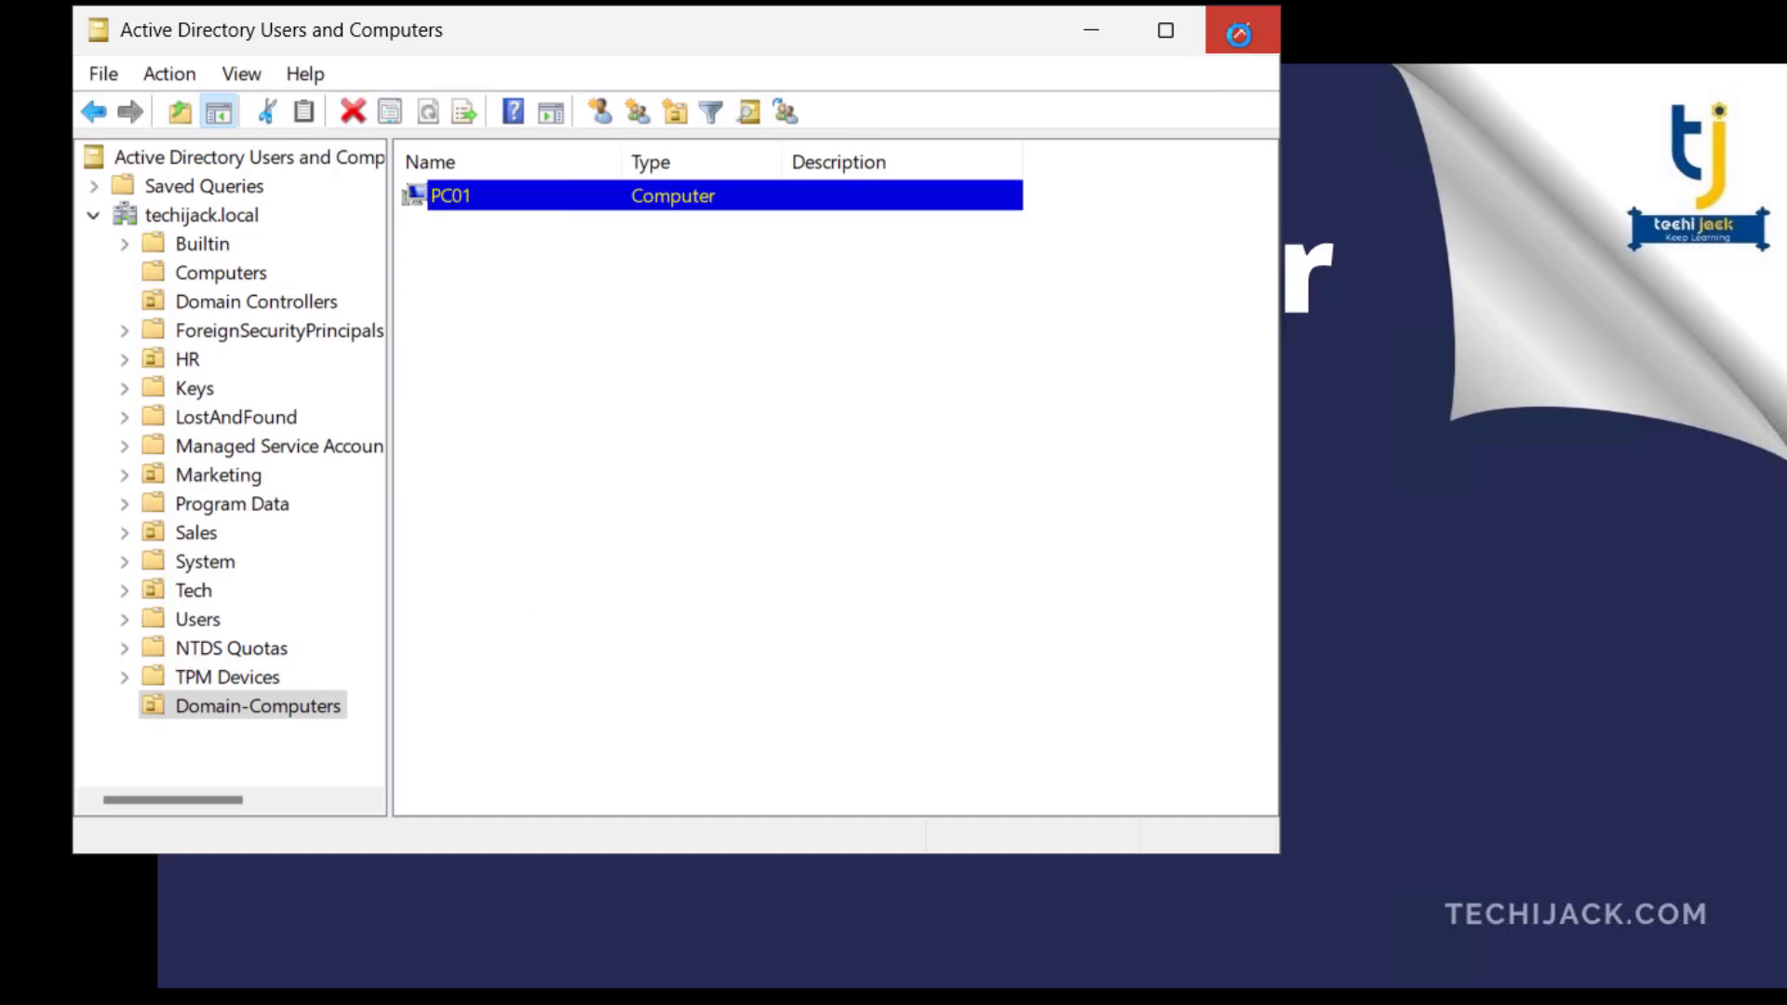
click(1240, 29)
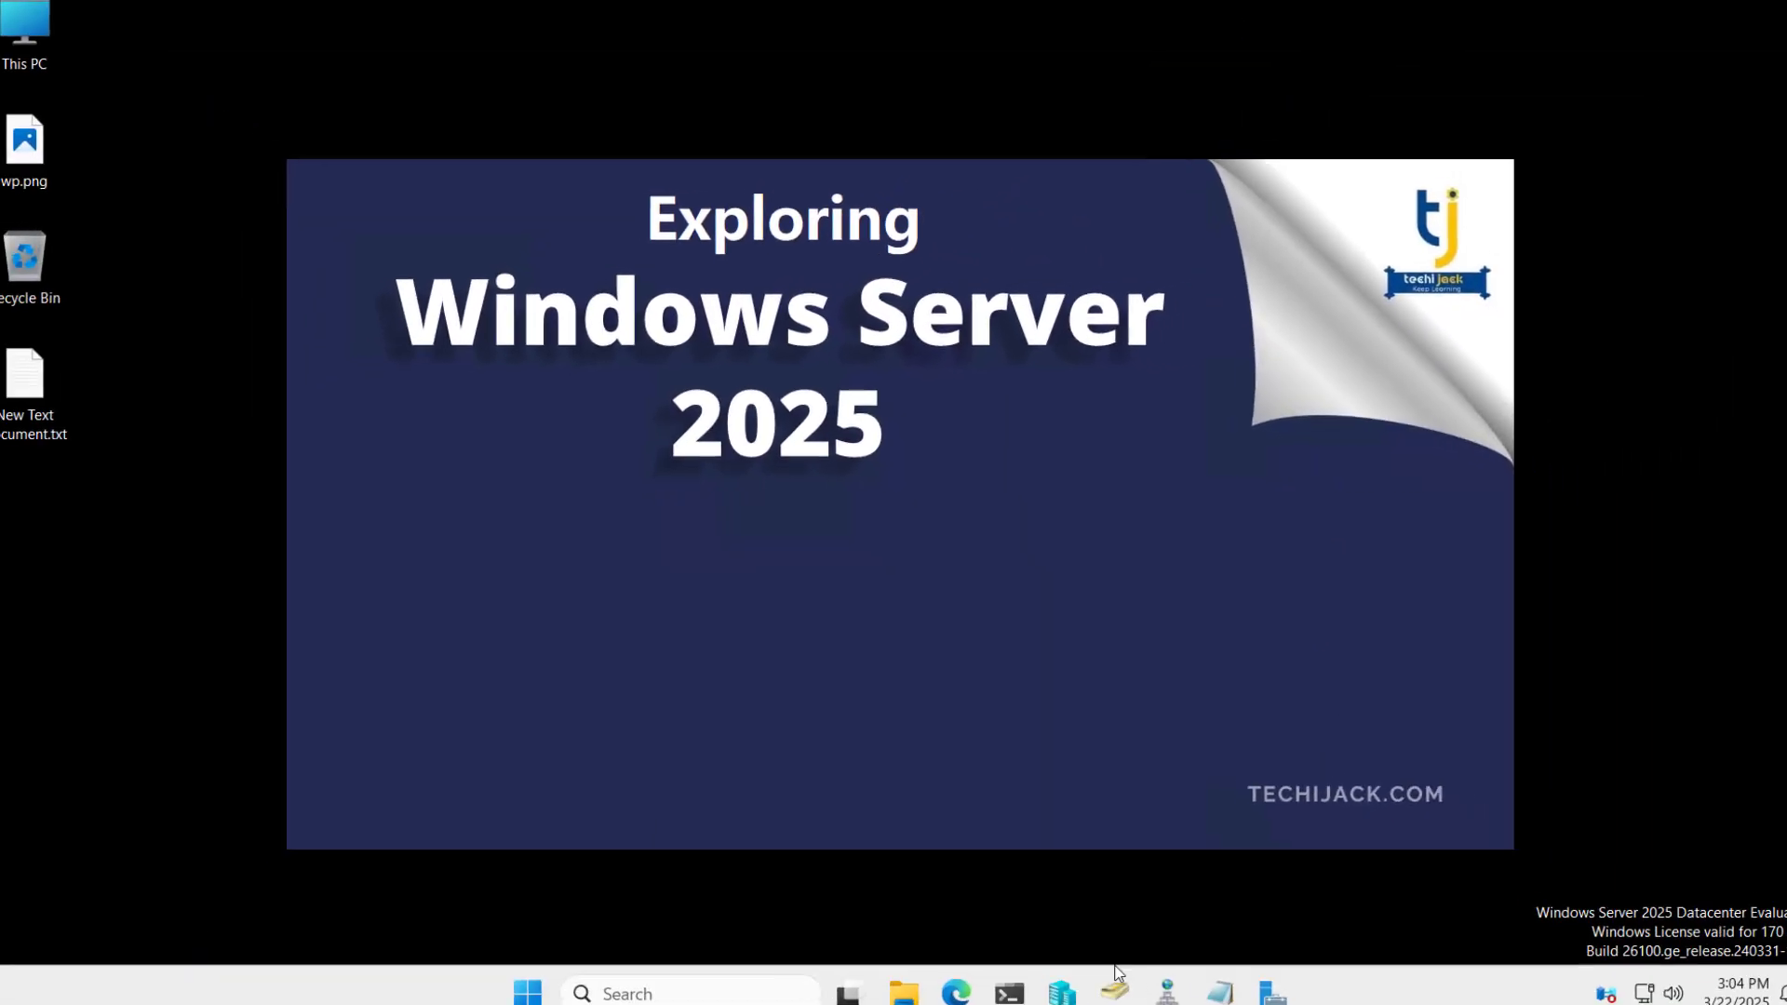
- Switch to Server Manager, open Group Policy Management and expand the techijack.local domain
click(1117, 982)
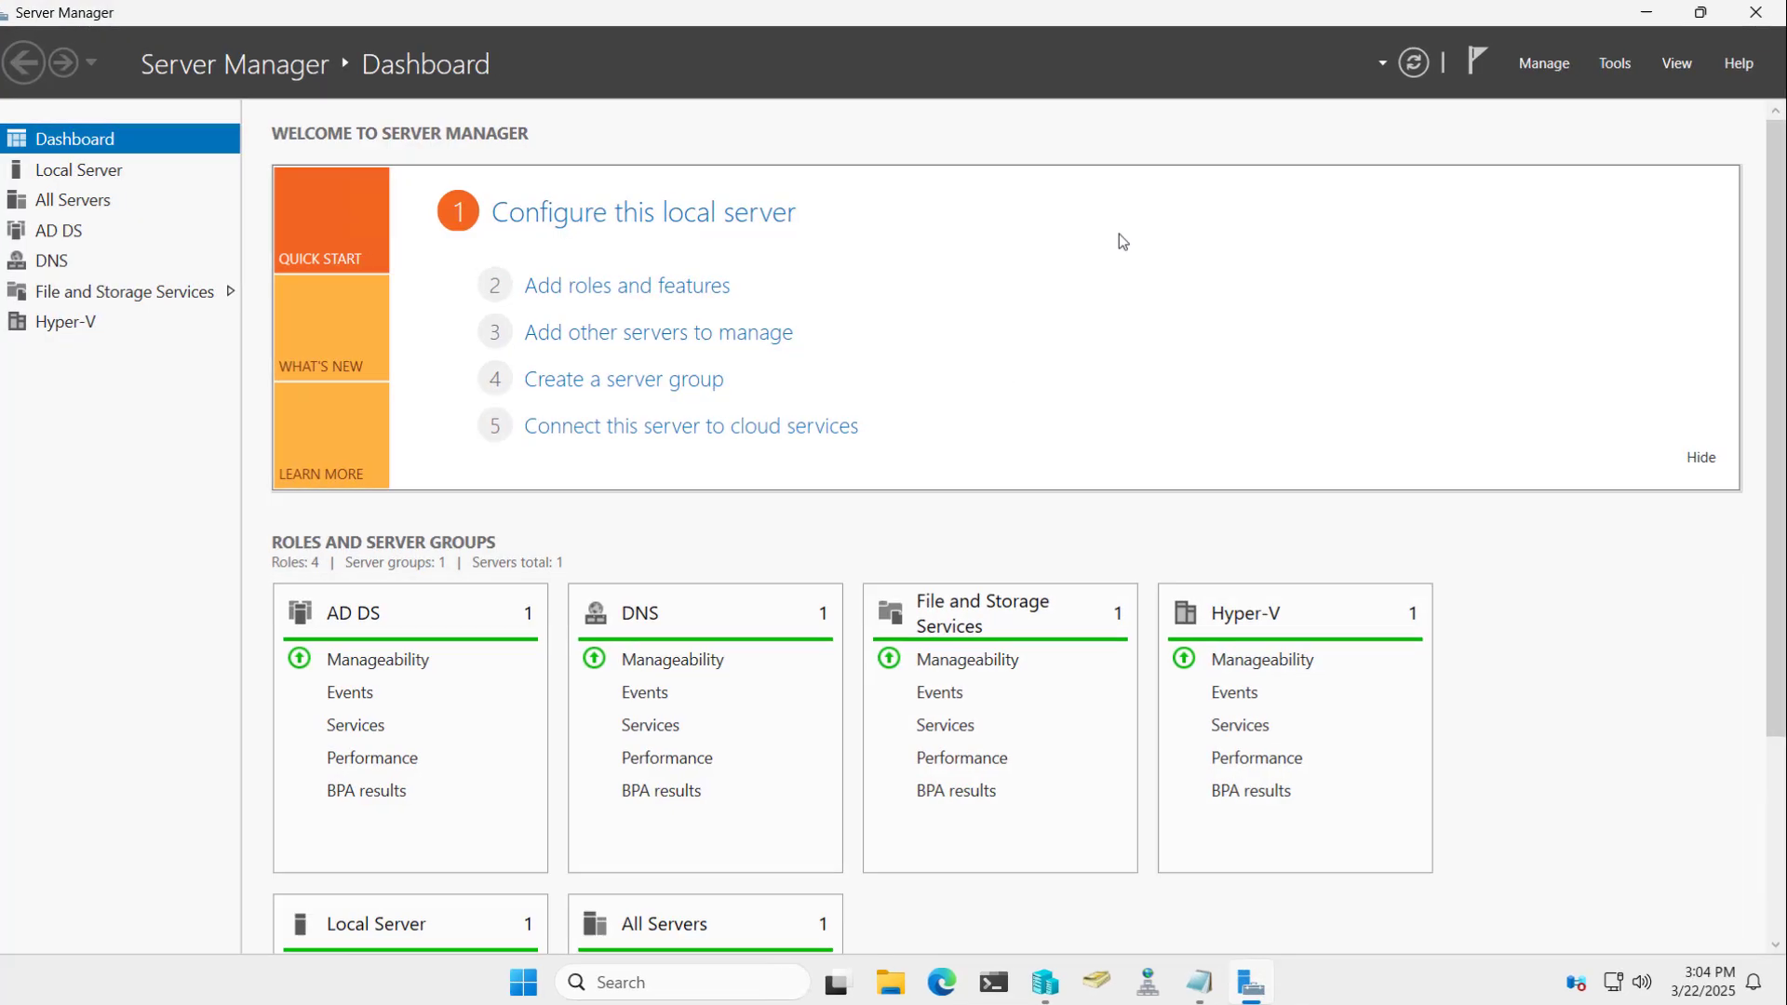
click(1504, 37)
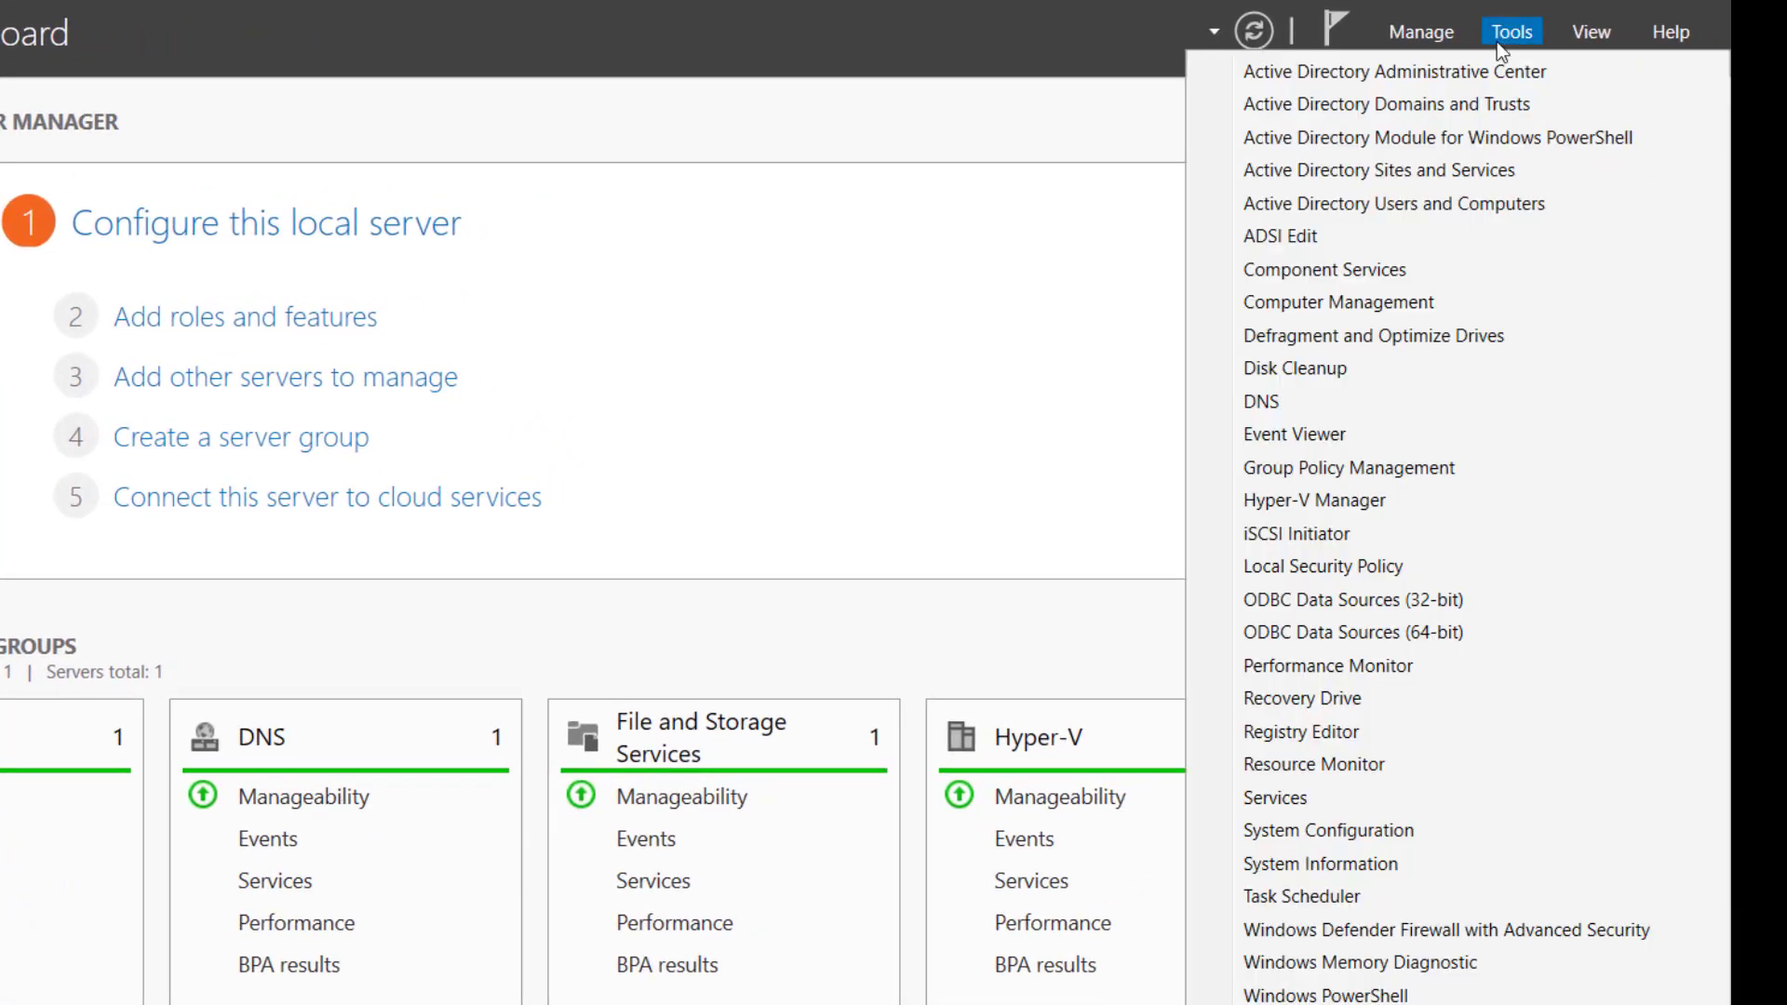
click(1309, 469)
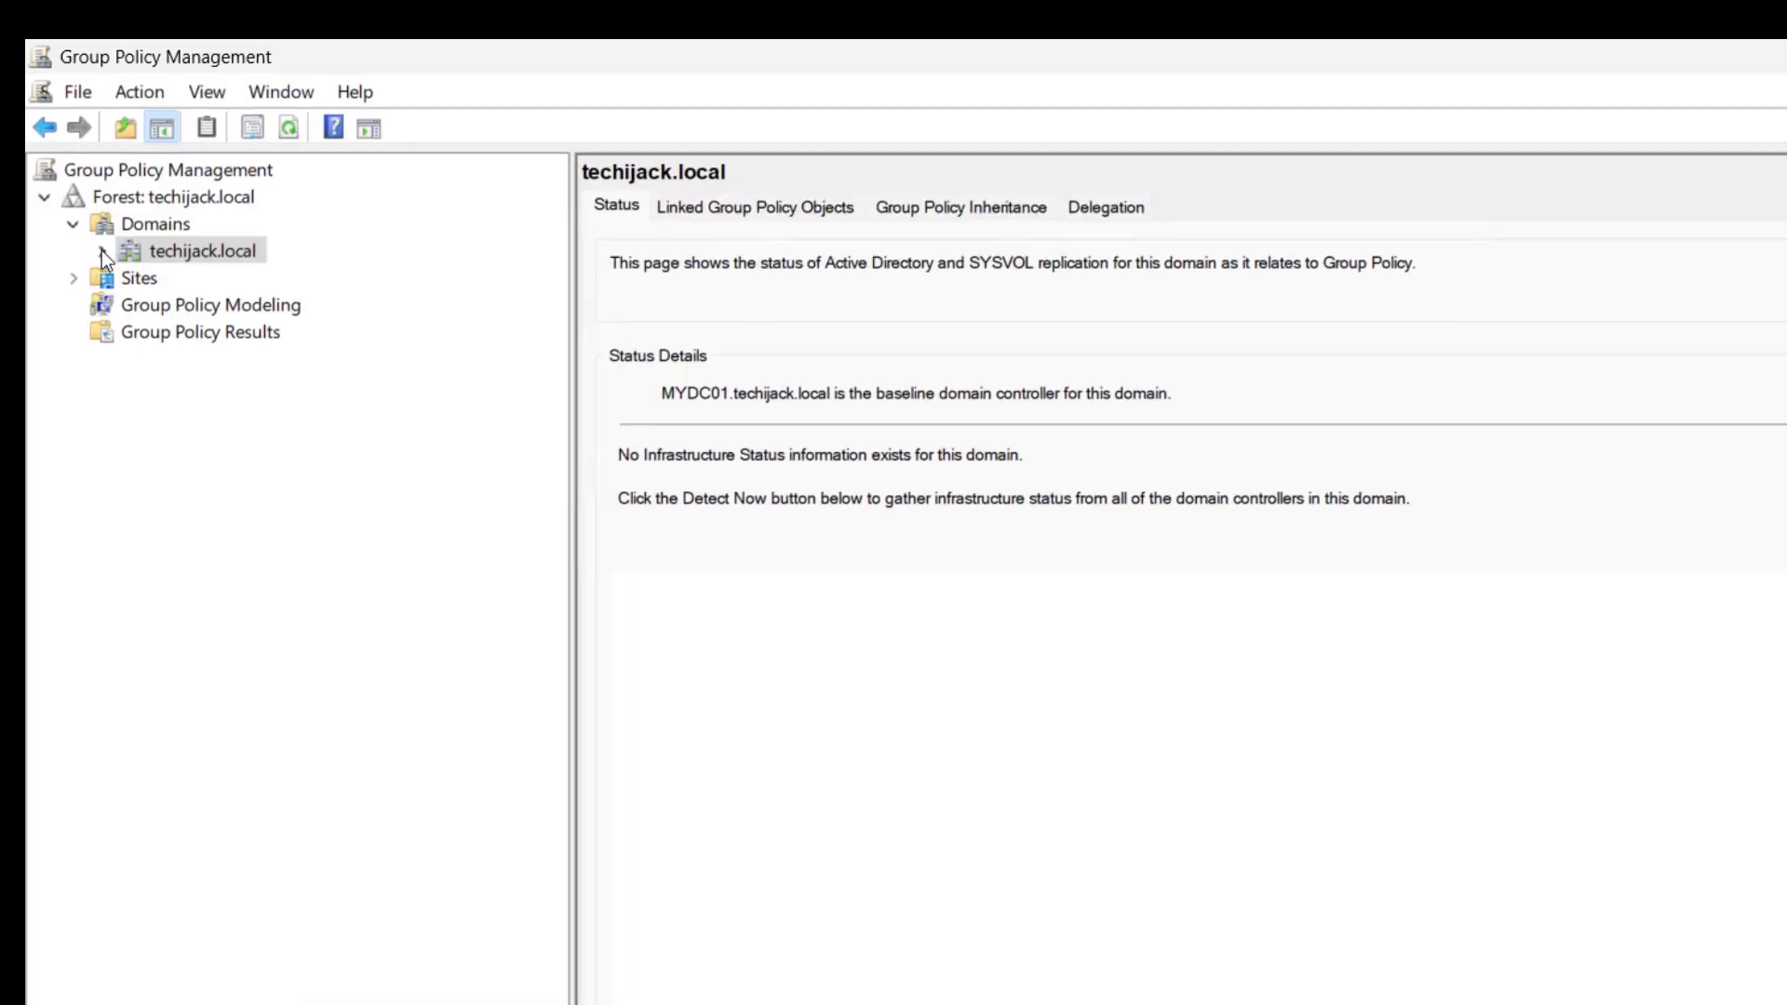
click(103, 249)
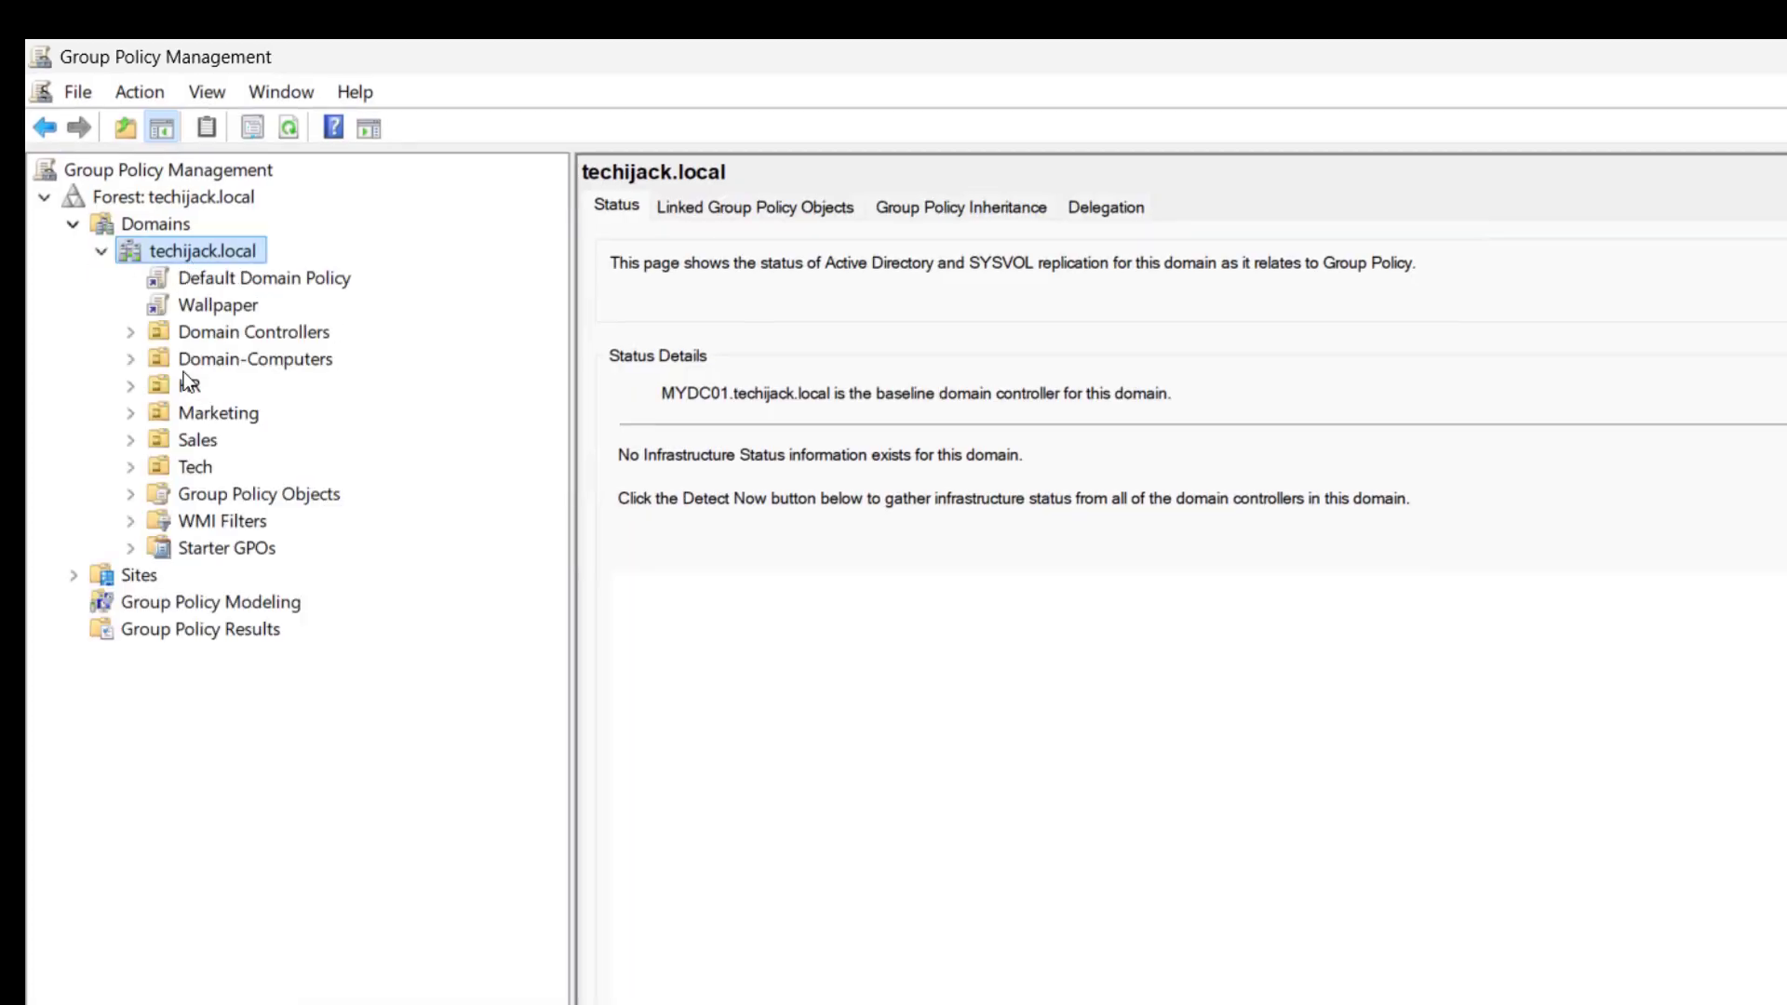
- Create a GPO named Firewall_Policy linked to the Domain-Computers organizational unit
click(226, 361)
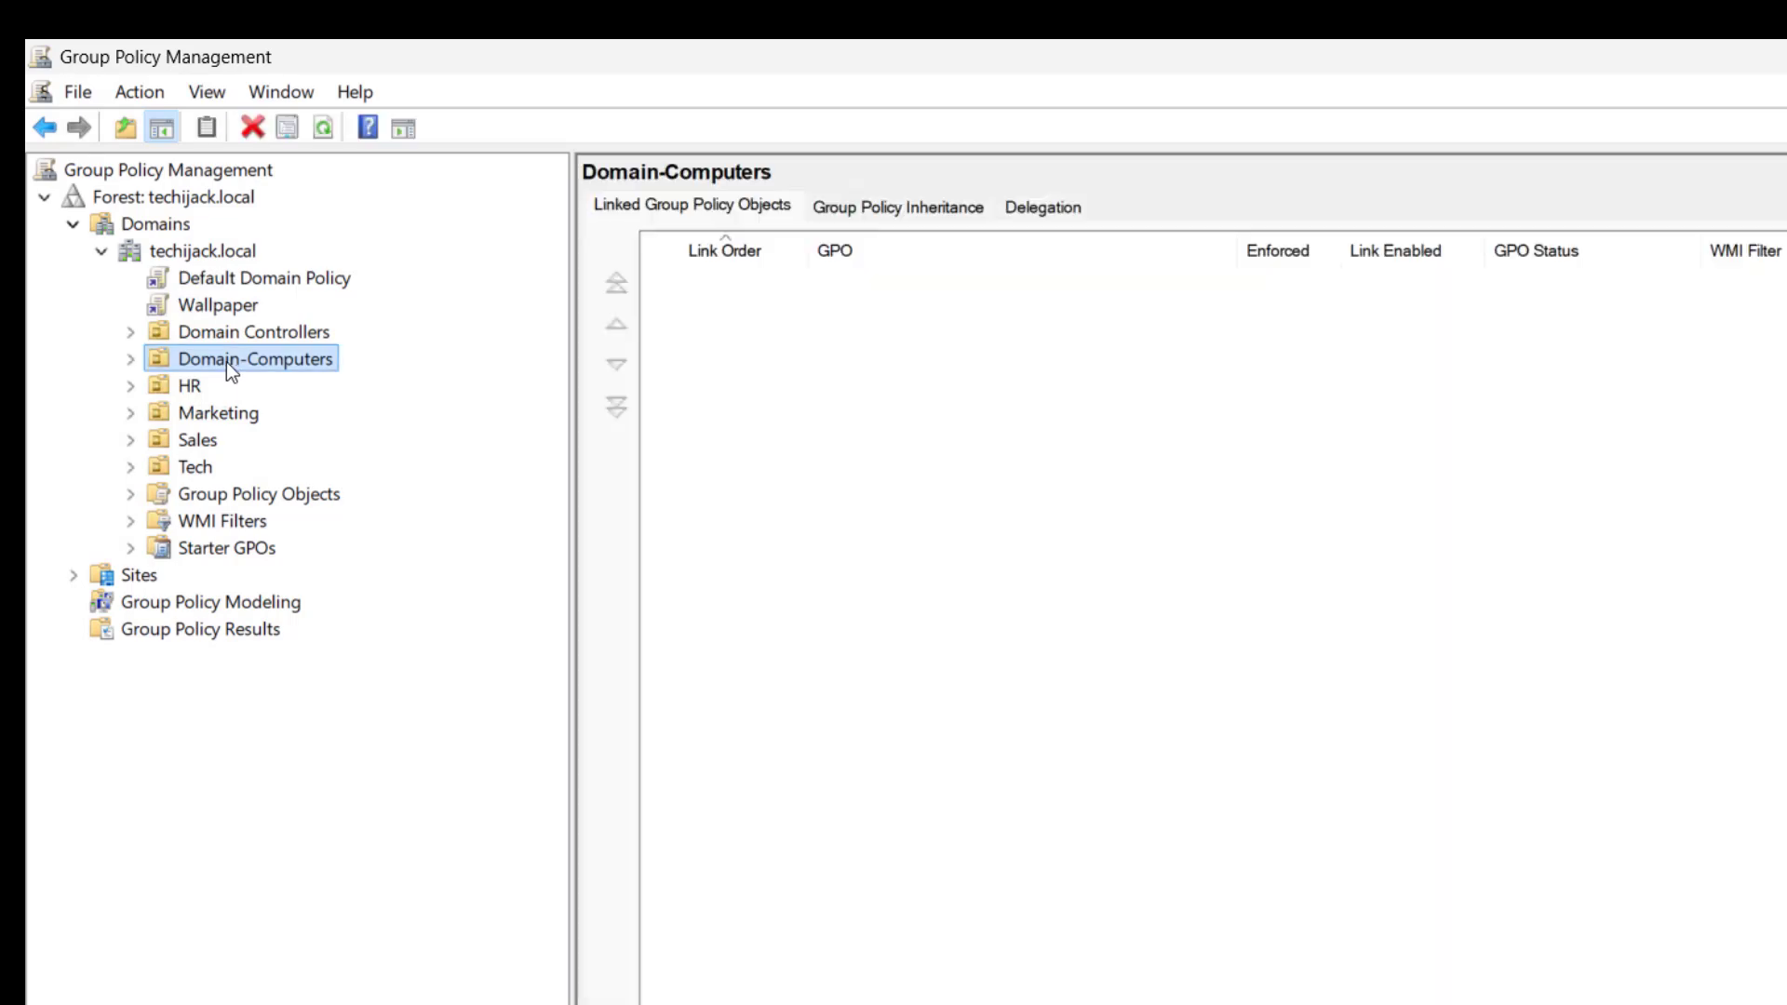
right_click(226, 361)
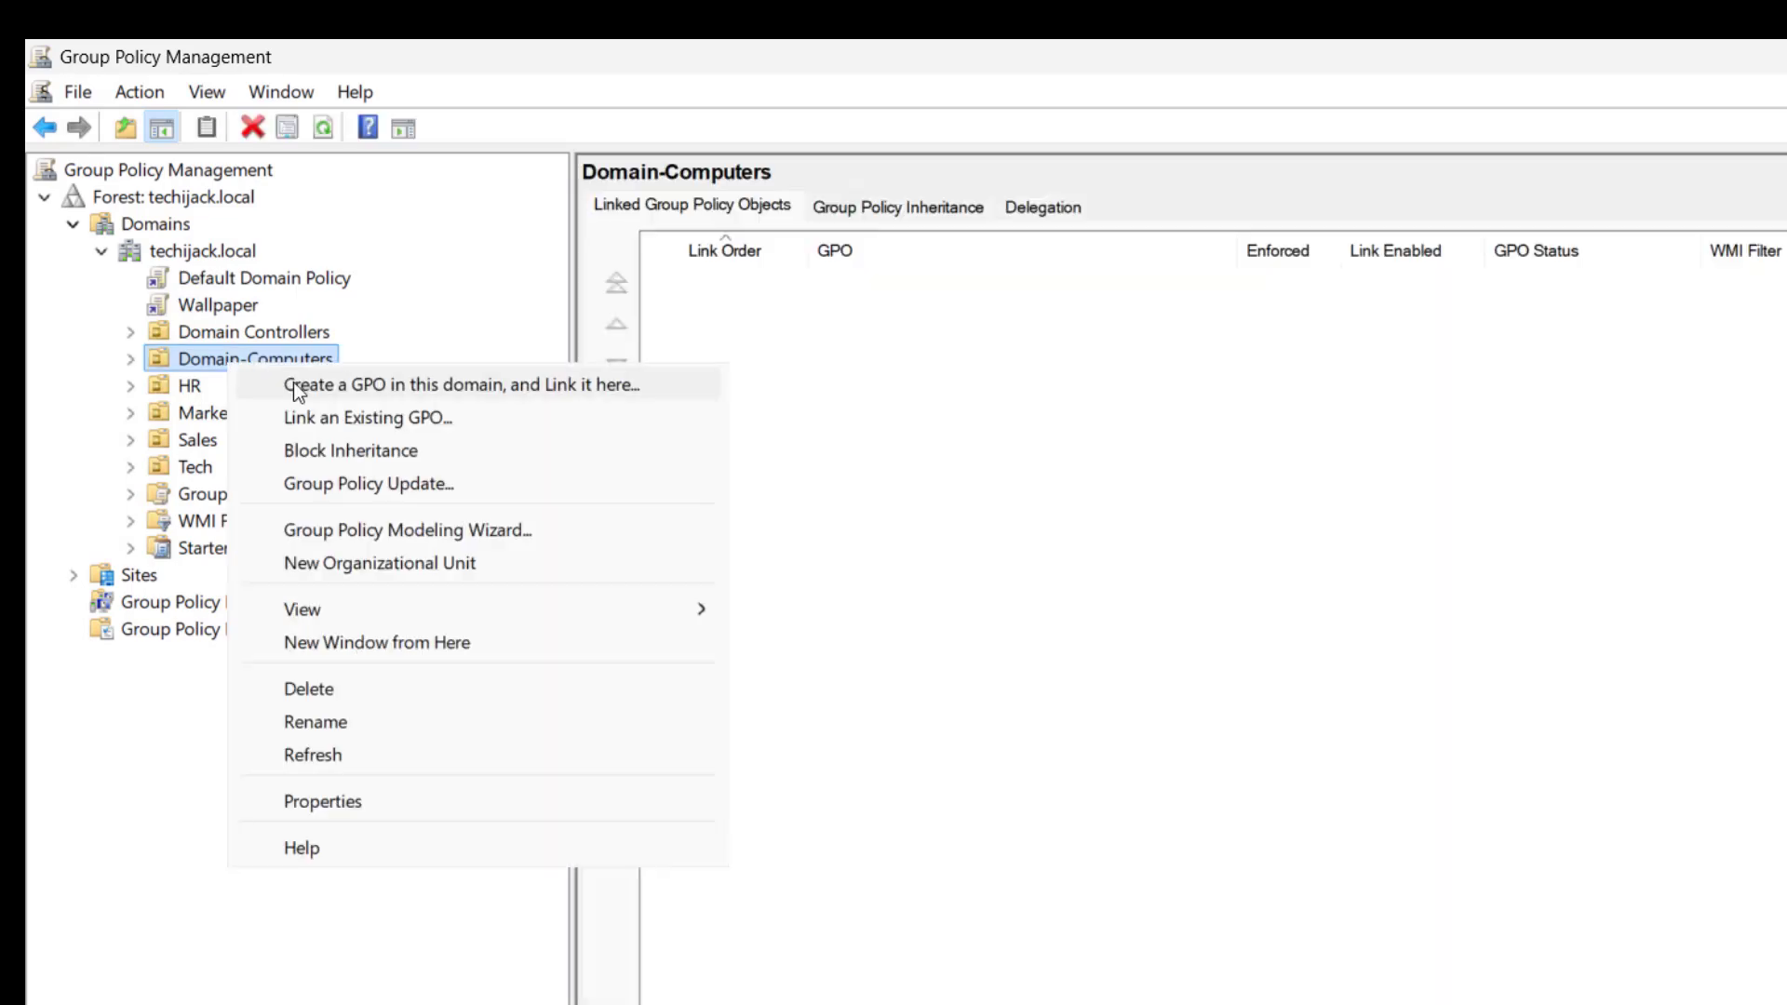
click(485, 384)
text(Firewal)
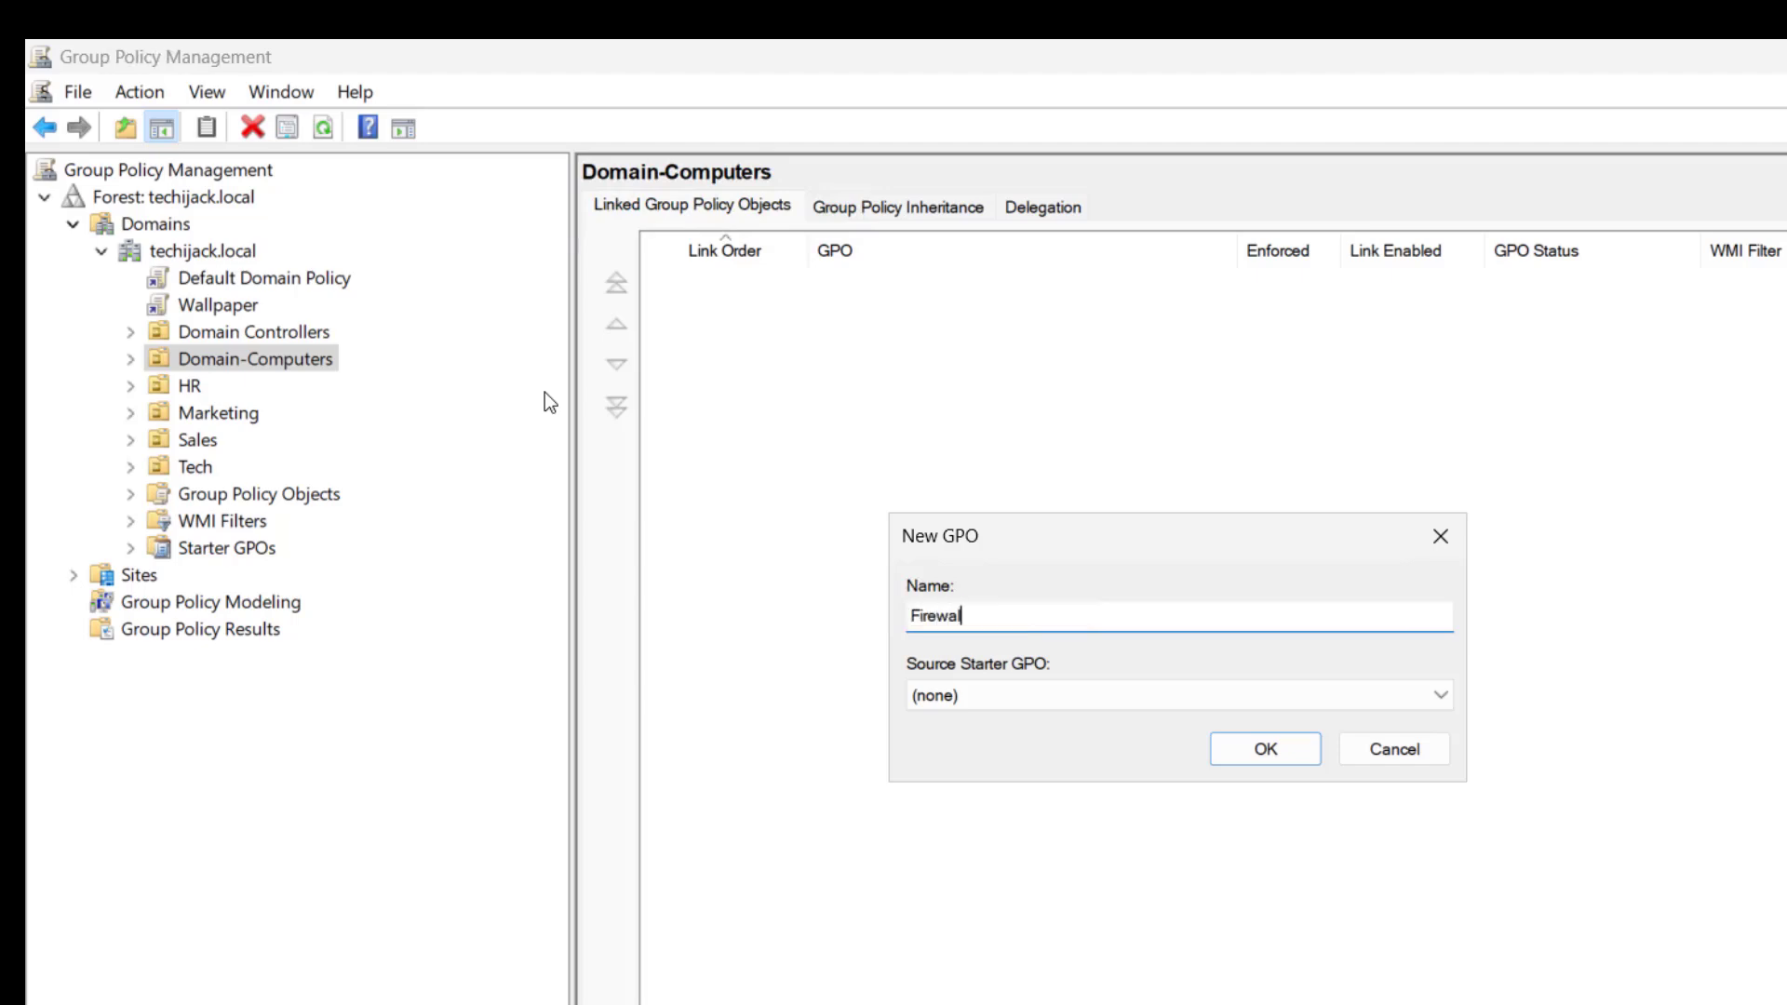
text(l_Policy)
click(1277, 757)
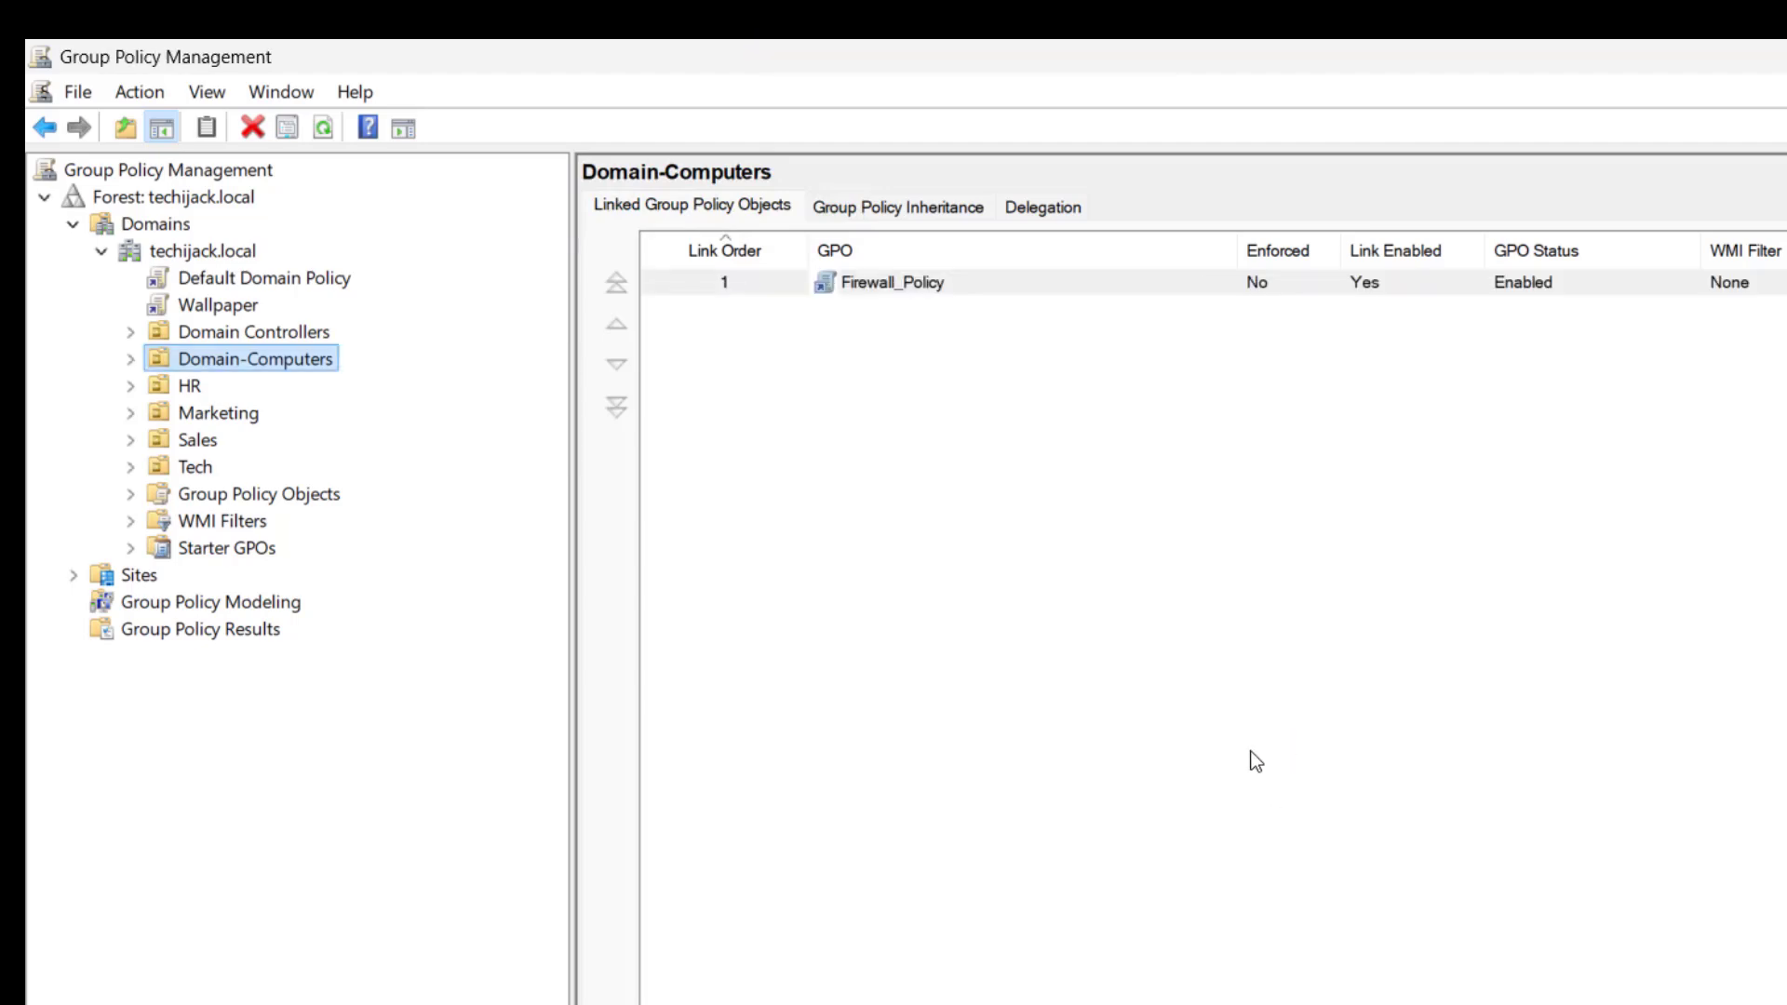
- Open Firewall_Policy for editing and go to the Windows Defender Firewall Inbound Rules under Computer Configuration's Security Settings
click(873, 281)
right_click(873, 281)
click(912, 307)
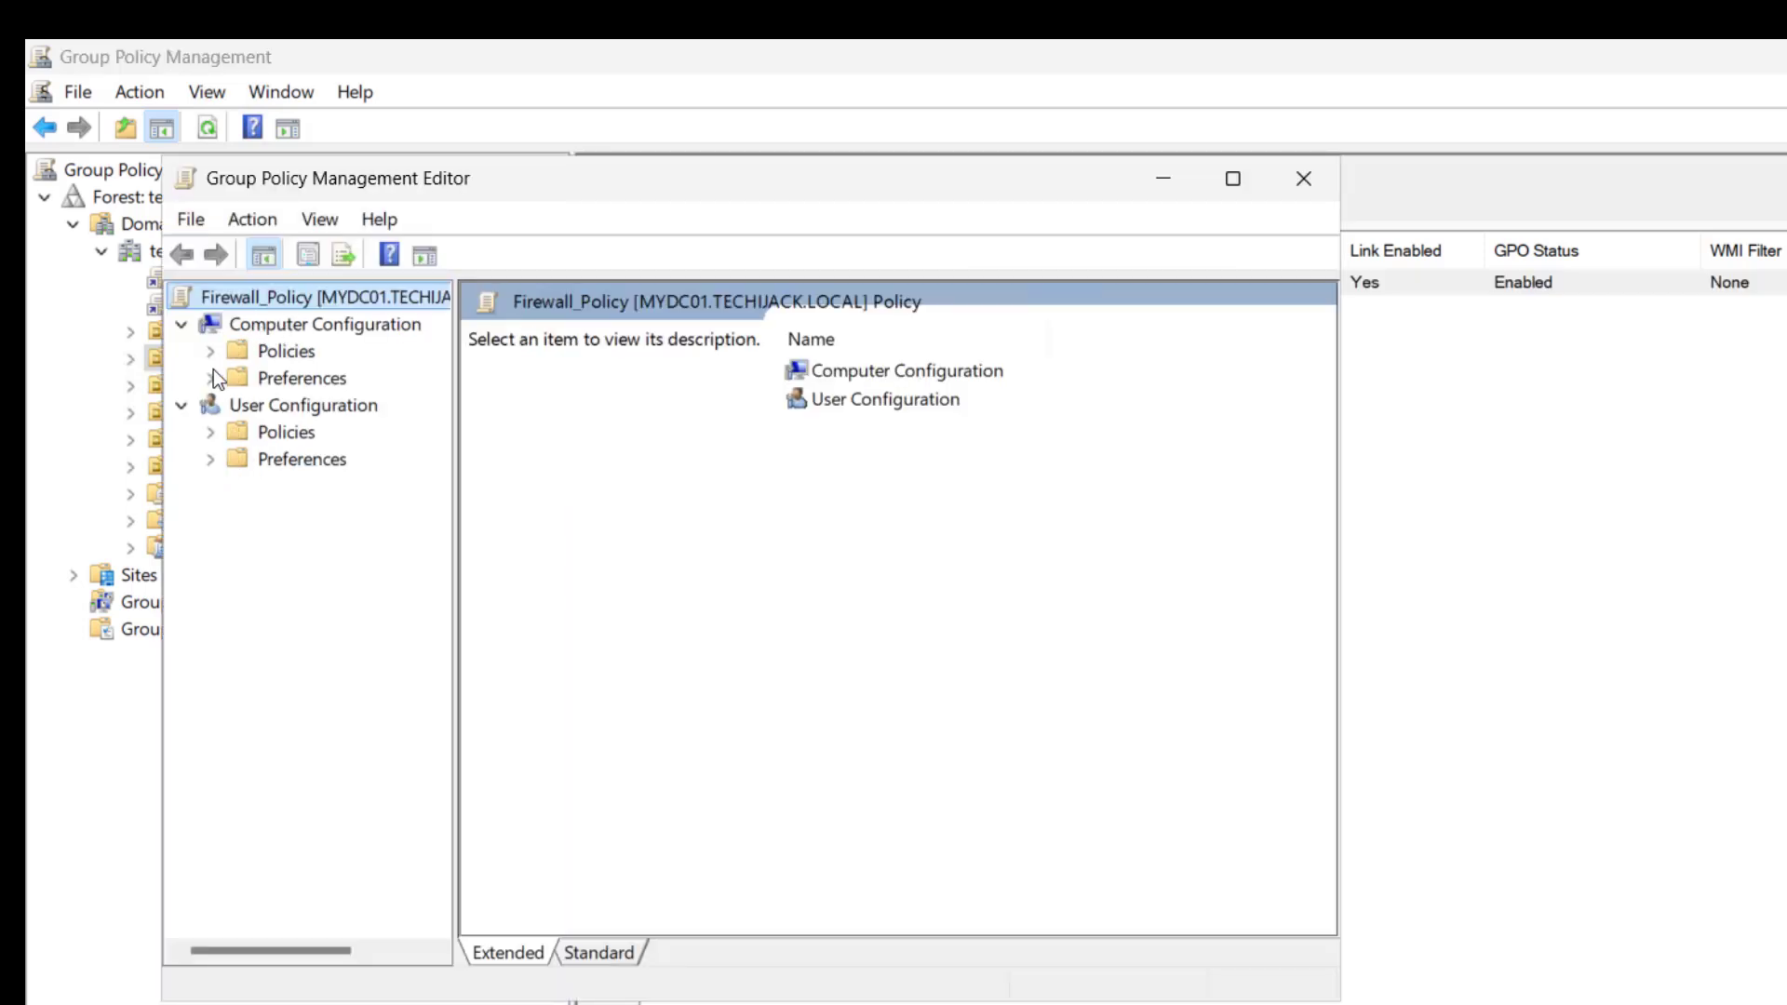
click(210, 352)
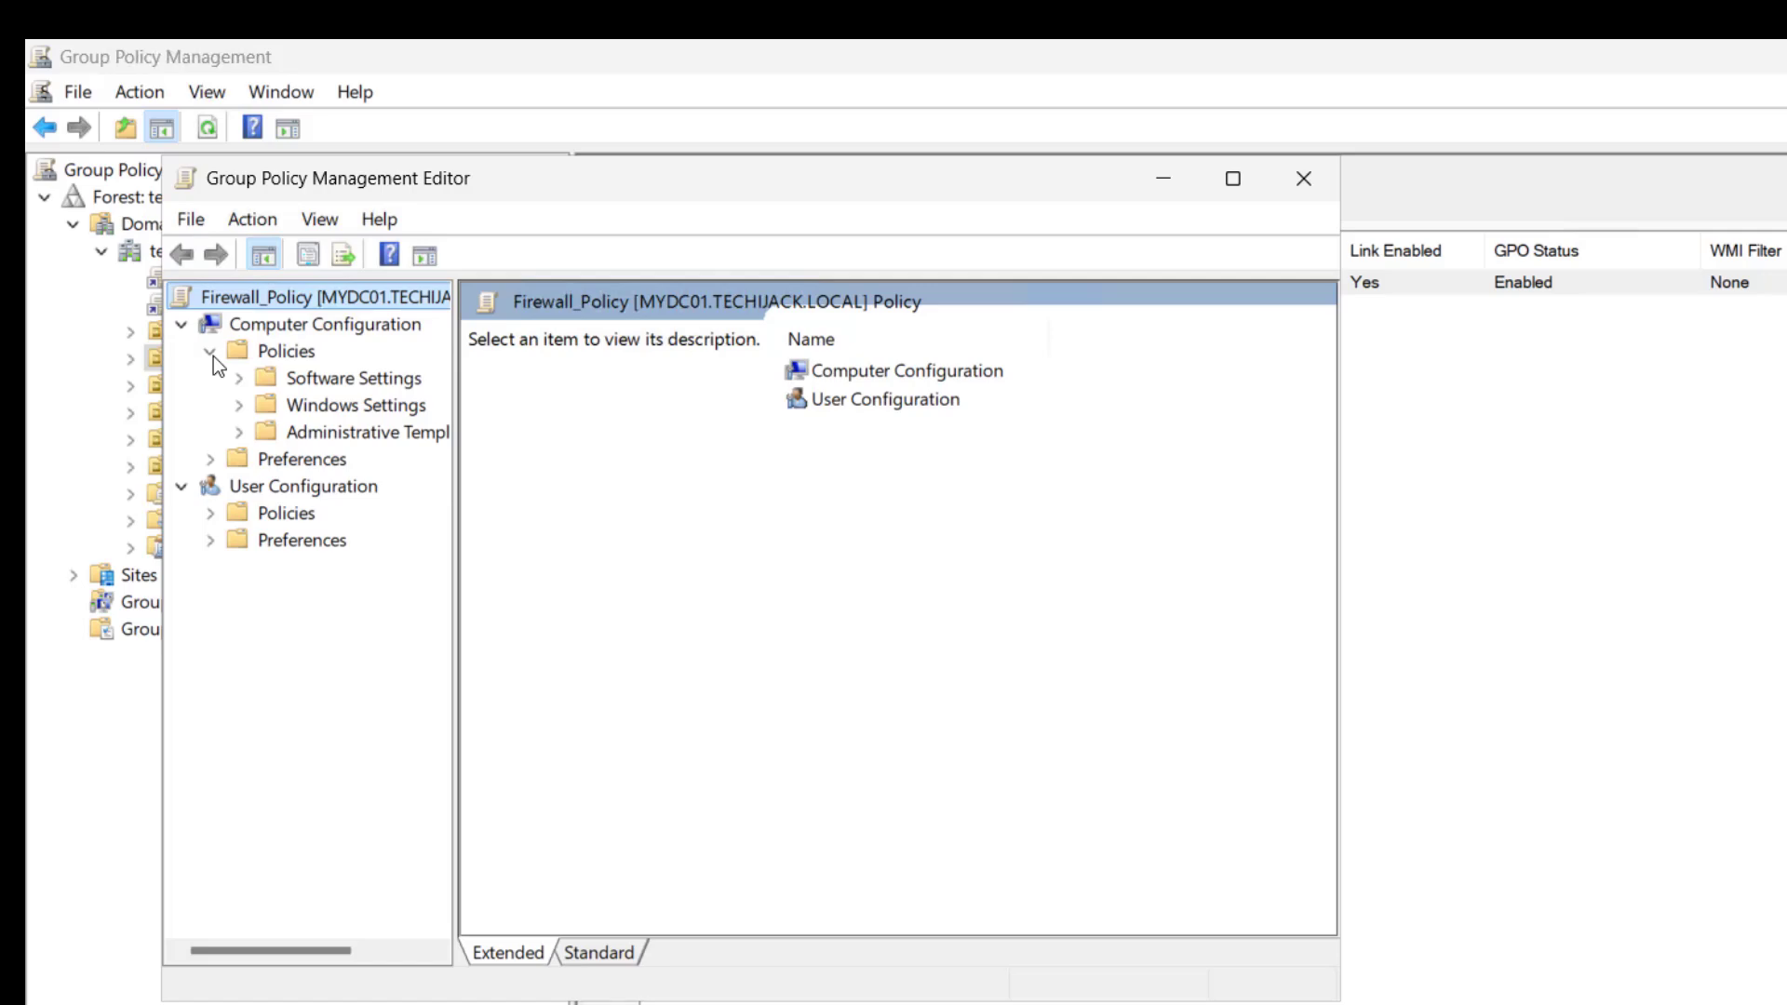
click(239, 404)
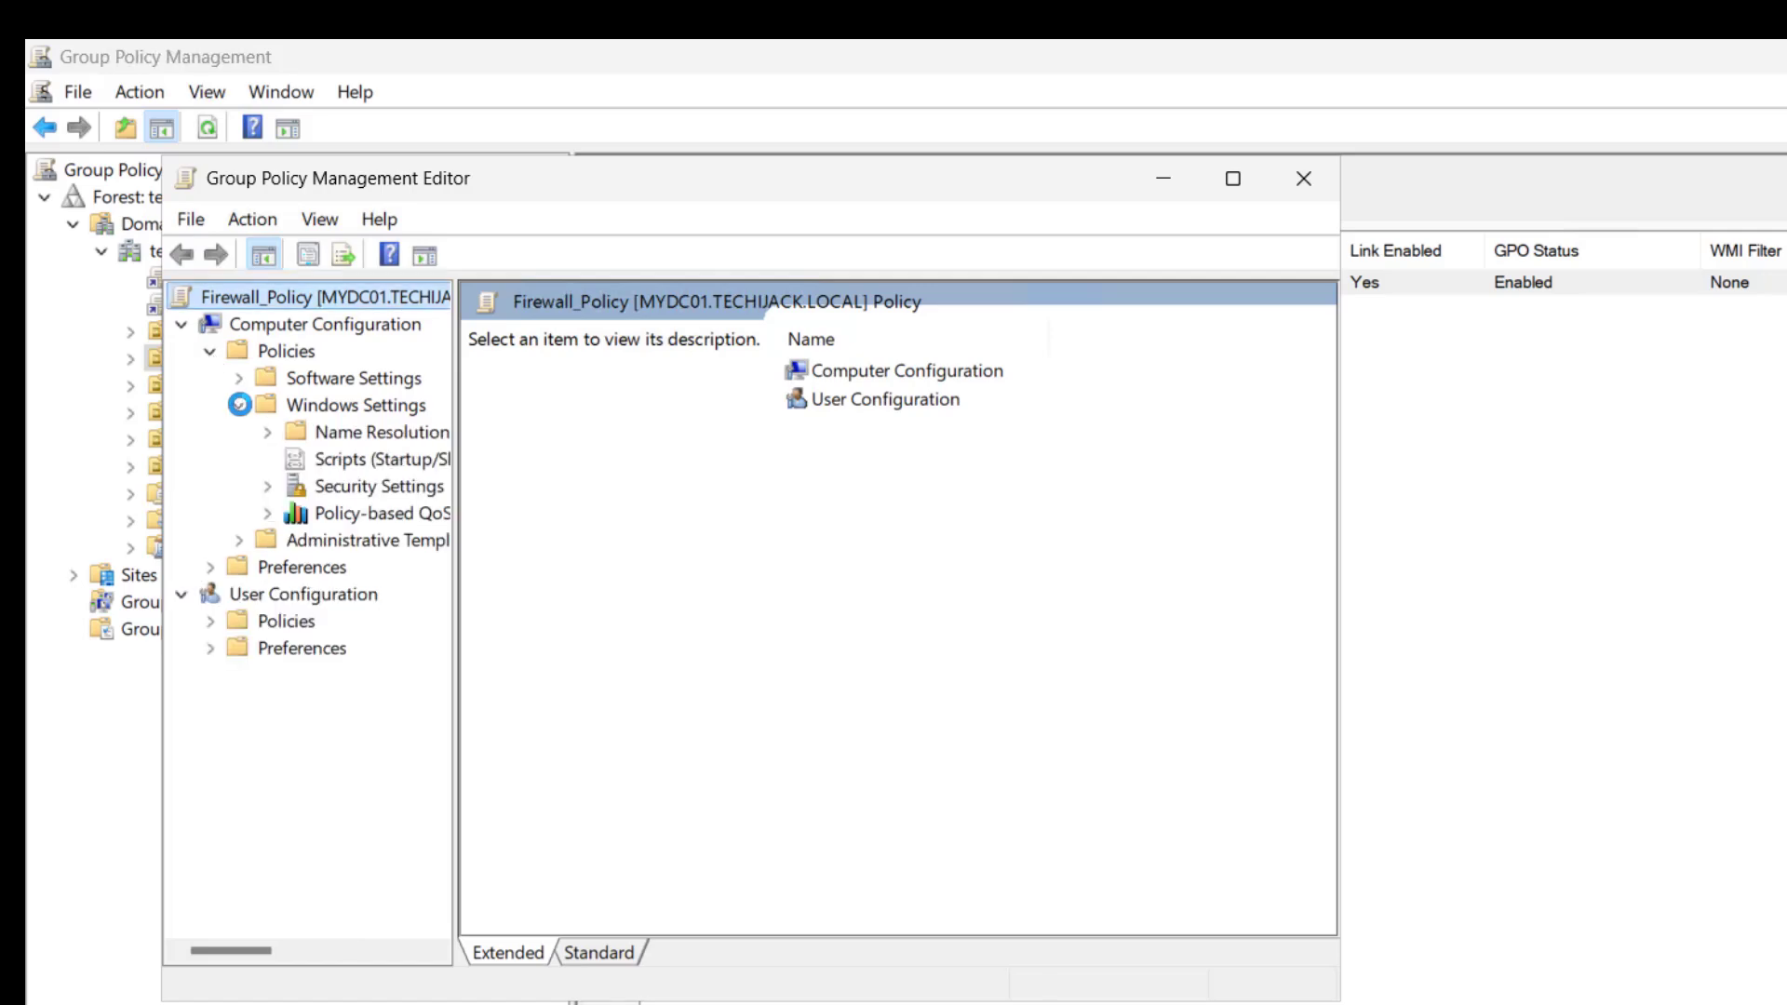
click(267, 486)
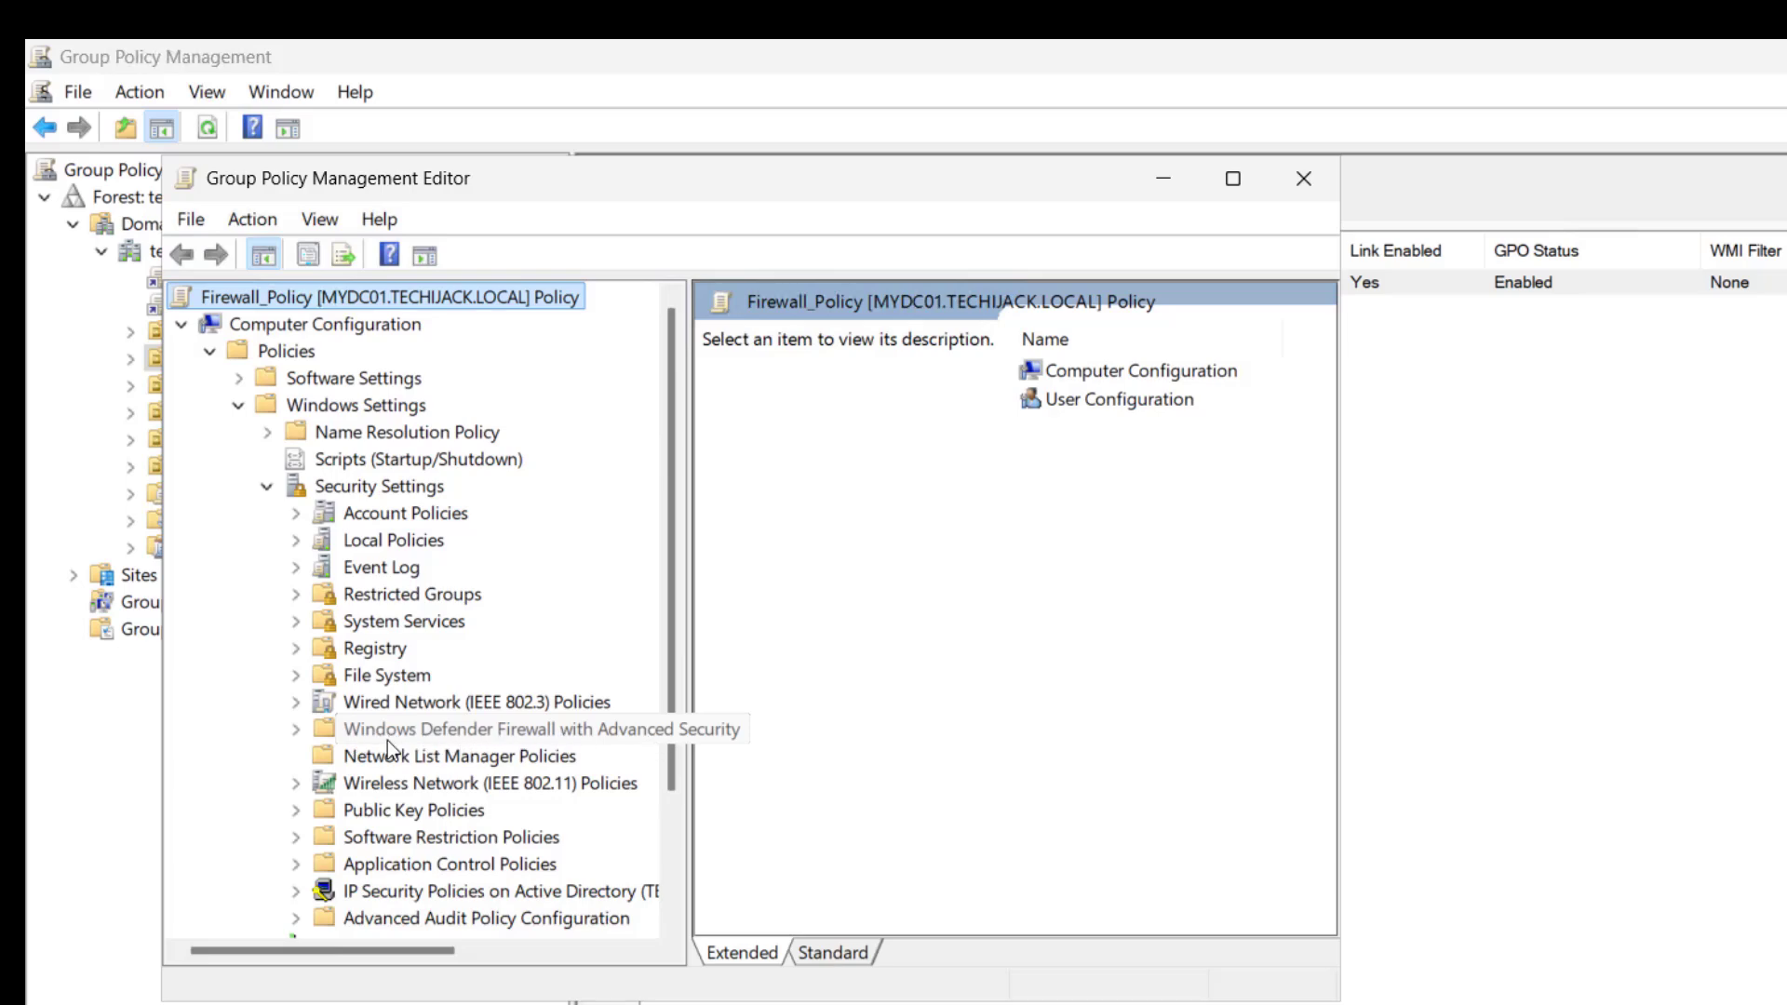
click(295, 729)
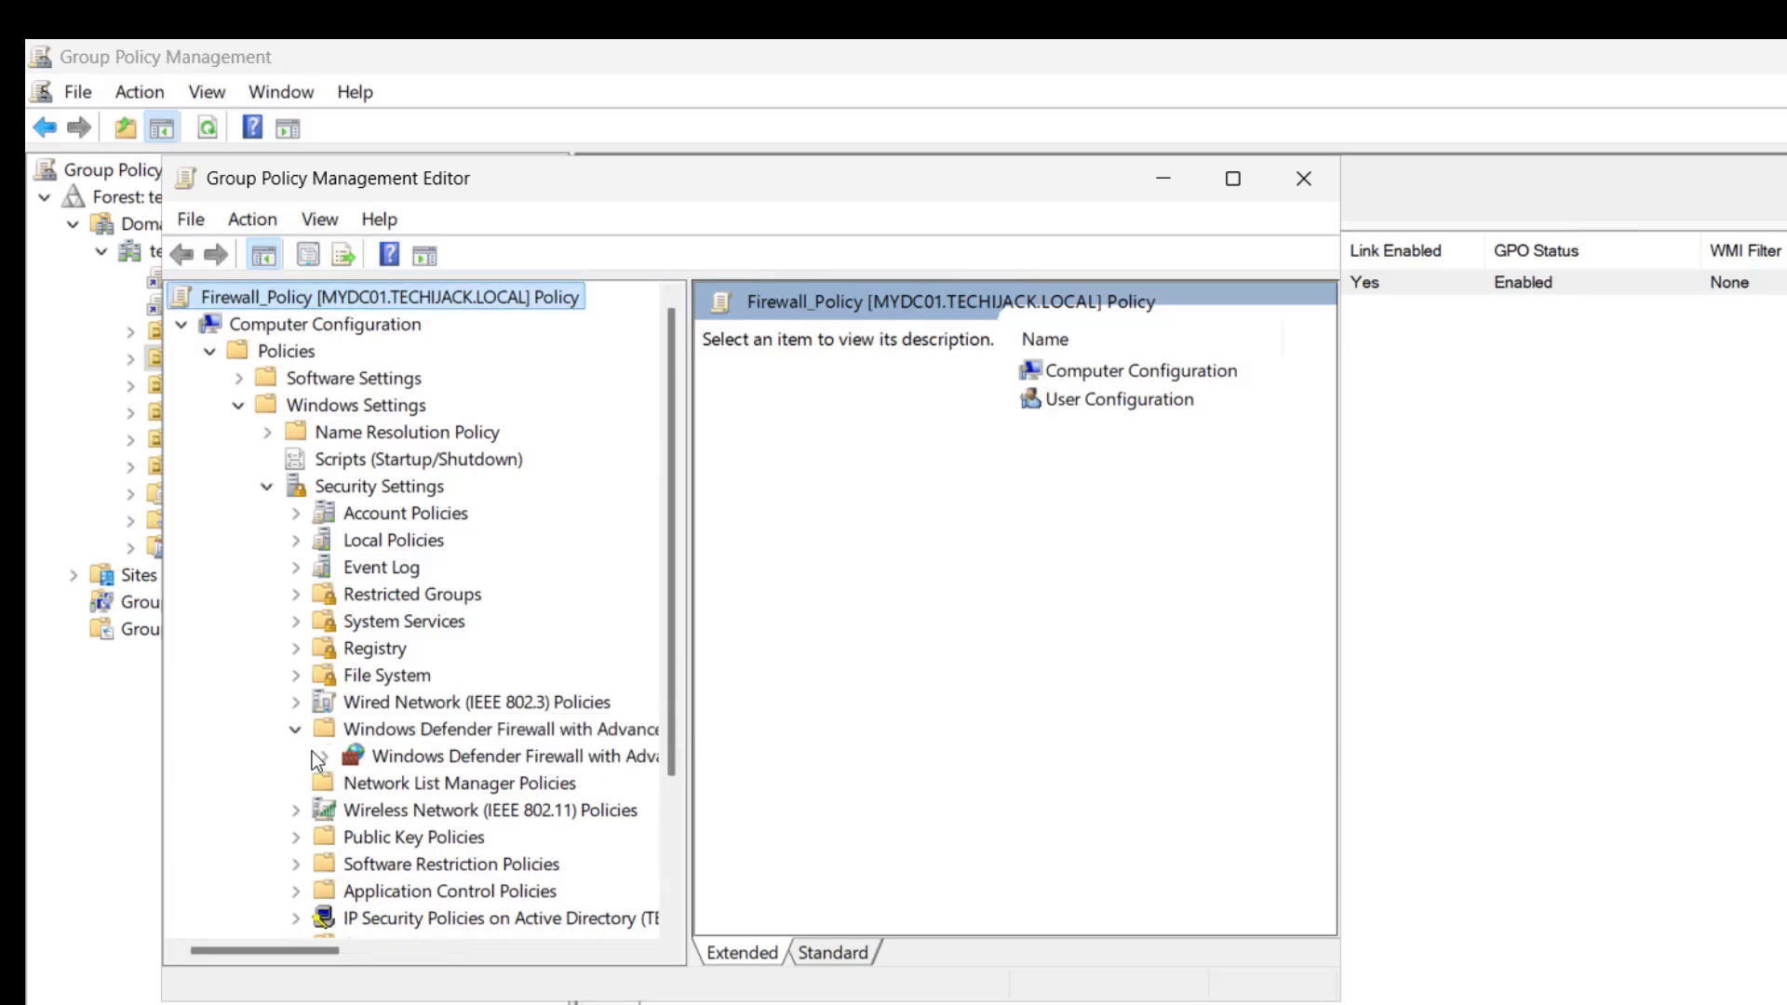
click(324, 757)
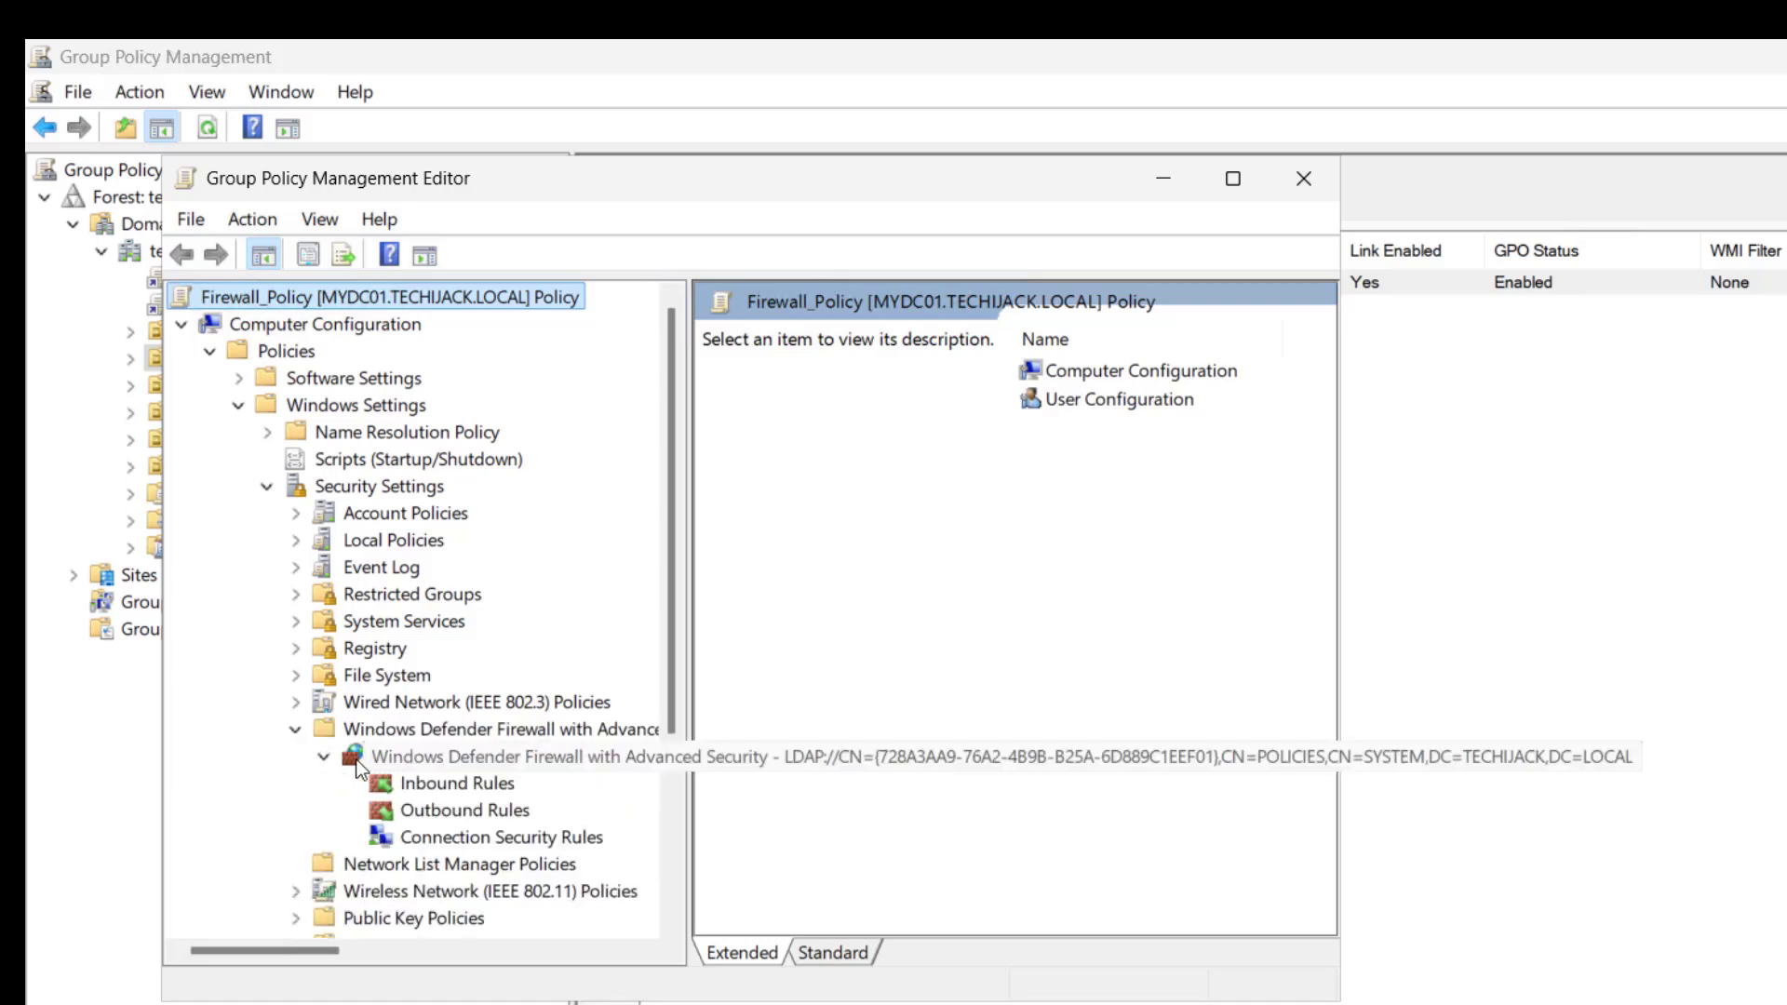
click(459, 784)
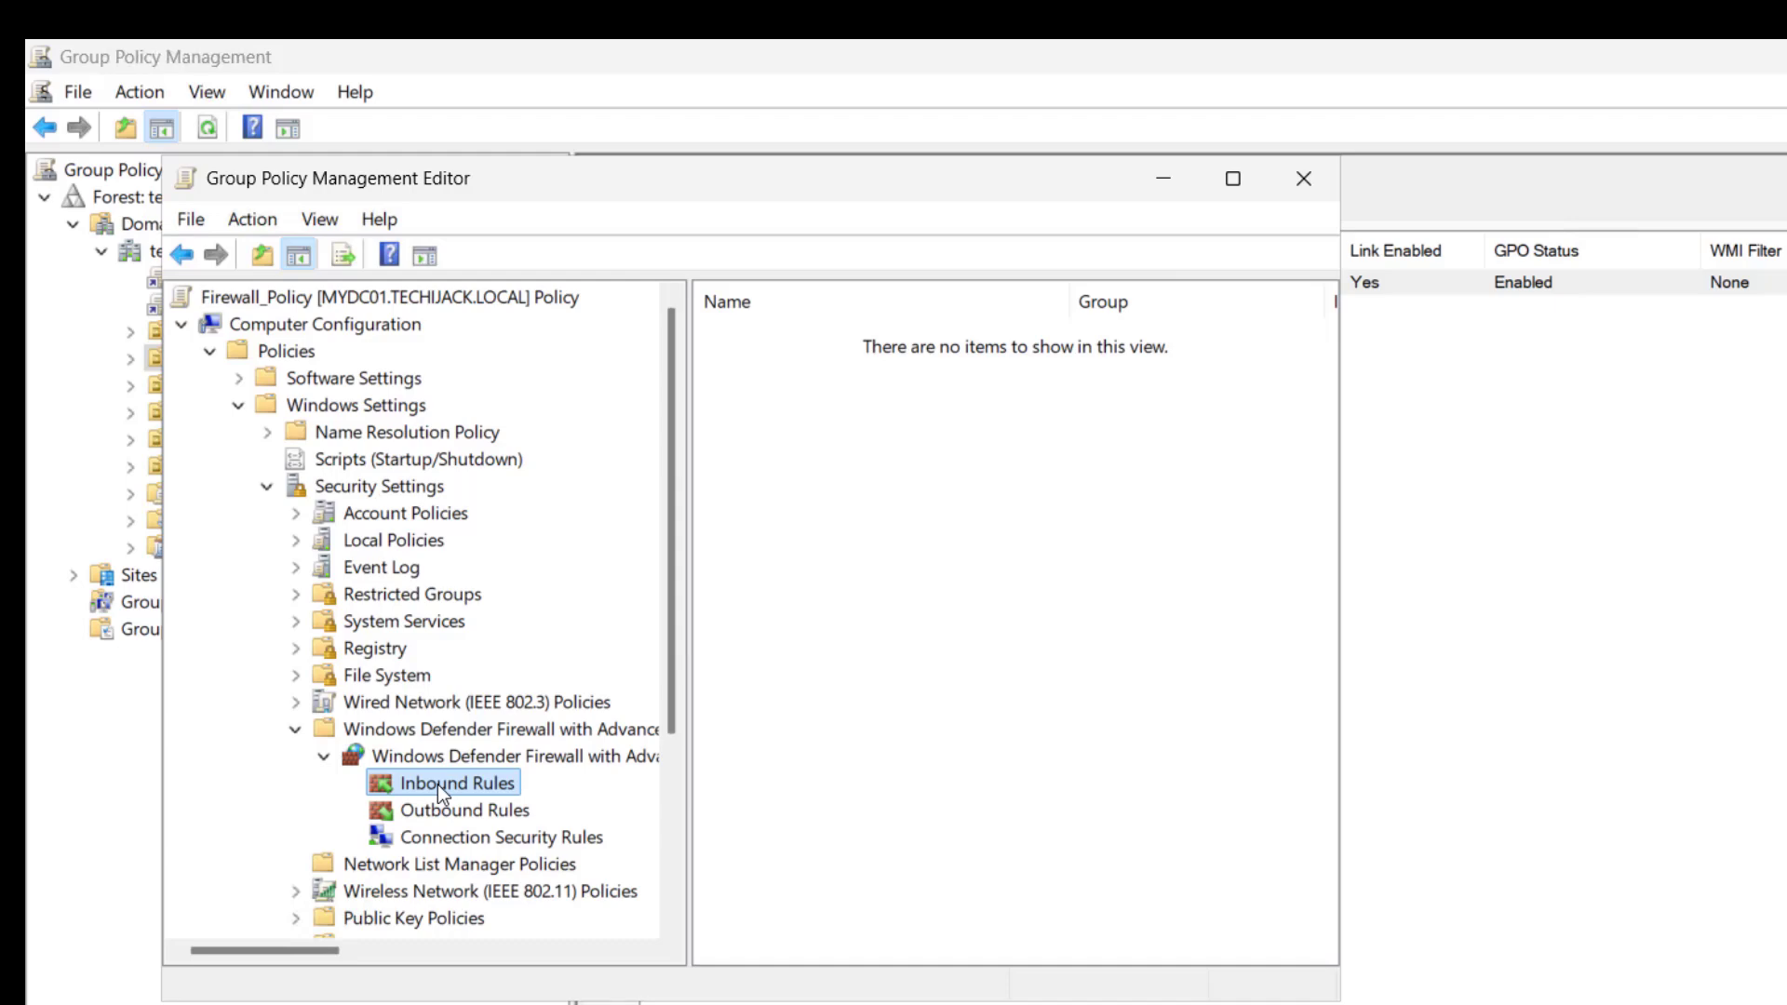
- Start a new inbound firewall rule with Port as the rule type
right_click(438, 785)
click(503, 806)
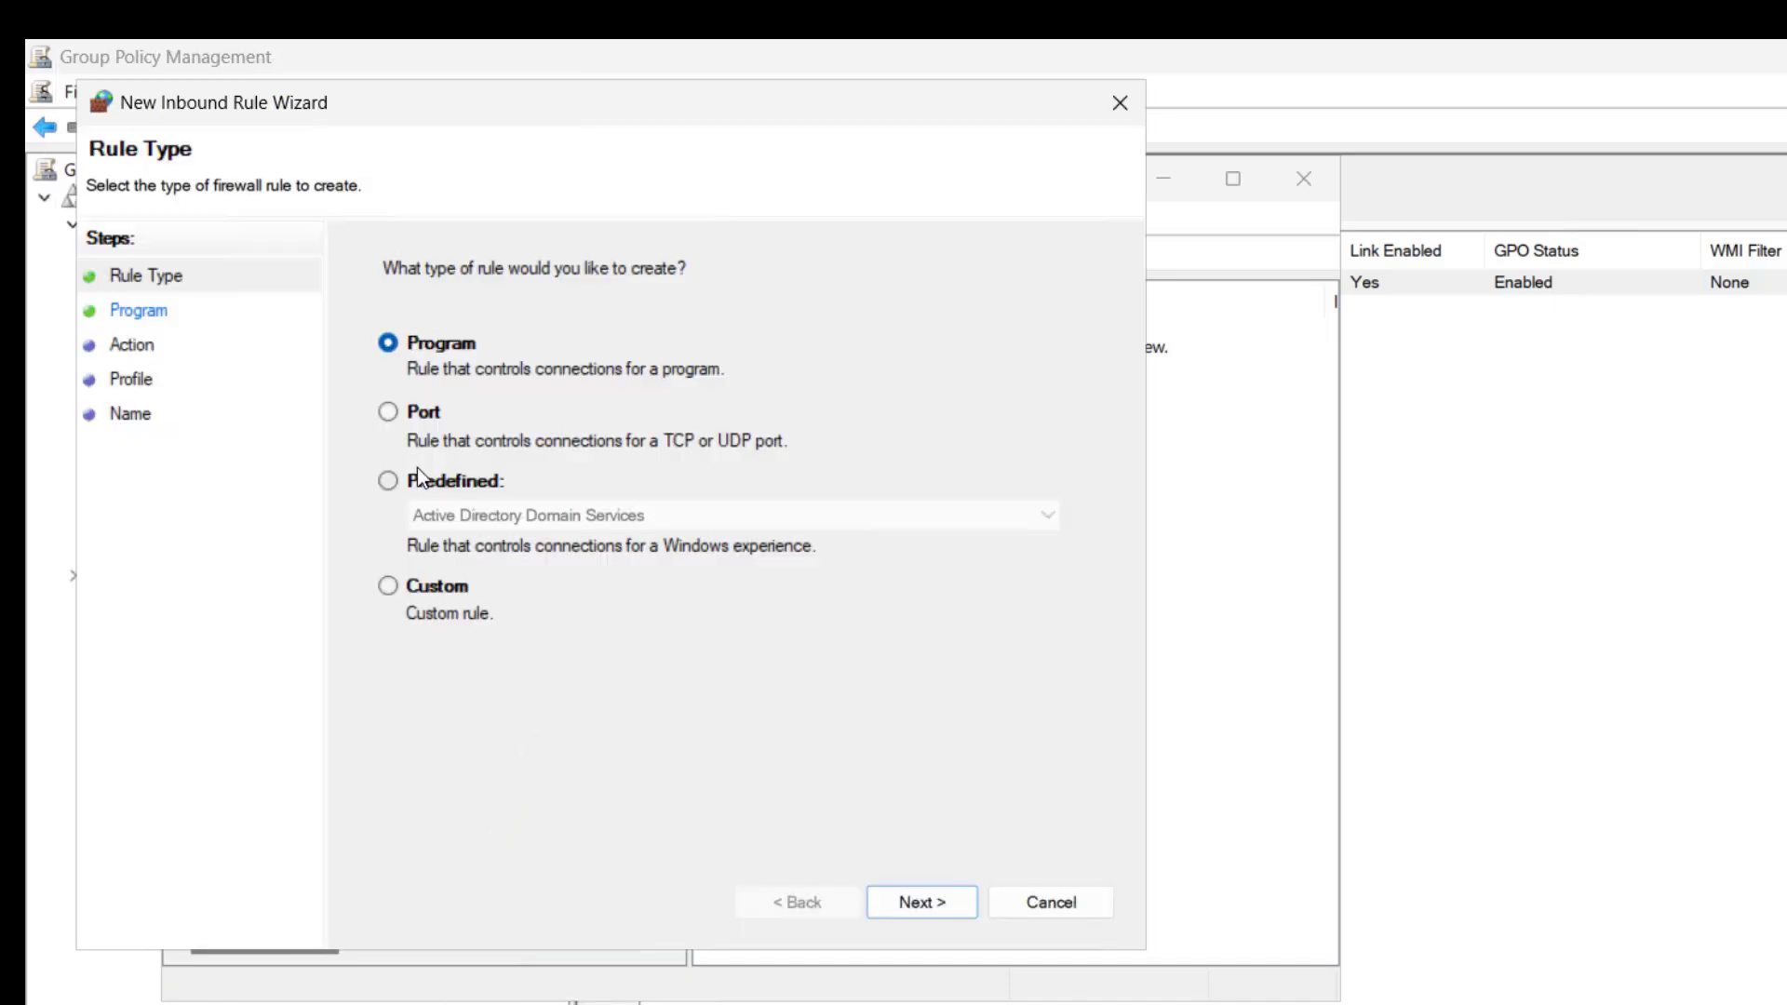
click(388, 412)
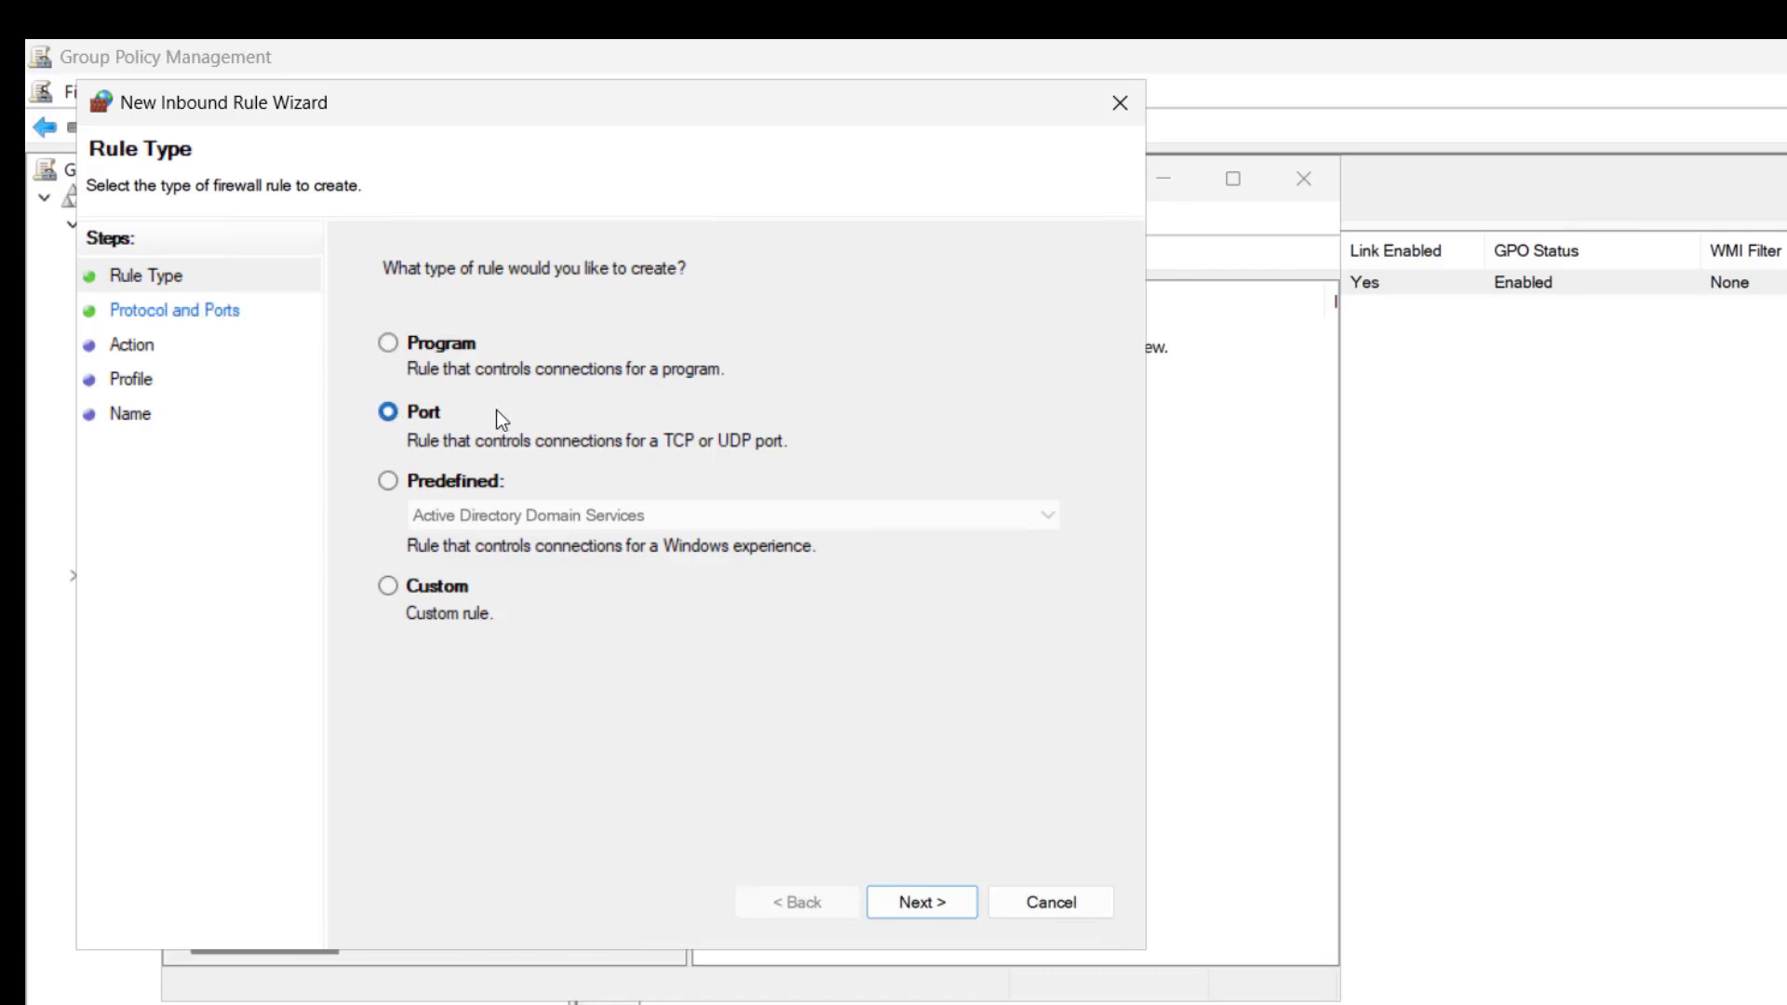
click(910, 903)
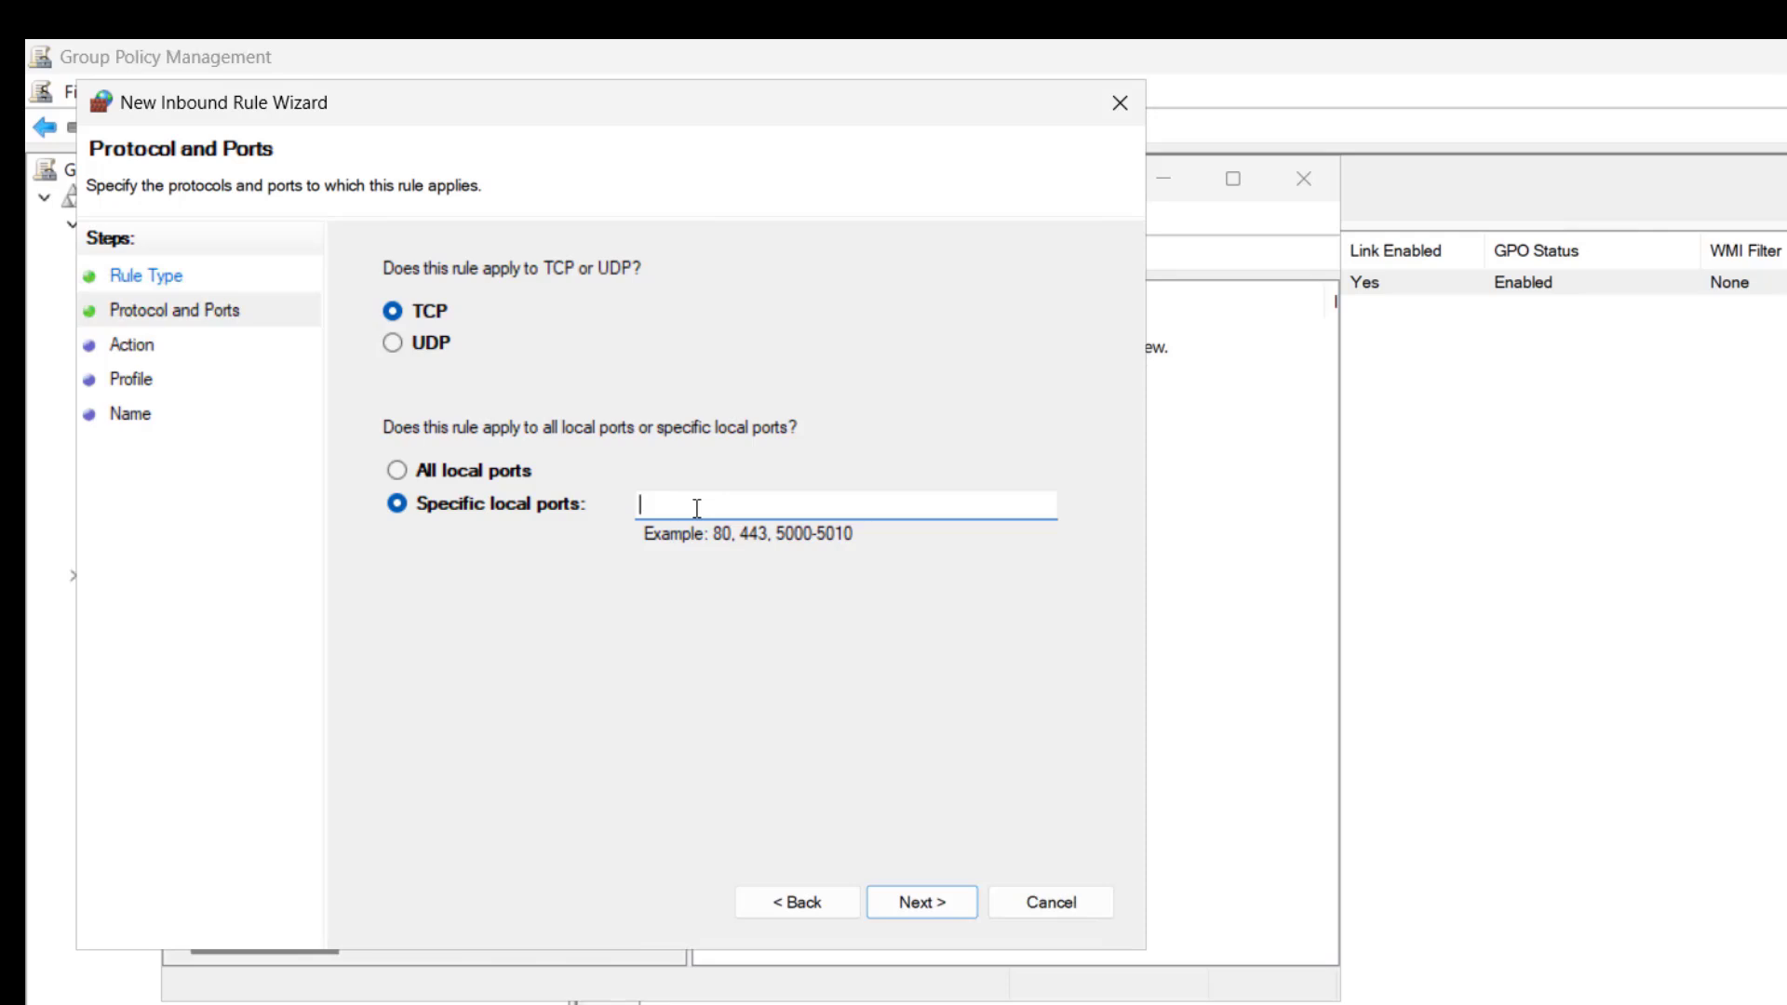
- Apply the rule to the specific local TCP ports 80, 21 and 3389
text(80,21,3389)
click(938, 903)
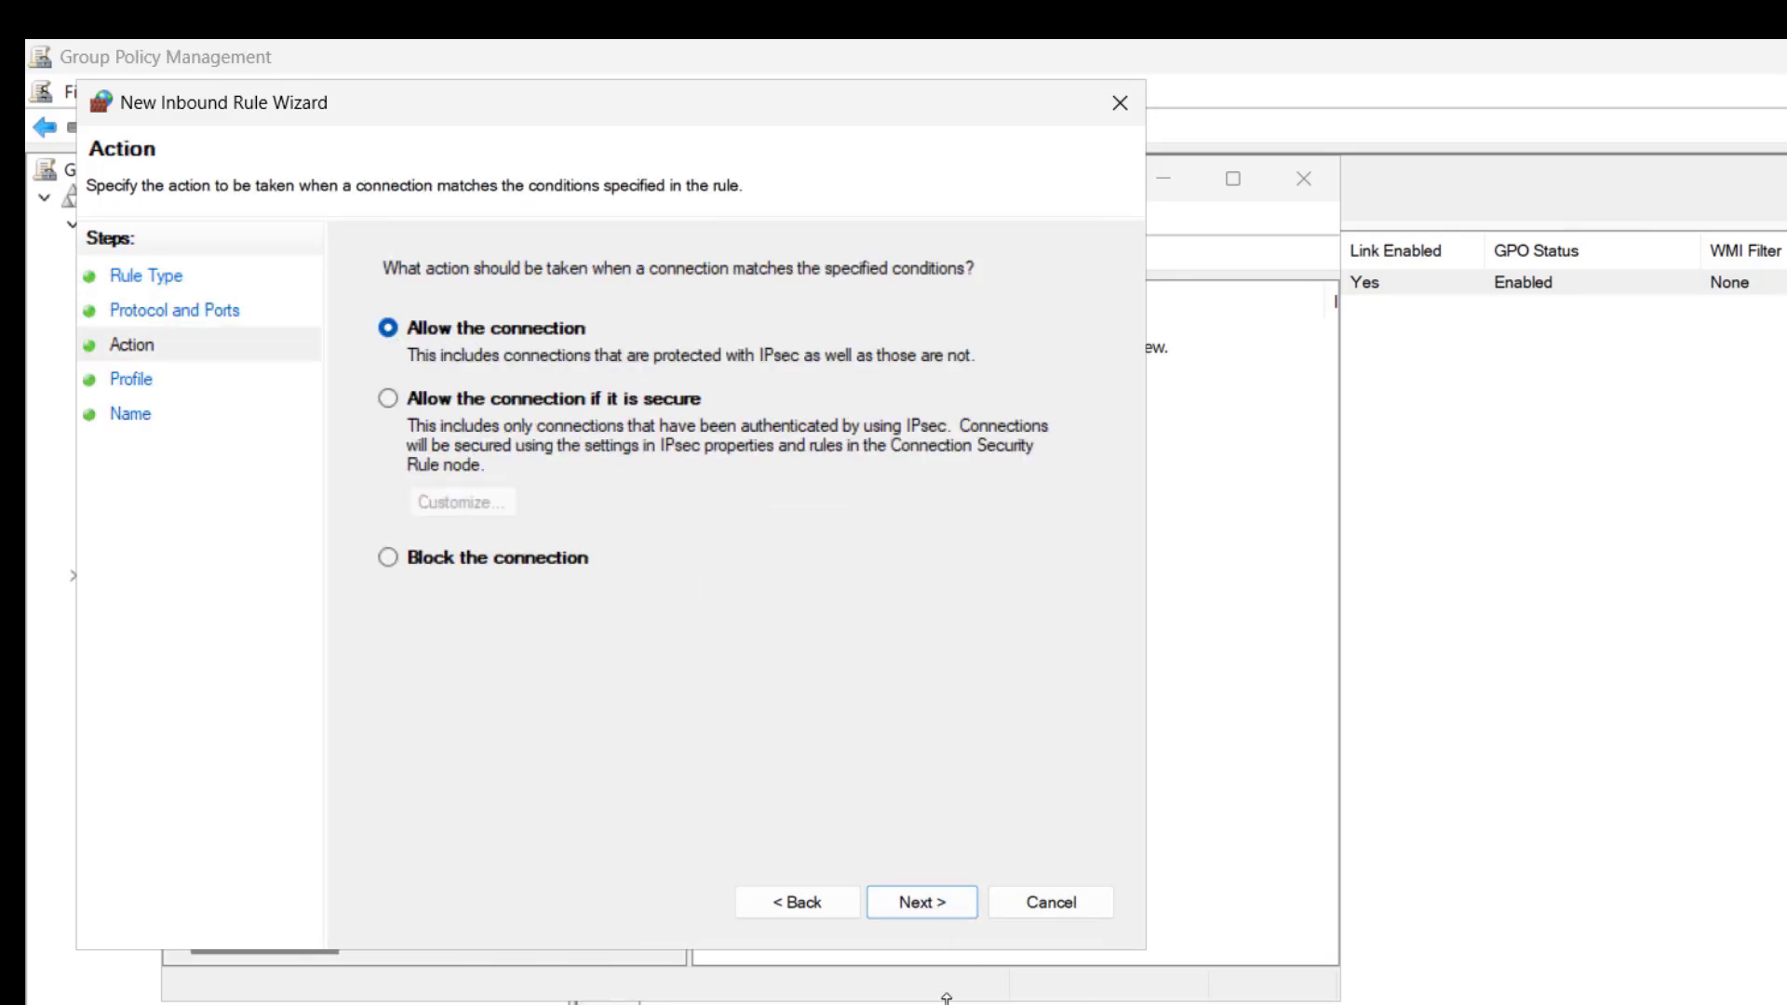
- Complete the inbound rule as Firewall_Policy, allowing the connection on the Domain, Private and Public profiles
click(925, 907)
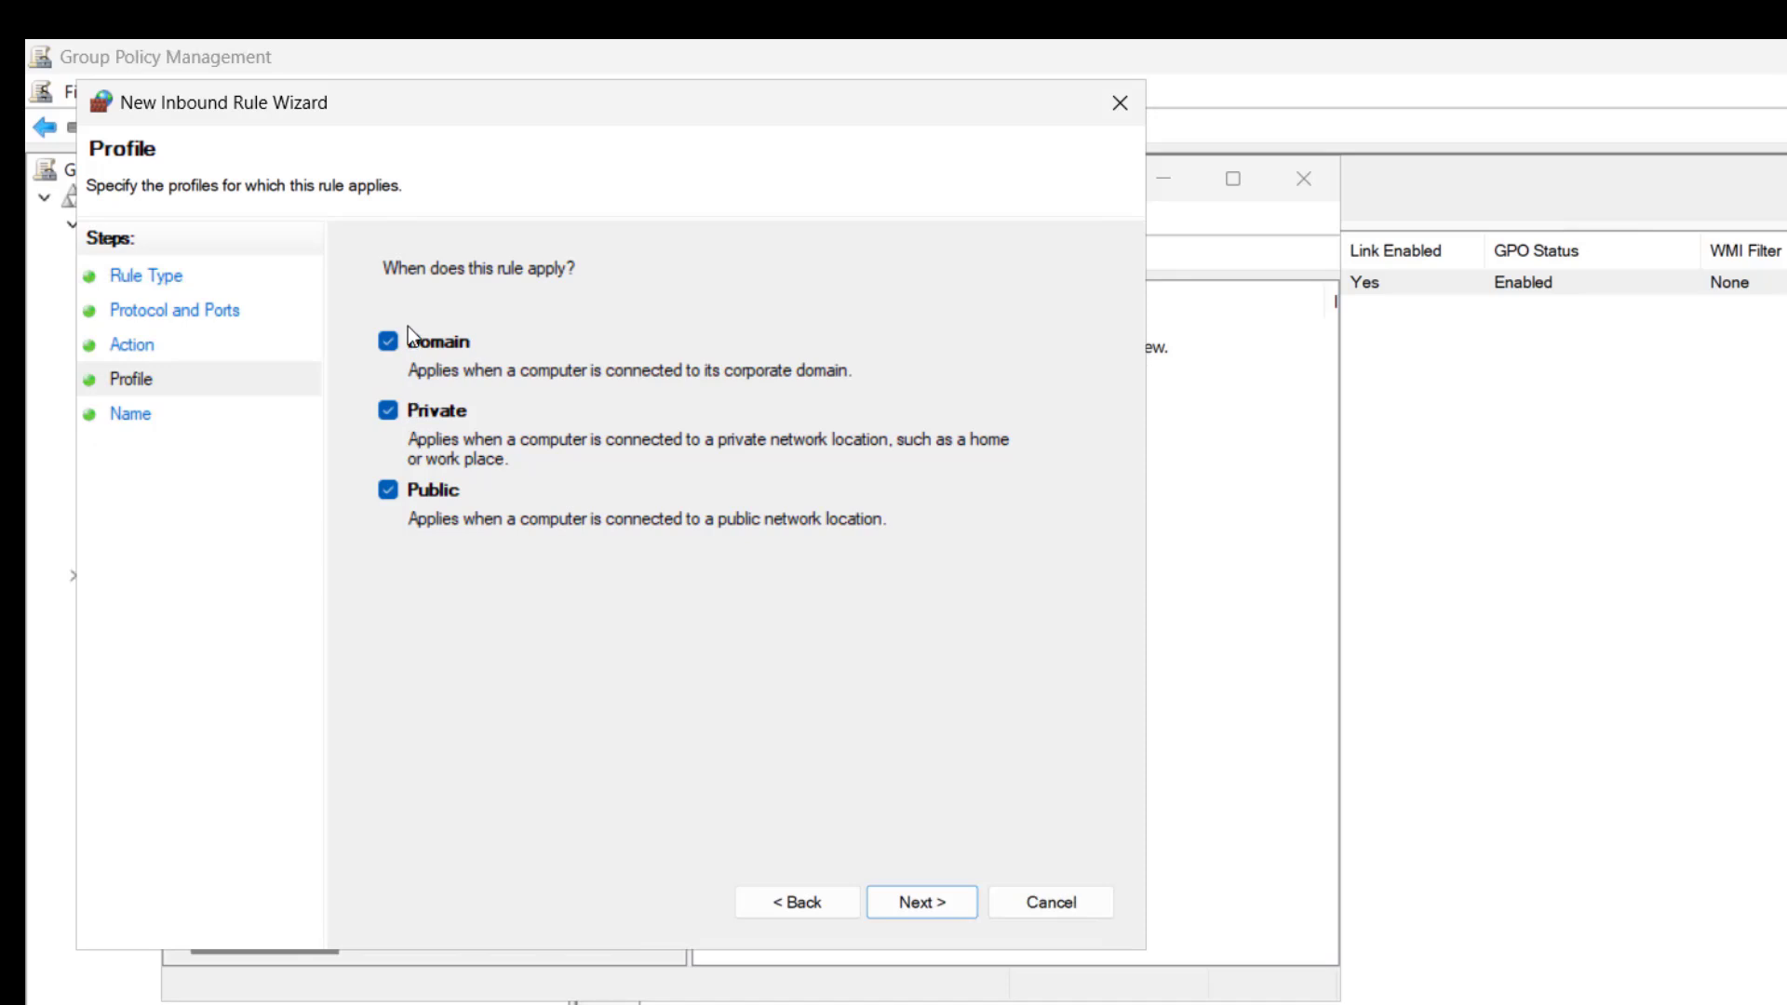
click(922, 902)
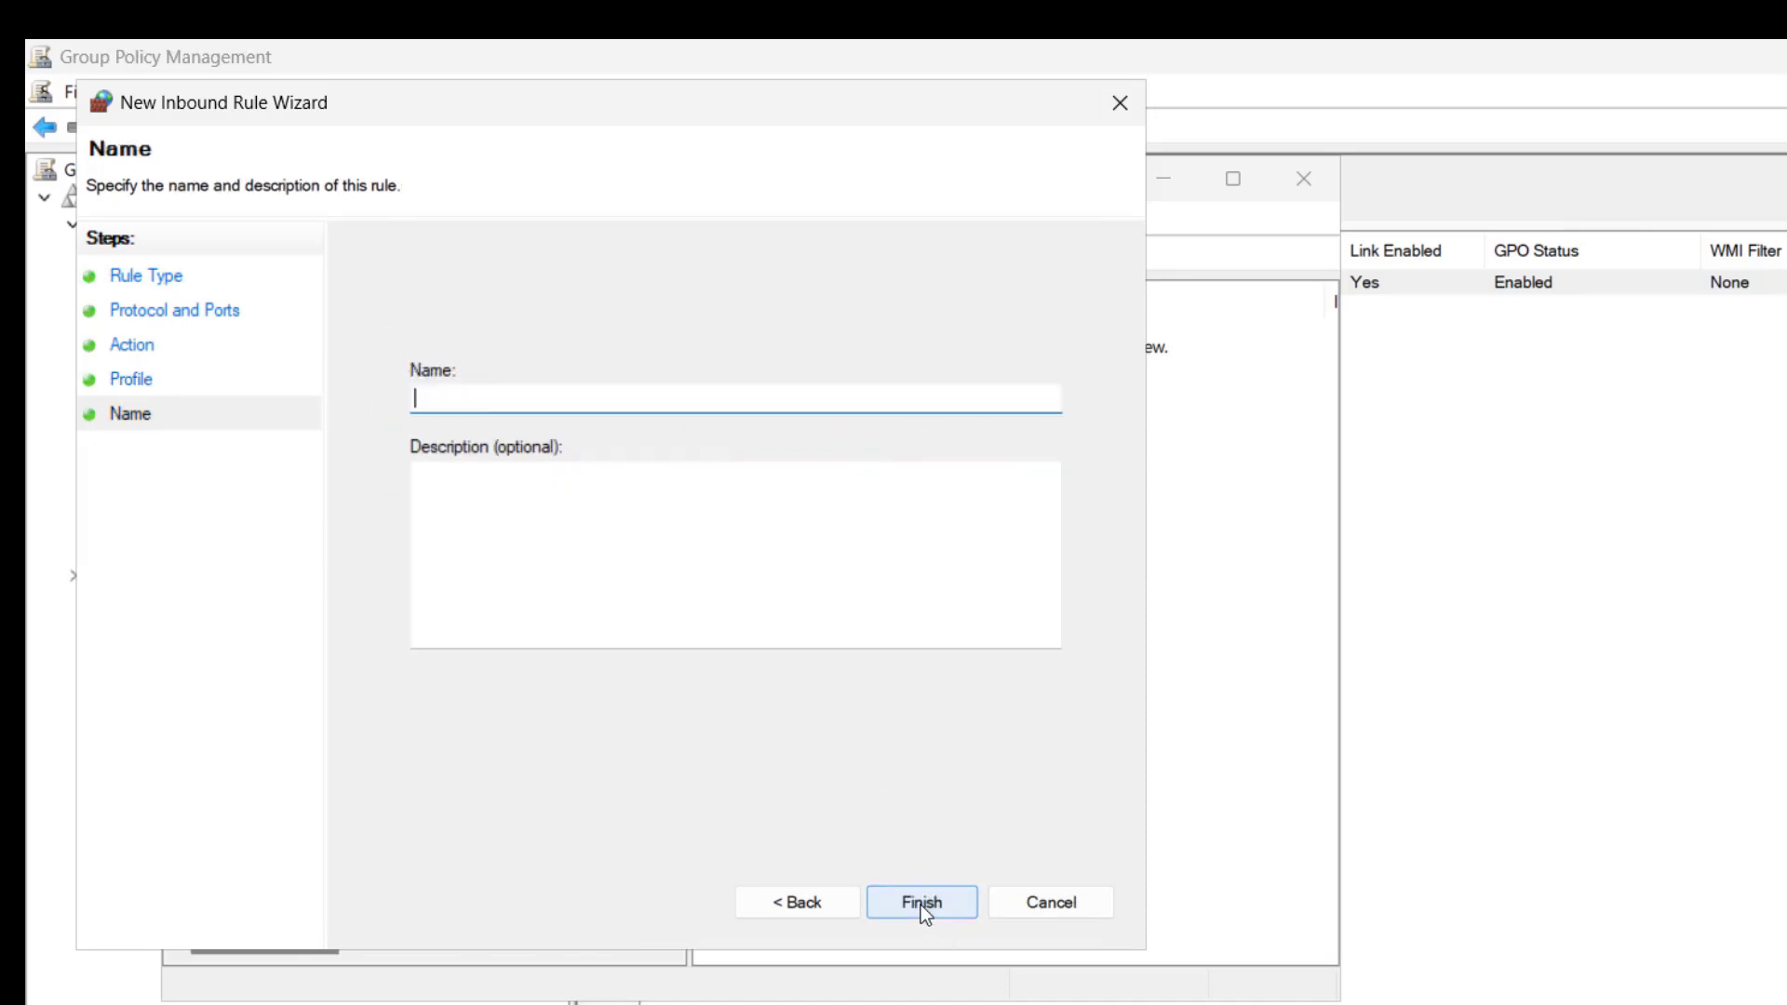
text(Firewall_Policy)
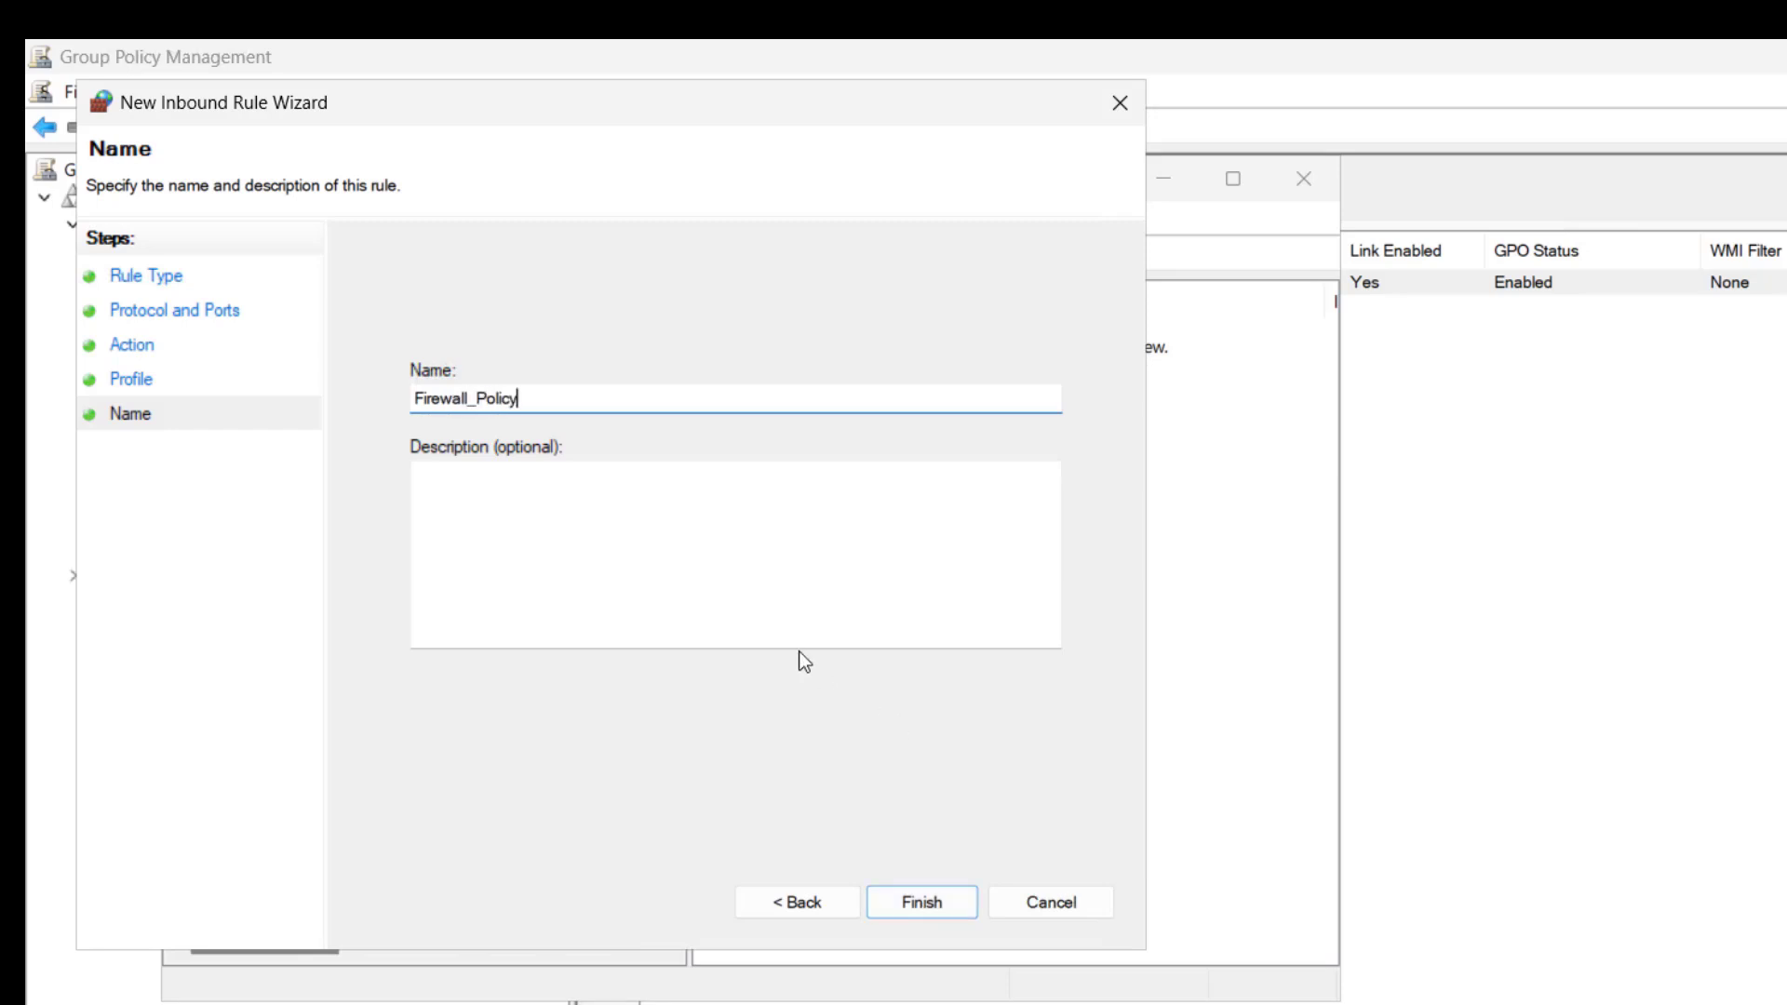
click(503, 491)
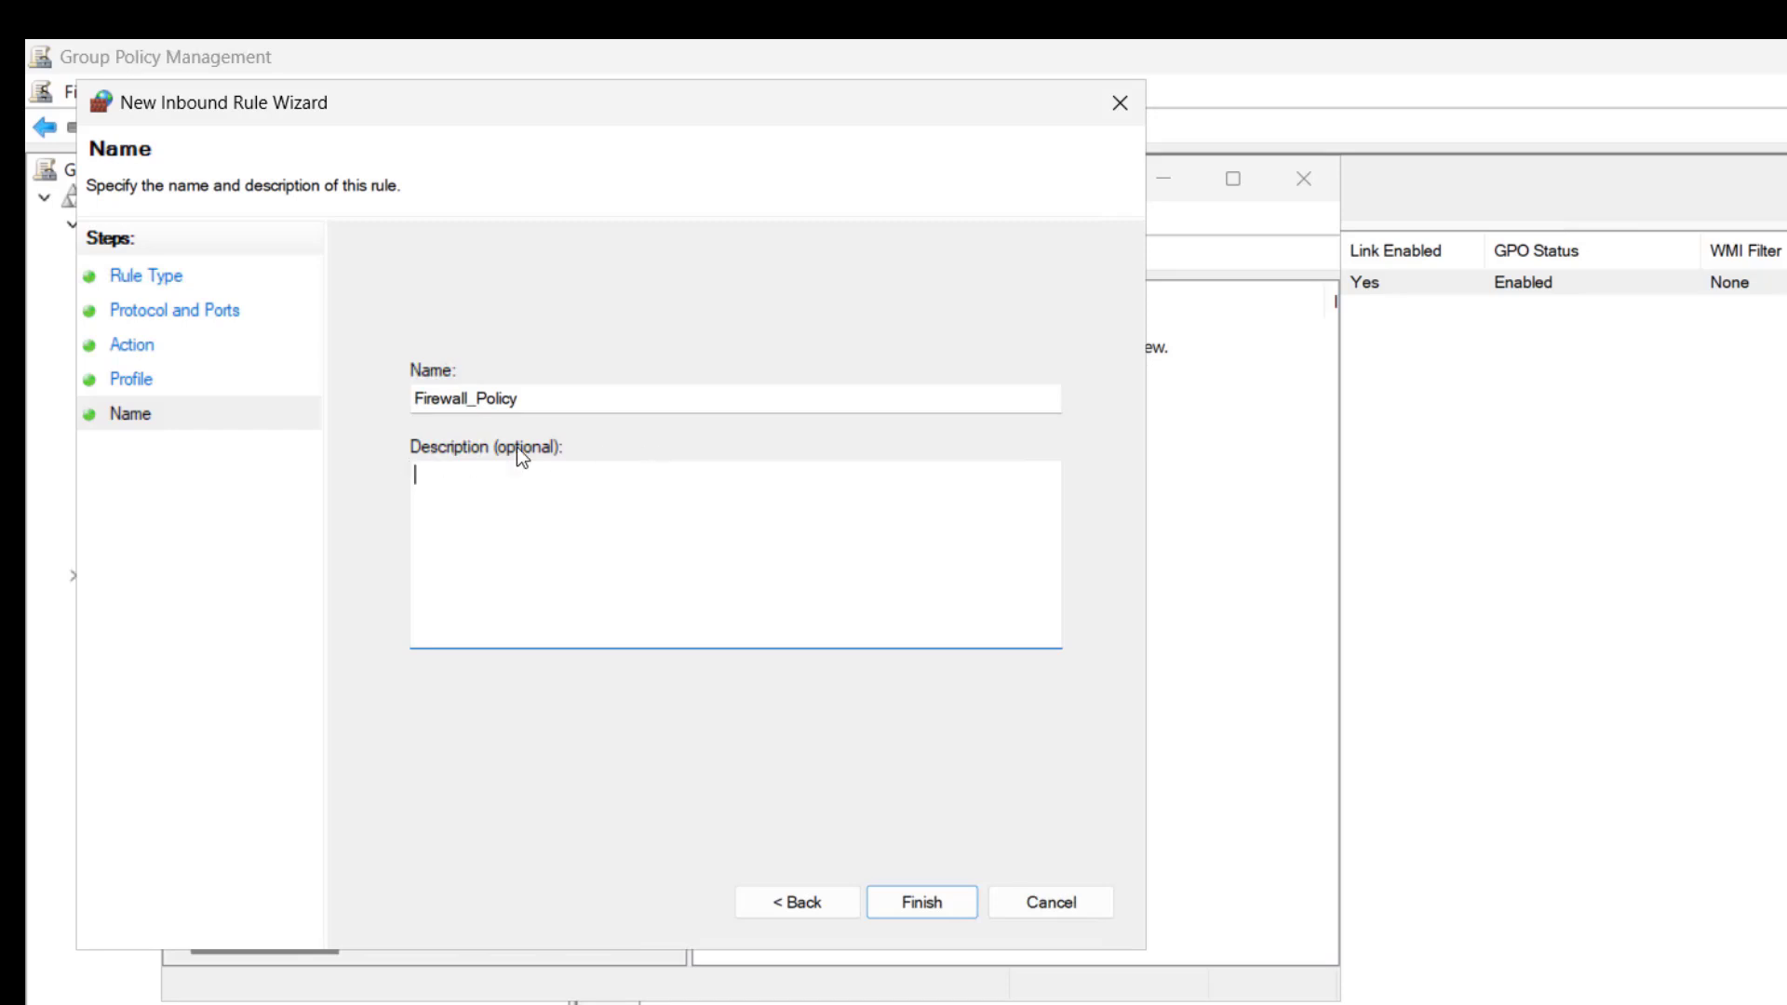
click(921, 903)
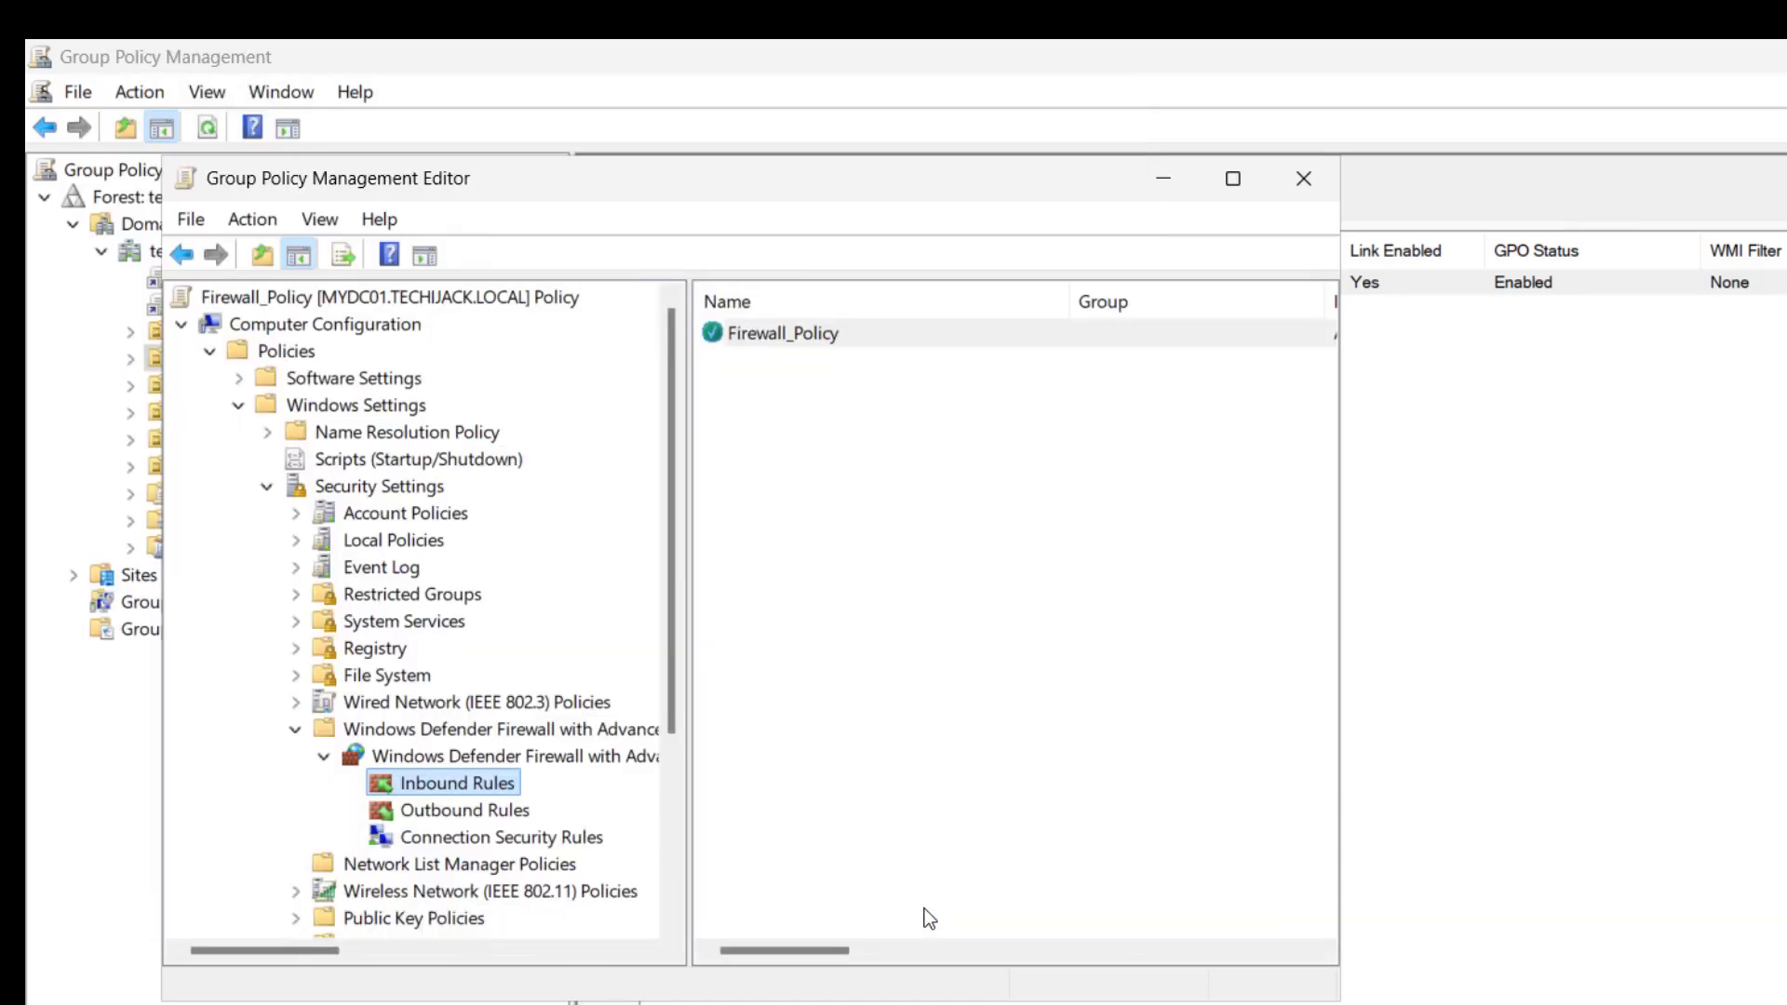
click(756, 331)
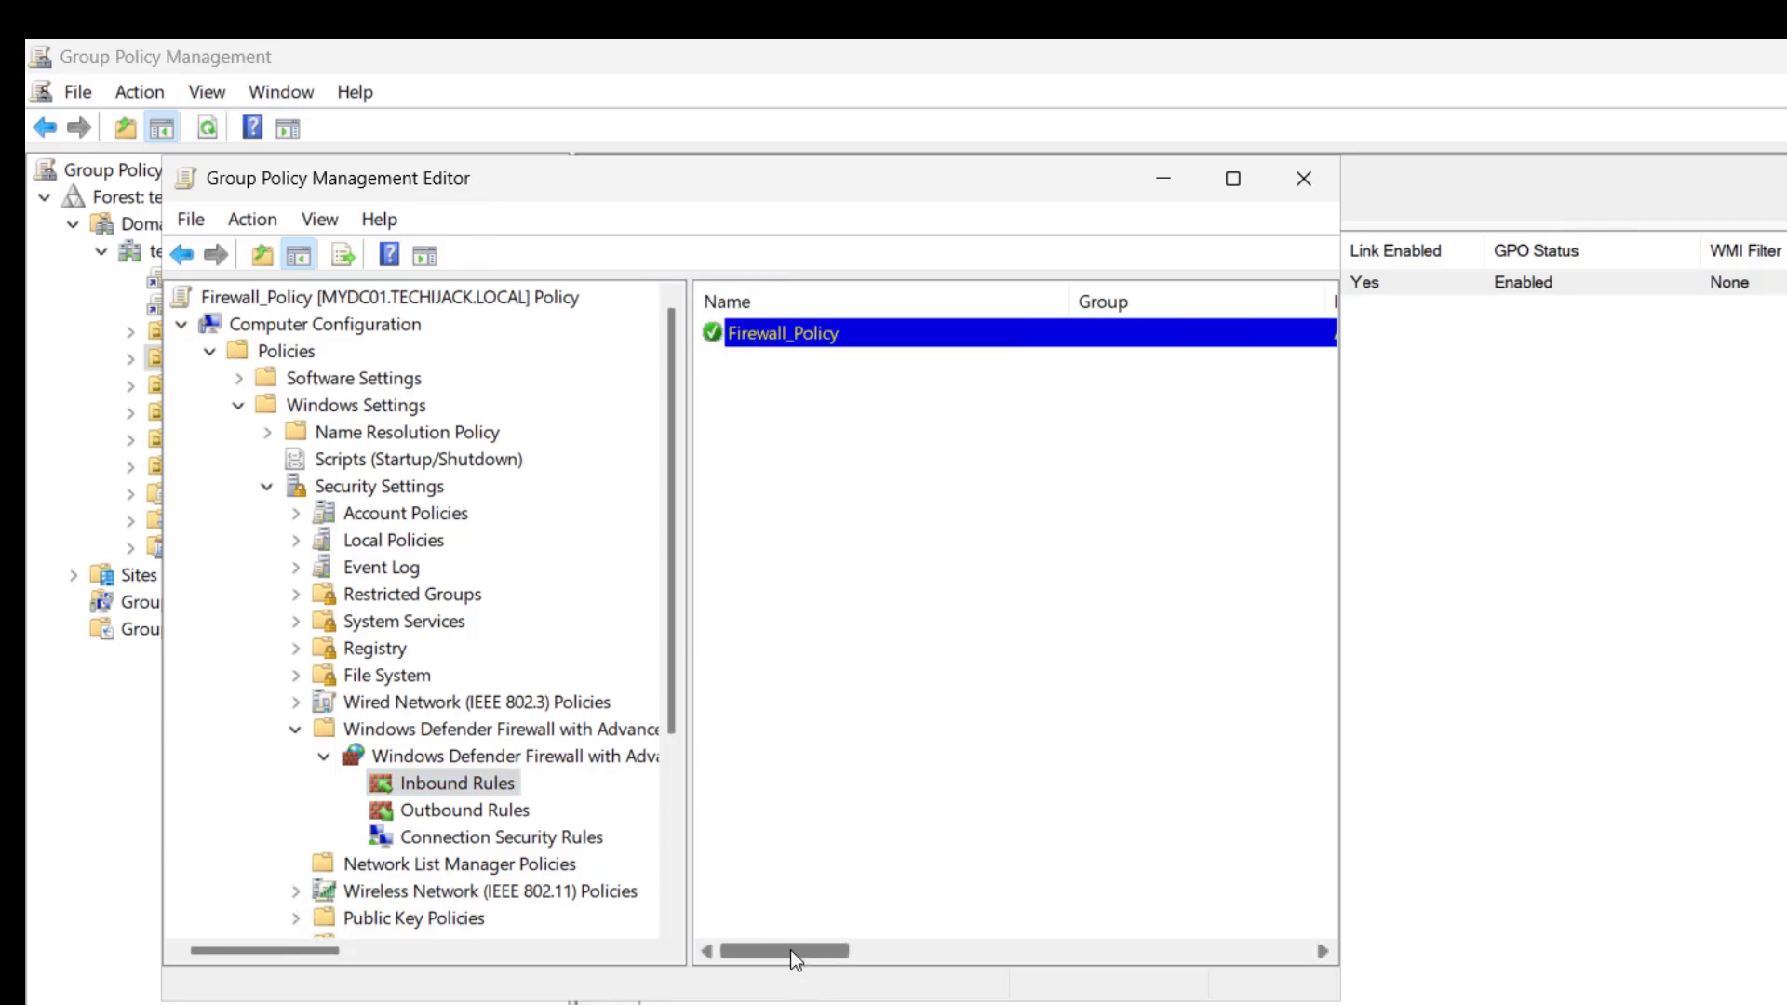
- Close the policy editor and force a Group Policy update on the server by running gpupdate /force in PowerShell
drag(790, 950, 1168, 949)
click(1300, 175)
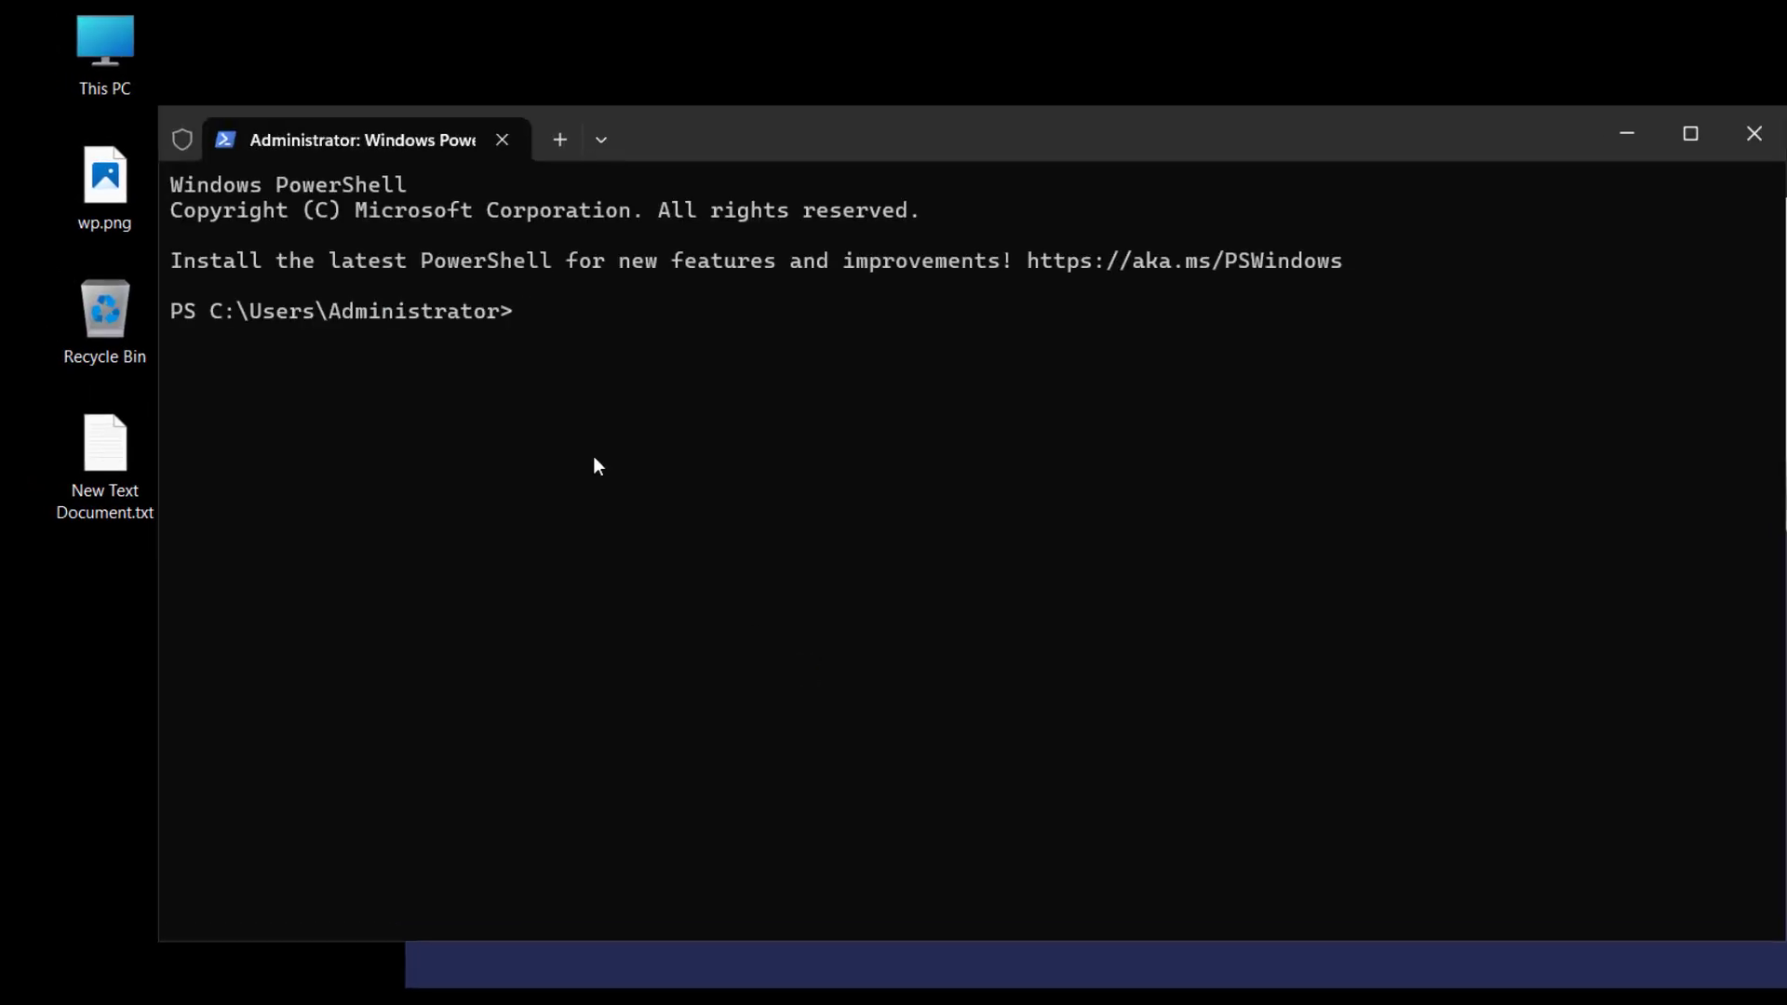
text(gpupdate /force)
key(Return)
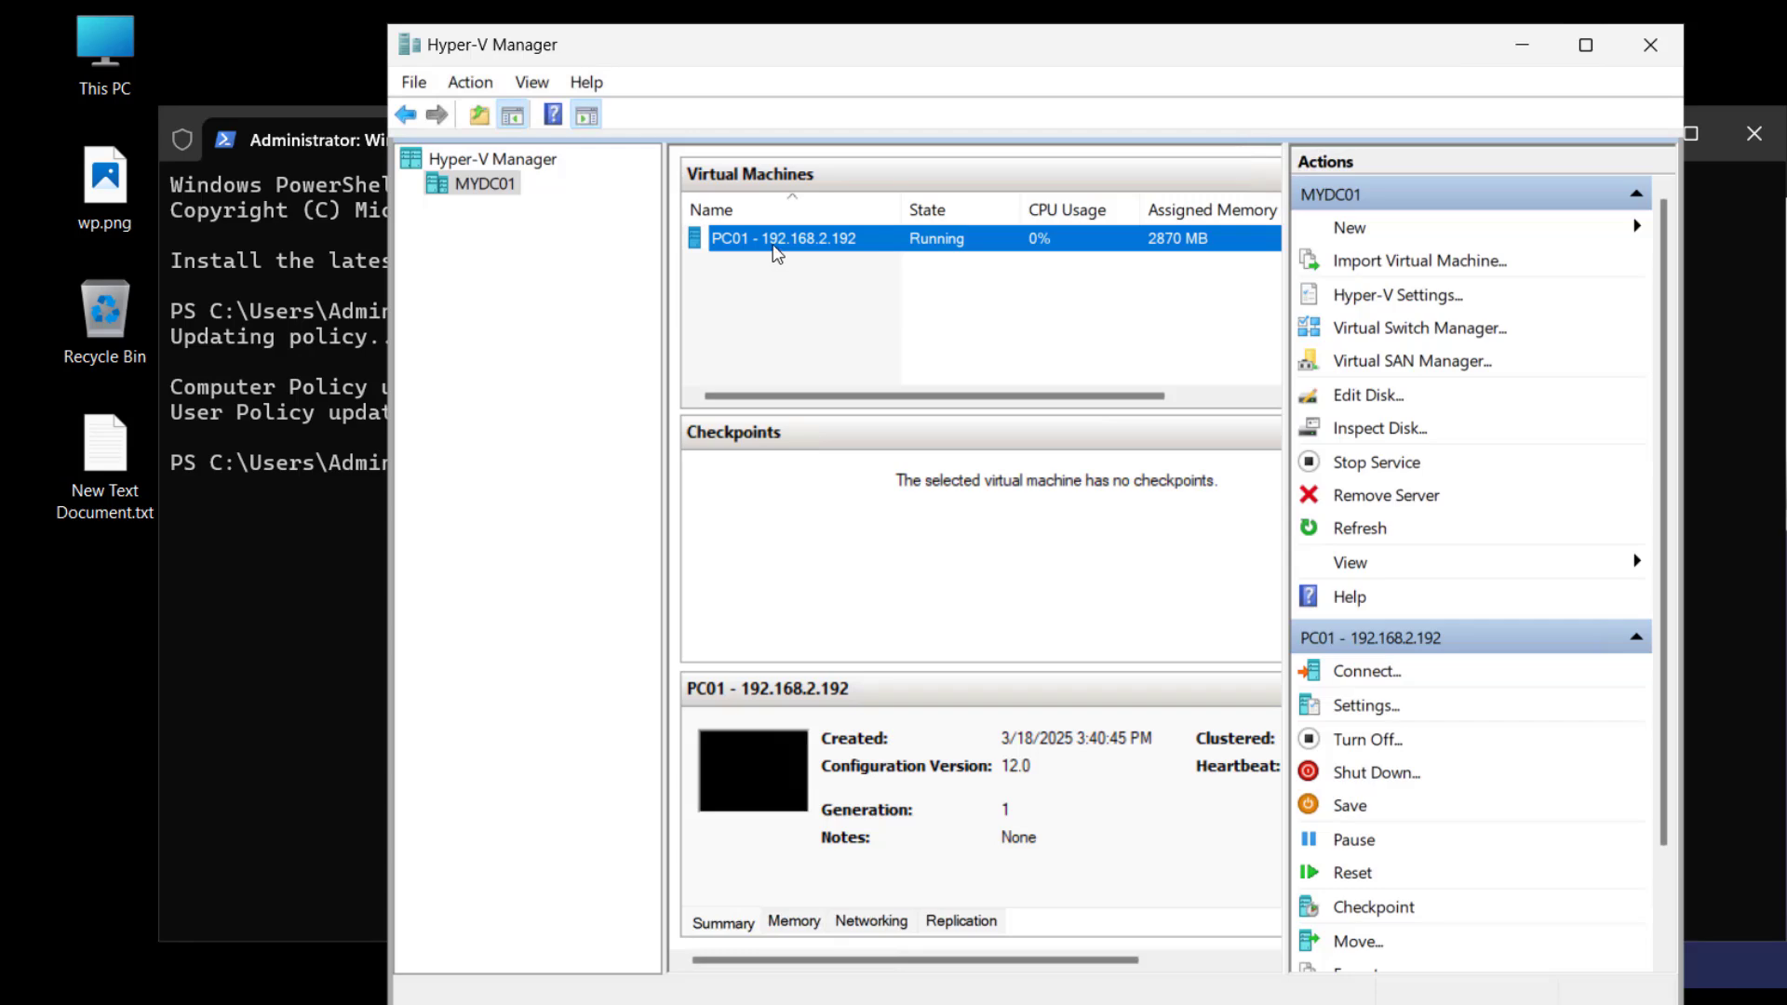
- Connect to the PC01 virtual machine from Hyper-V Manager
right_click(776, 250)
click(783, 266)
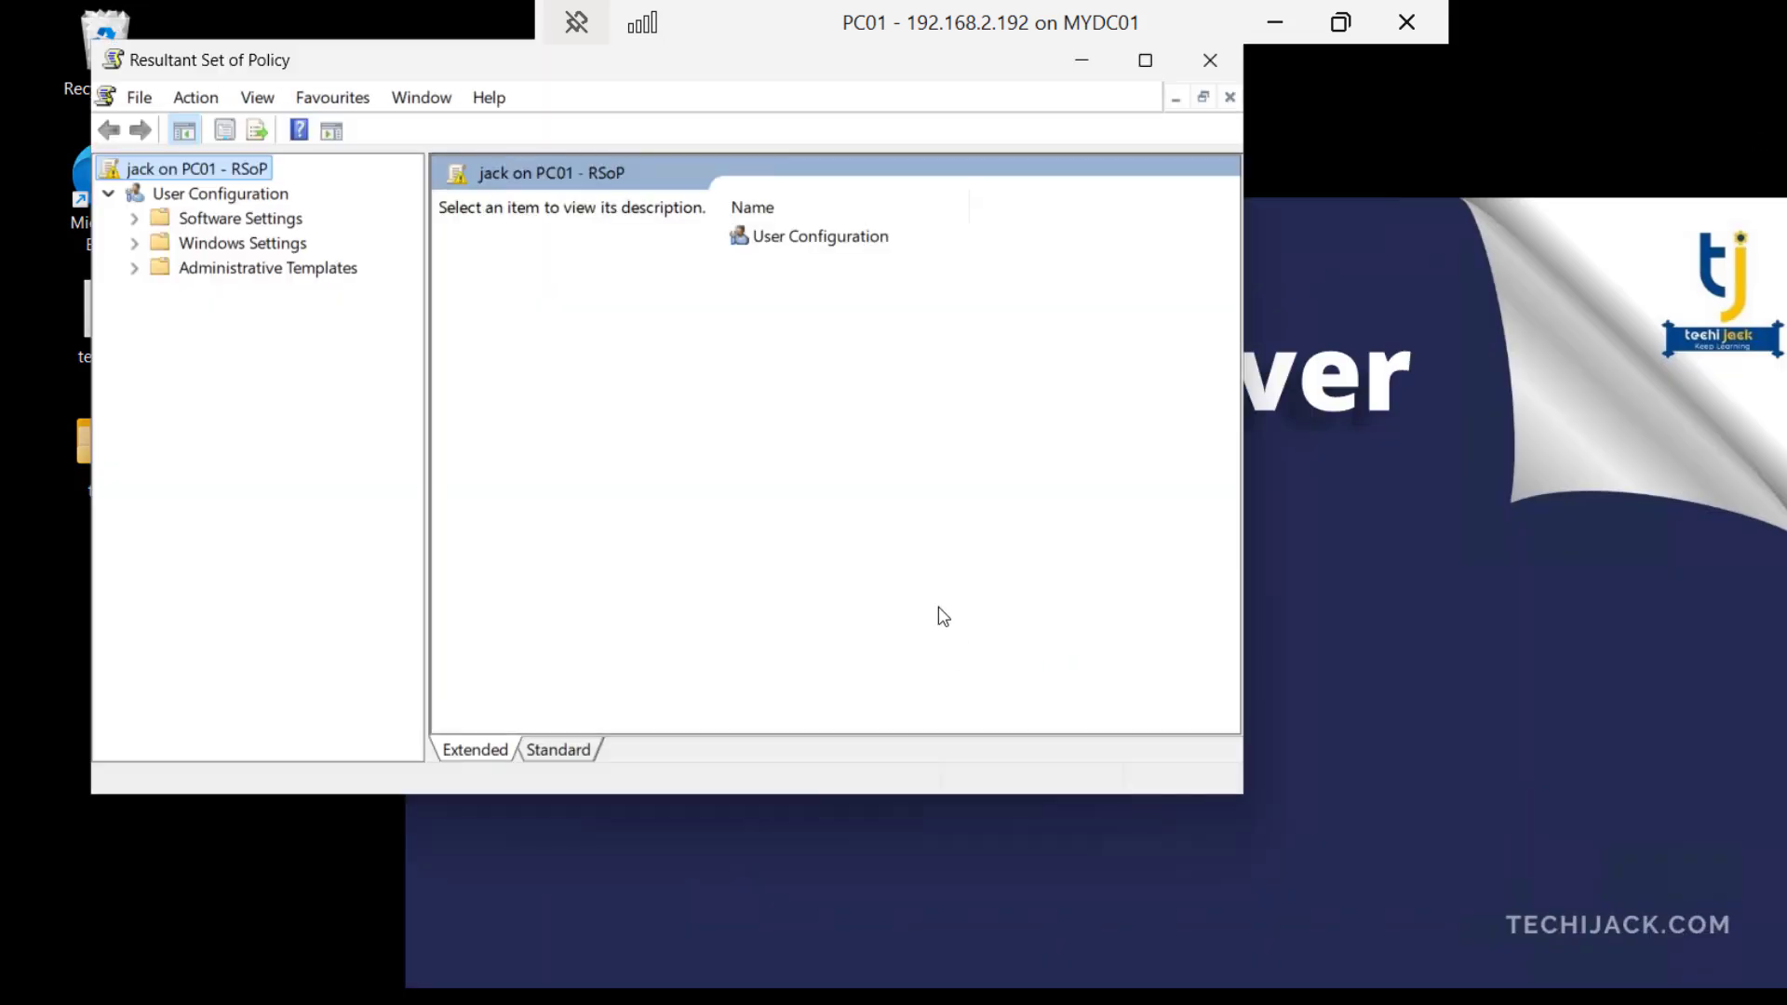
- Examine PC01's Resultant Set of Policy under User Configuration, checking Software Settings, Windows Settings and the Administrative Templates Desktop folders
click(198, 269)
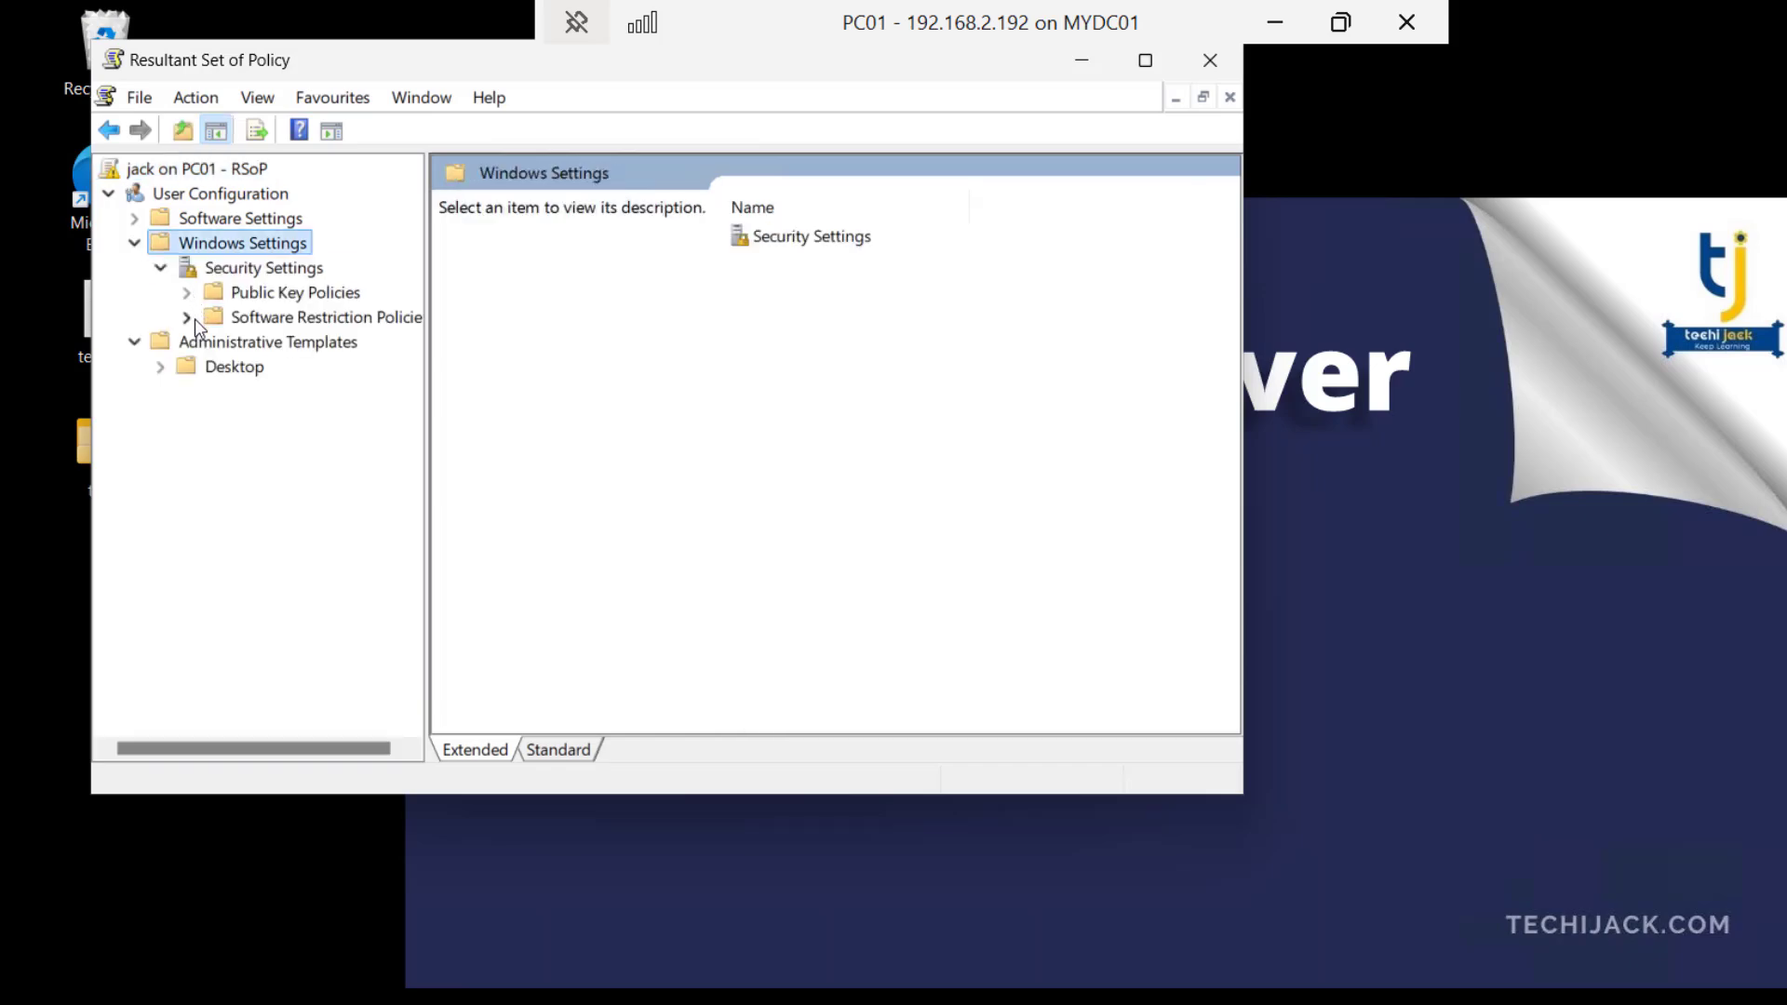
click(190, 318)
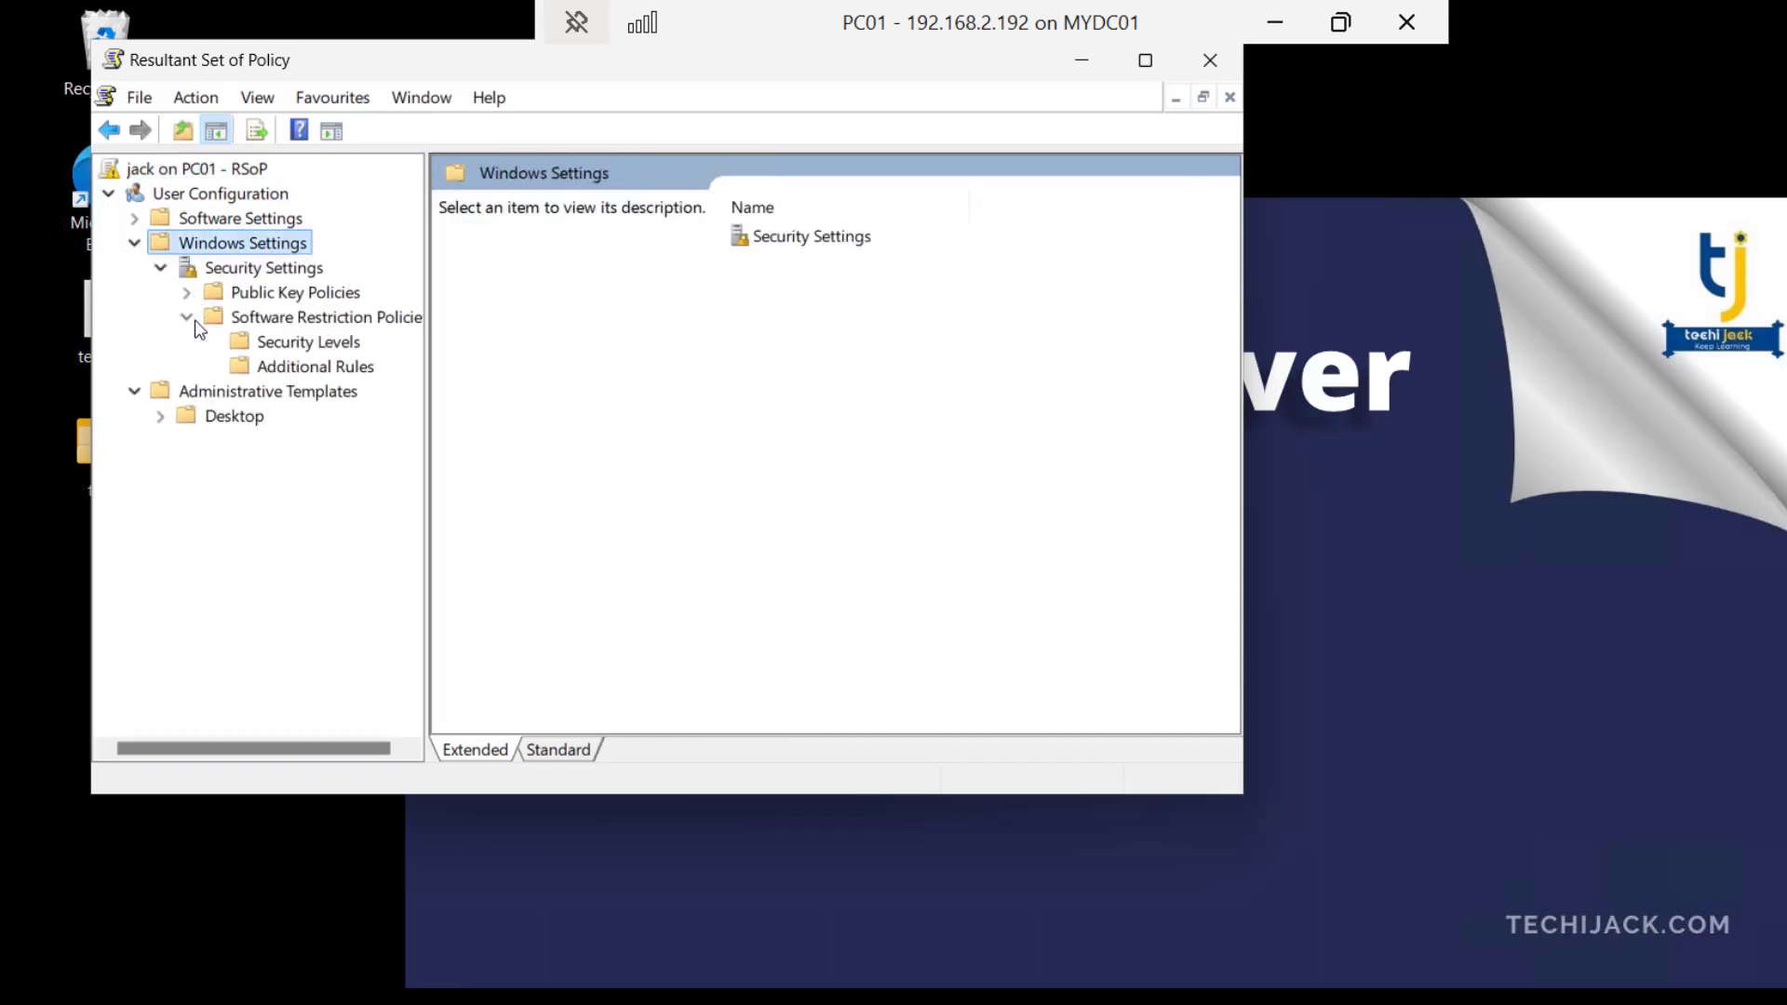
click(158, 220)
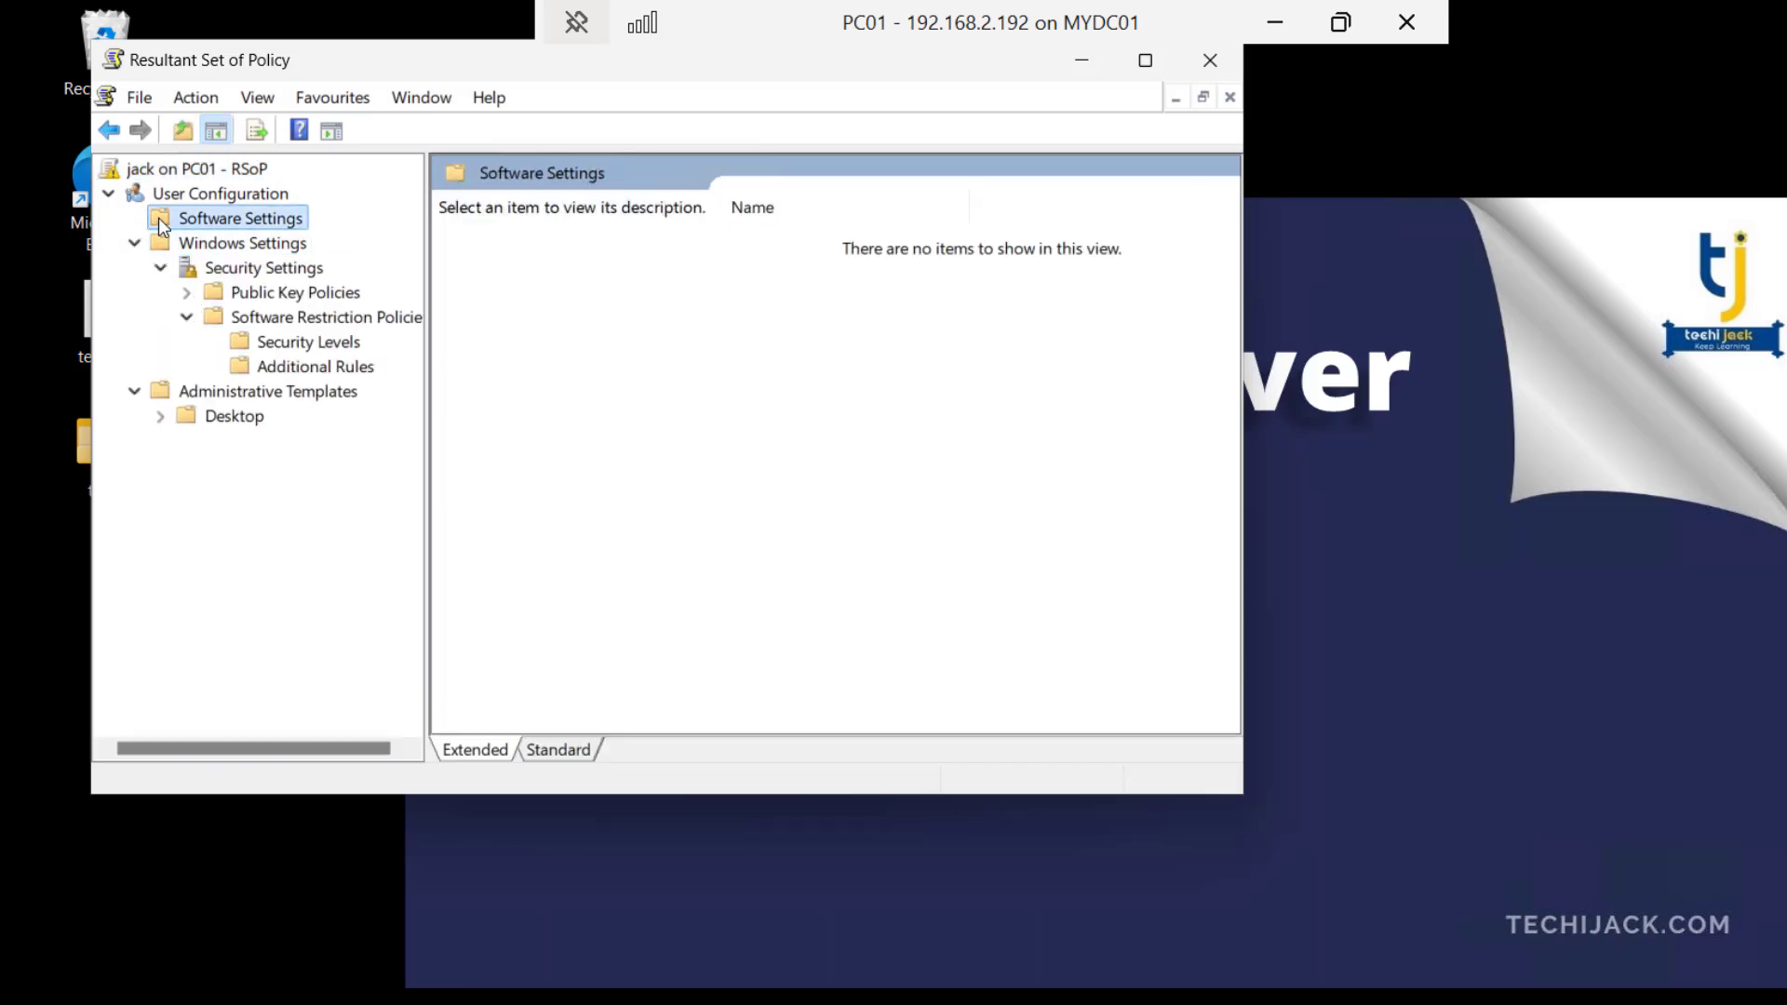
double_click(188, 415)
click(217, 446)
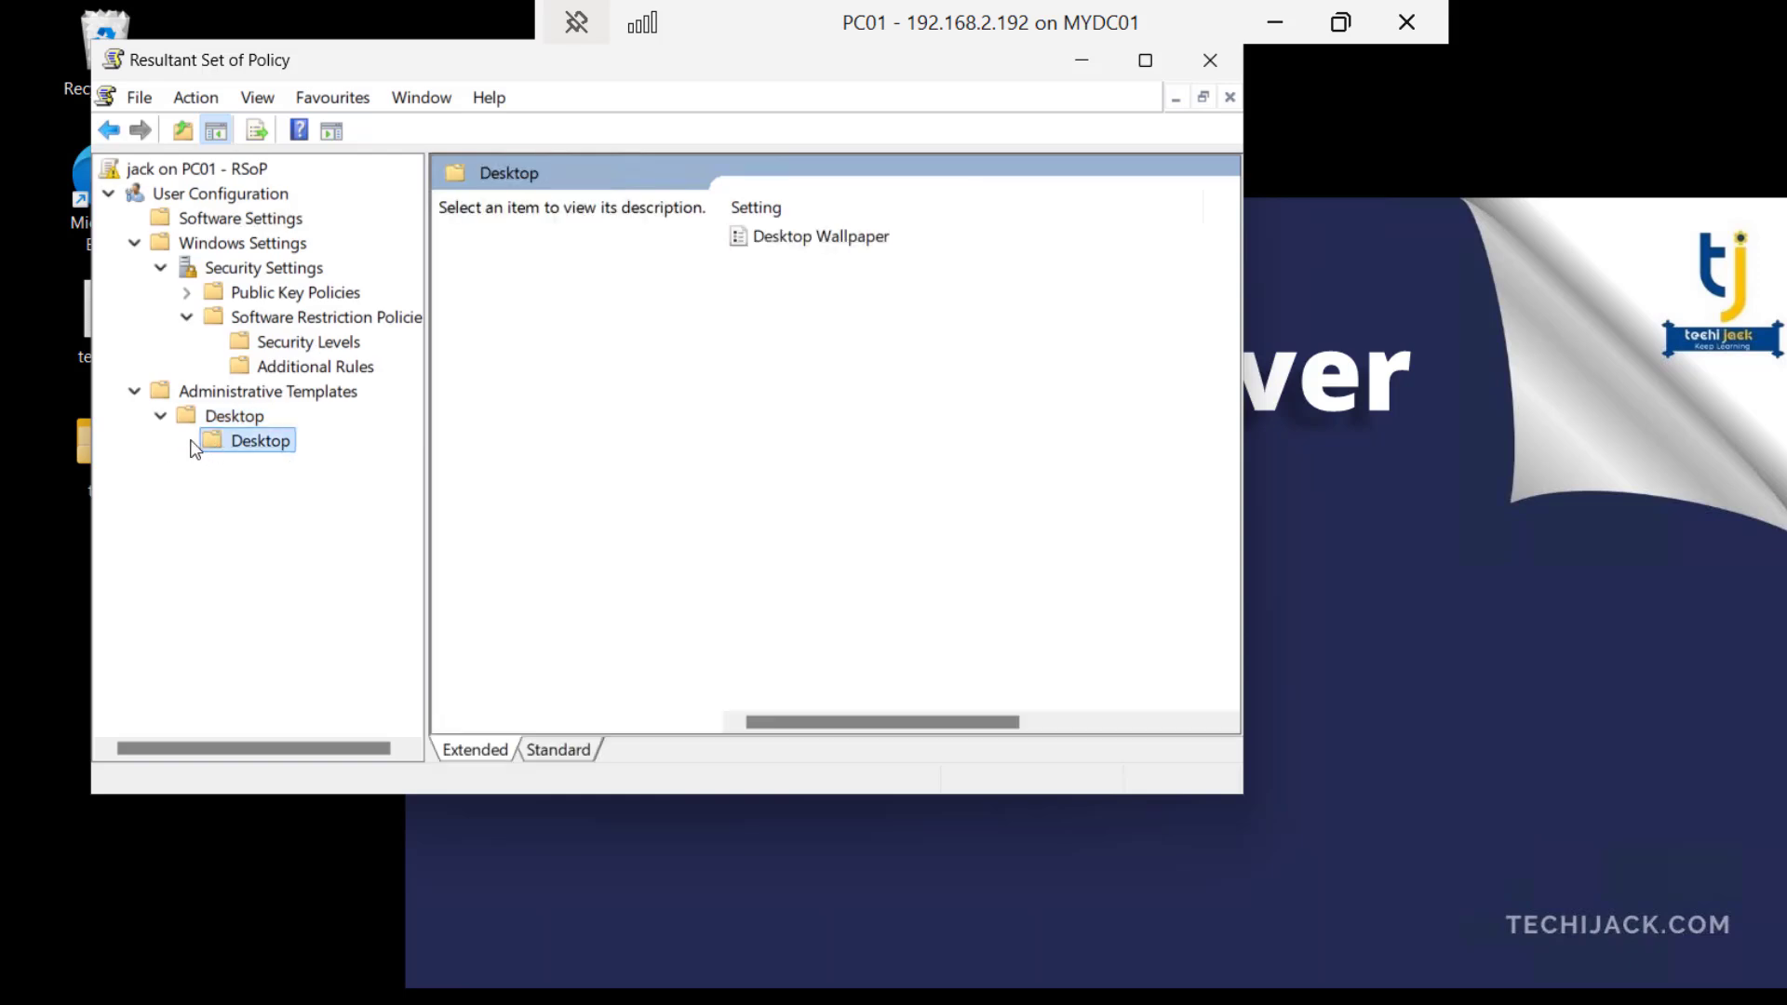
click(136, 393)
click(186, 317)
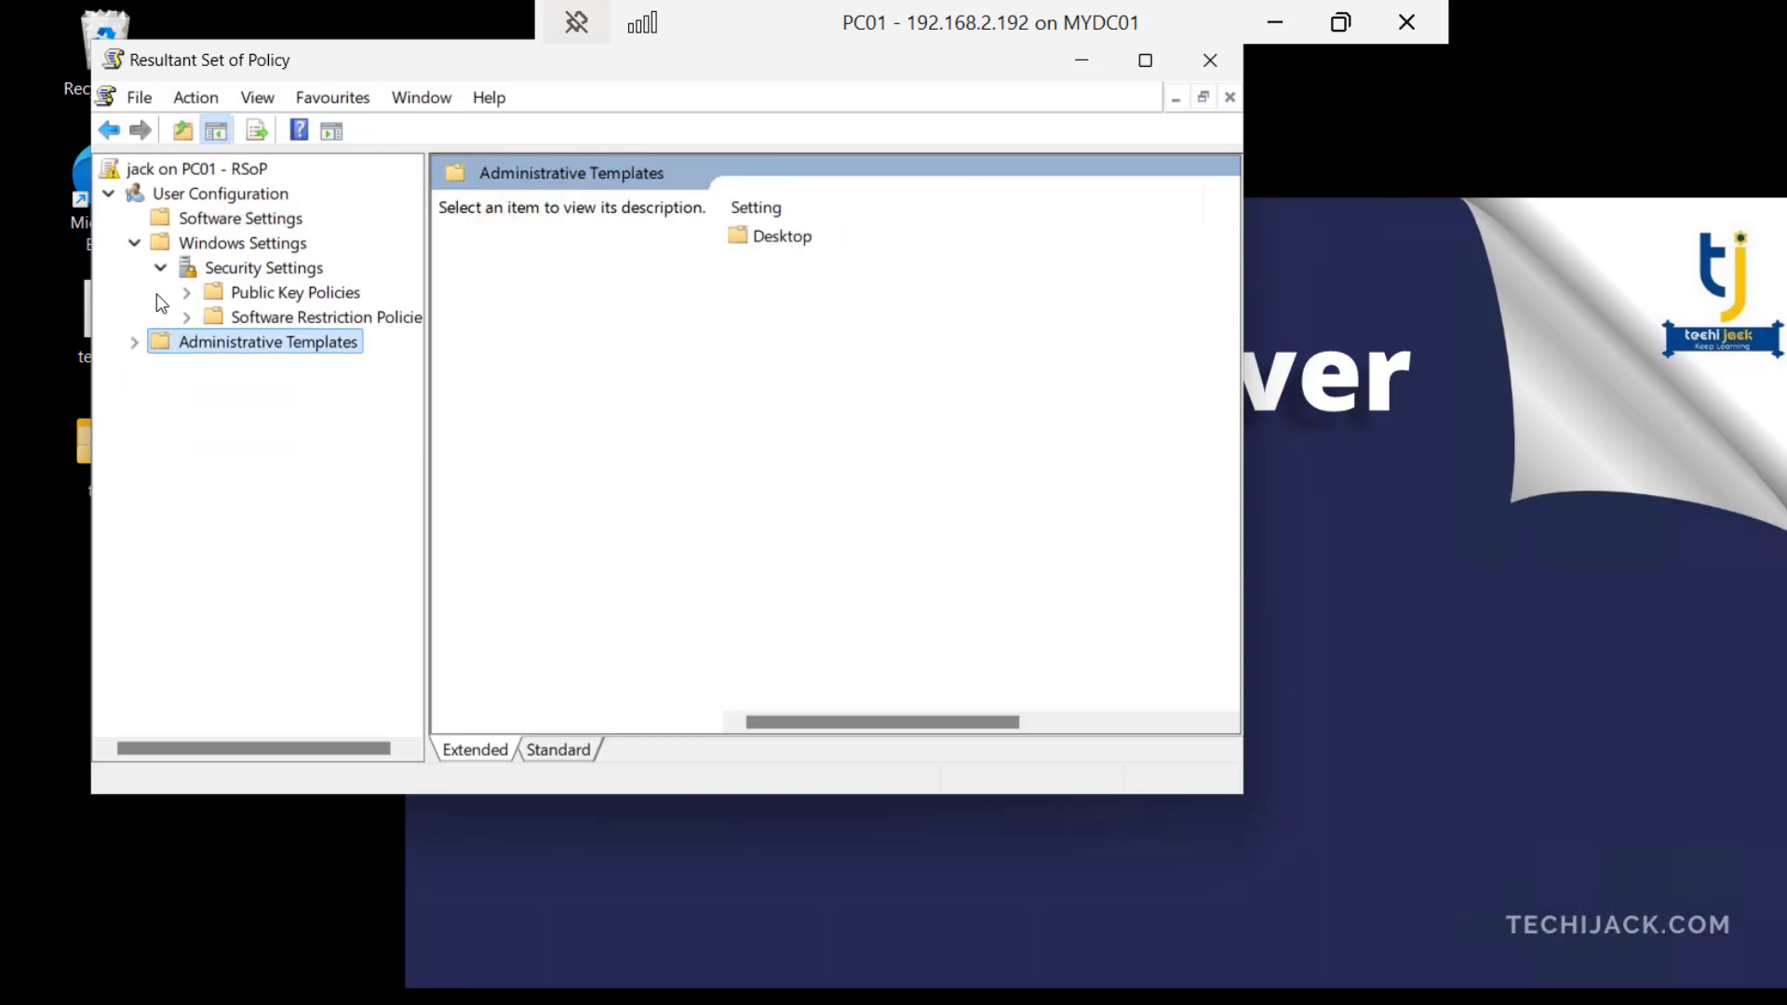
click(160, 267)
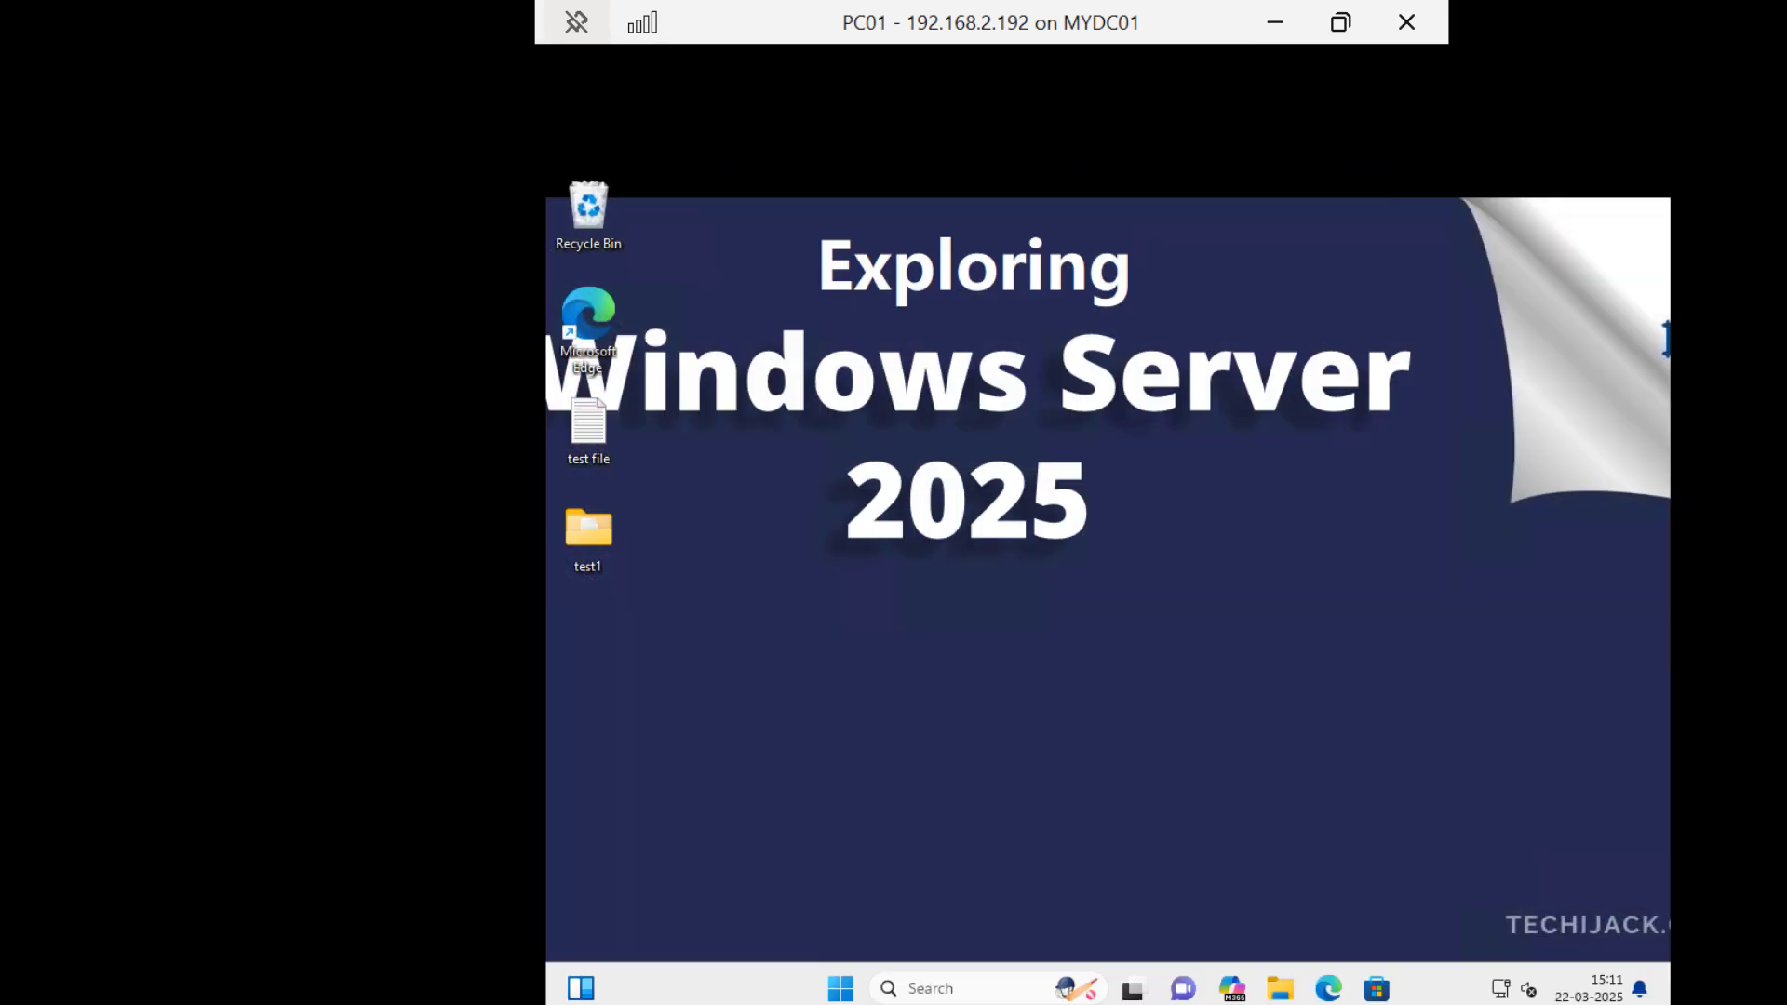
- Open the Windows Defender Firewall control panel on PC01
click(789, 989)
click(789, 988)
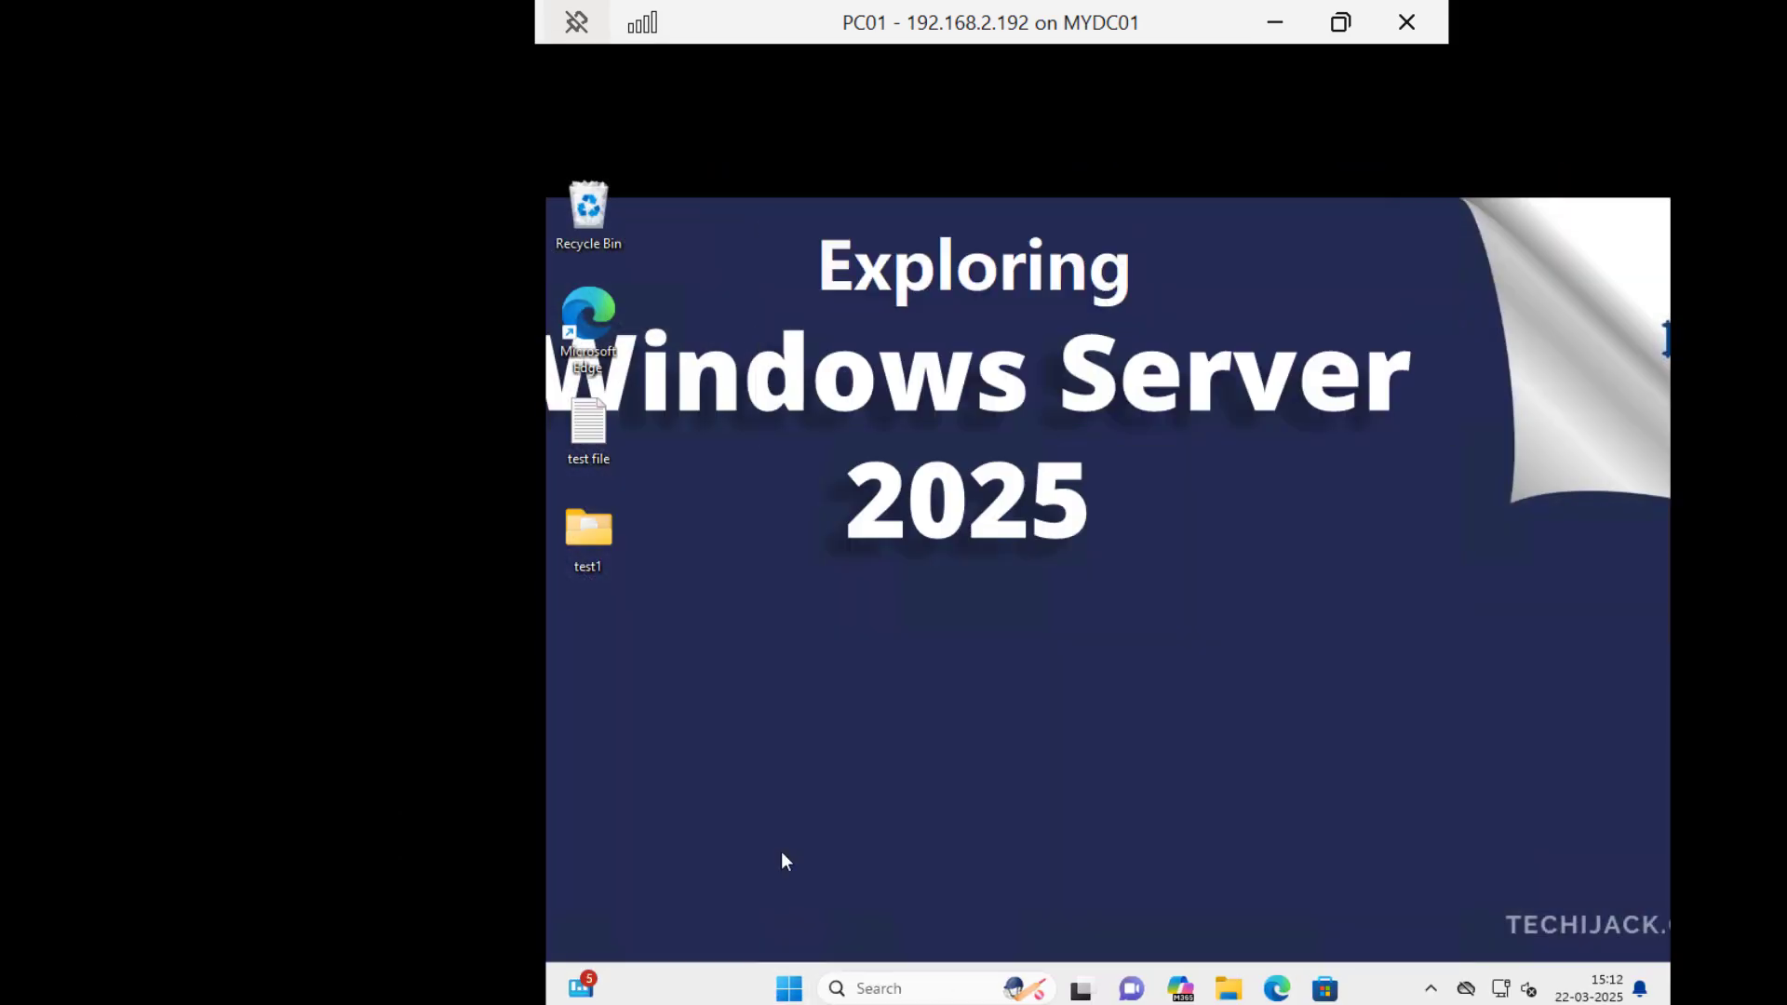
key(super+r)
key(Return)
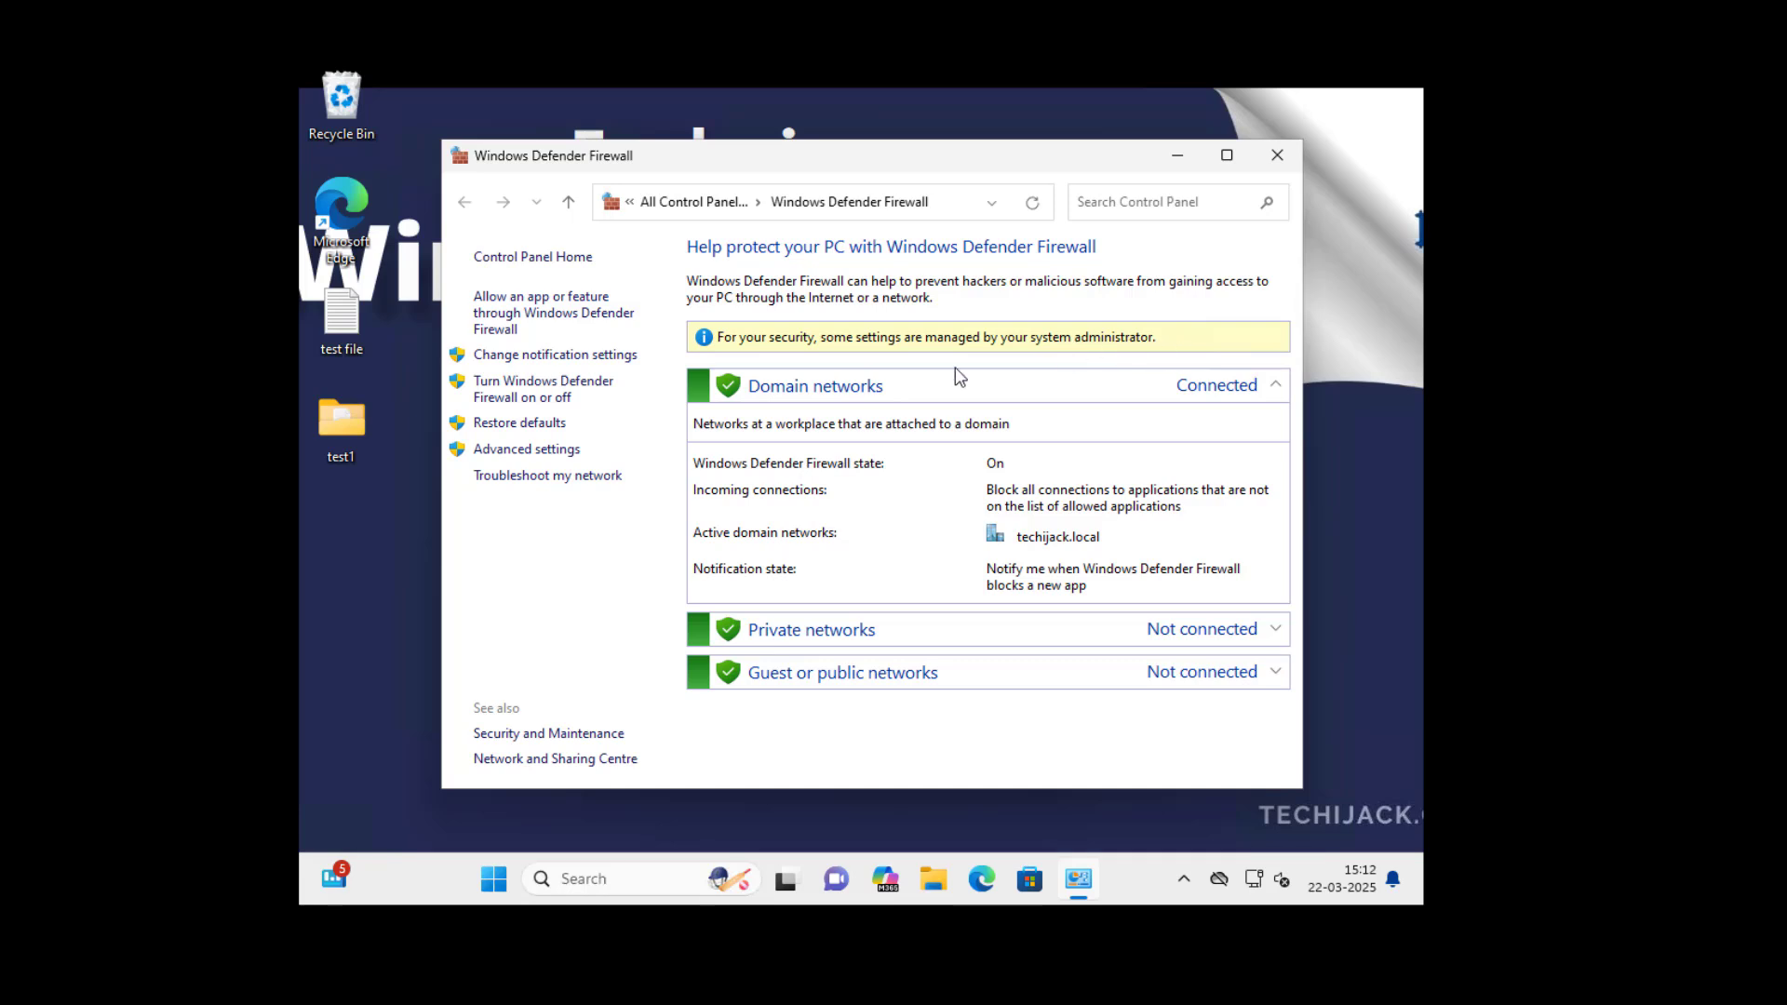
- Open the firewall's advanced settings, authorizing the elevation request with the administrator username and password
click(518, 450)
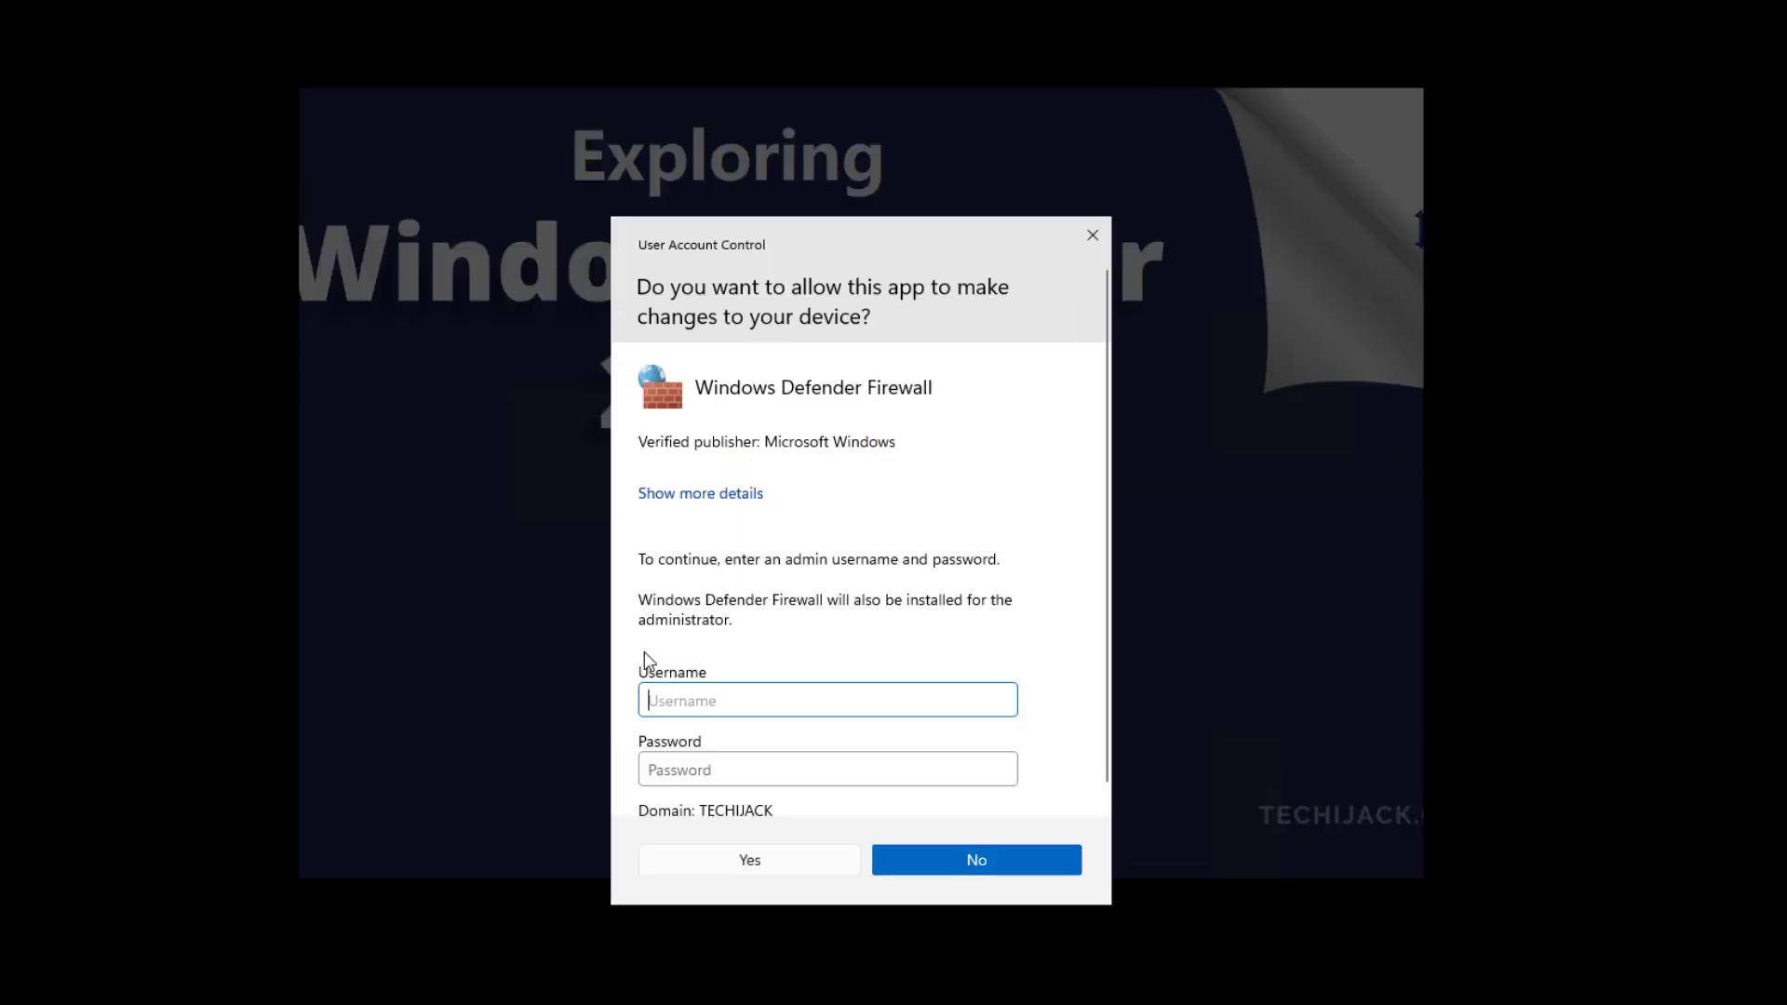
text(adminisrator)
key(Tab)
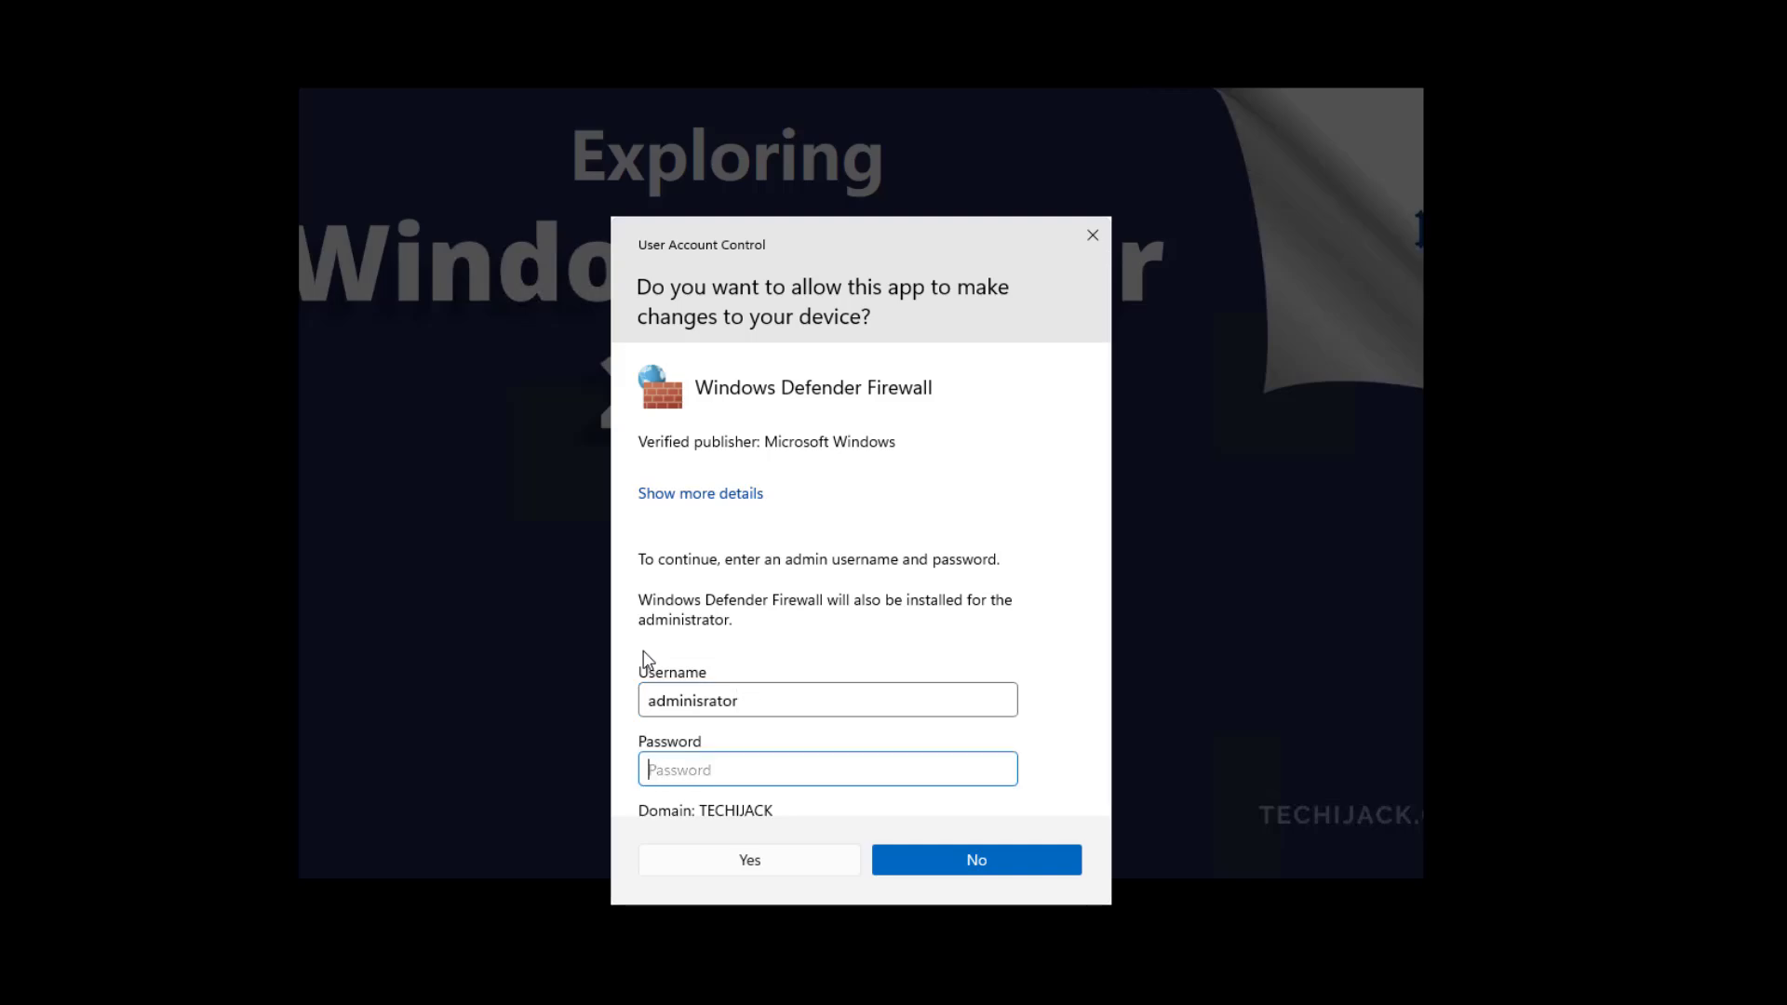
click(742, 866)
- Inspect the Firewall_Policy inbound rule's general properties, protocols and ports, and advanced profile settings on PC01, then close its properties
click(398, 184)
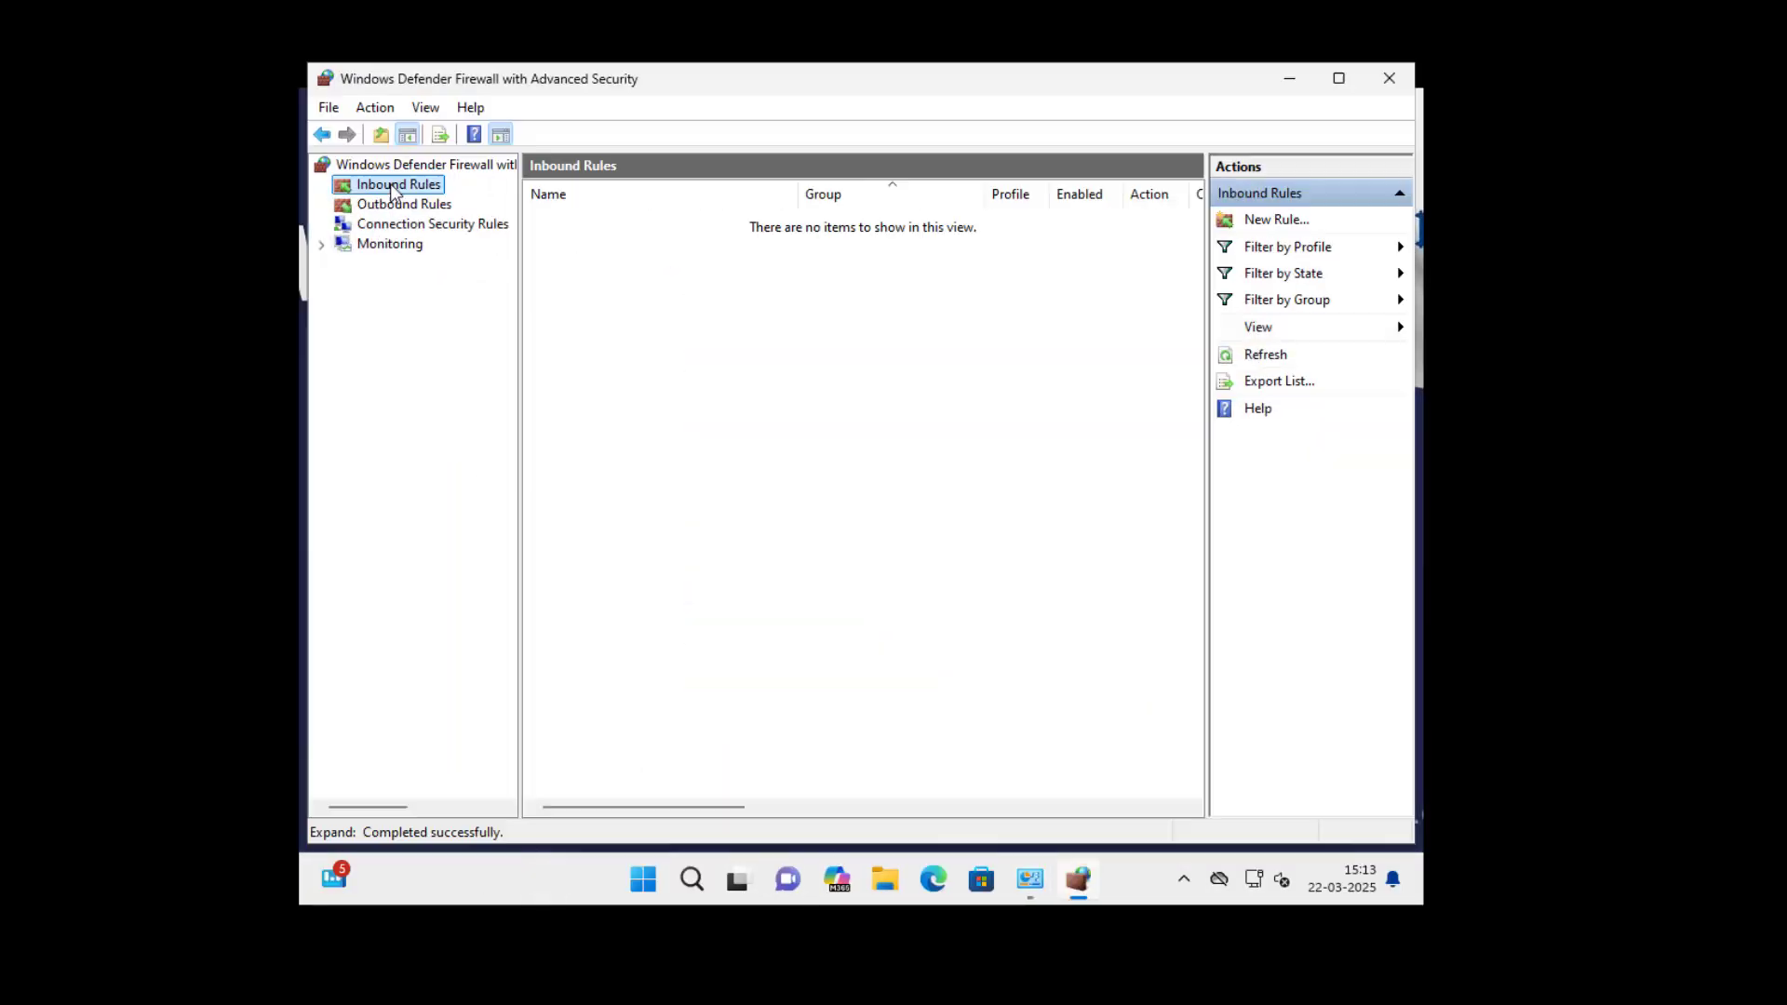
click(581, 220)
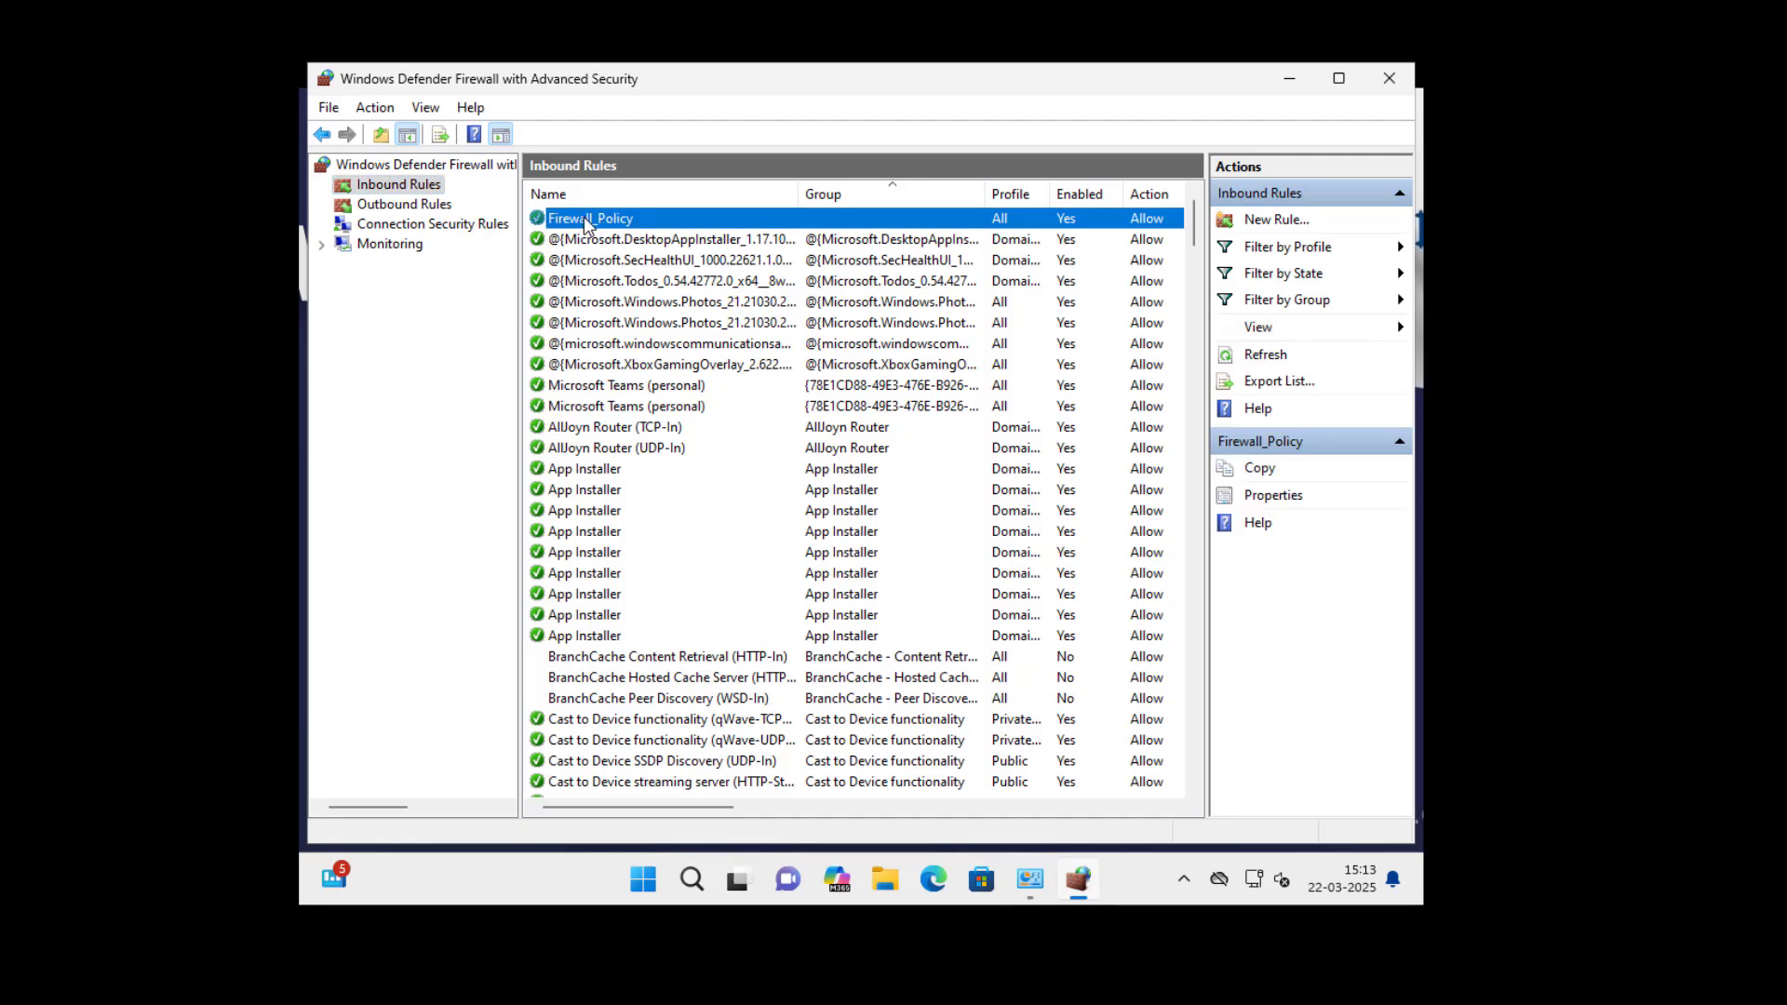
double_click(594, 218)
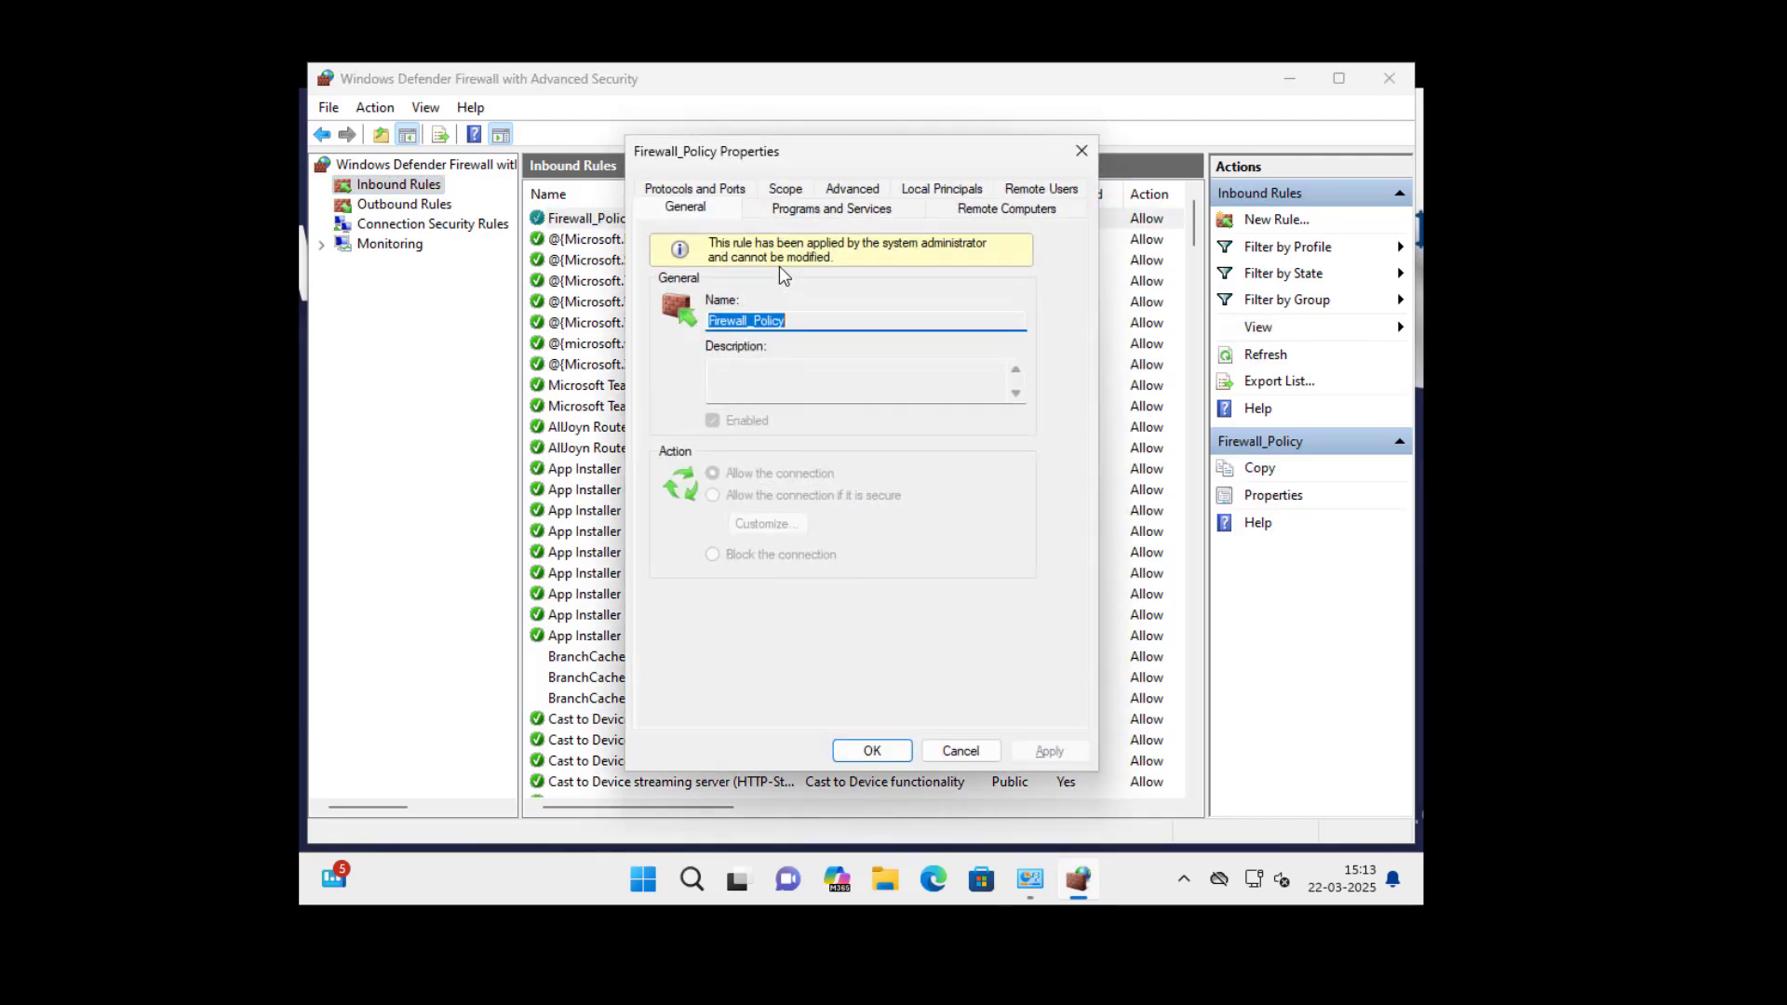
click(700, 190)
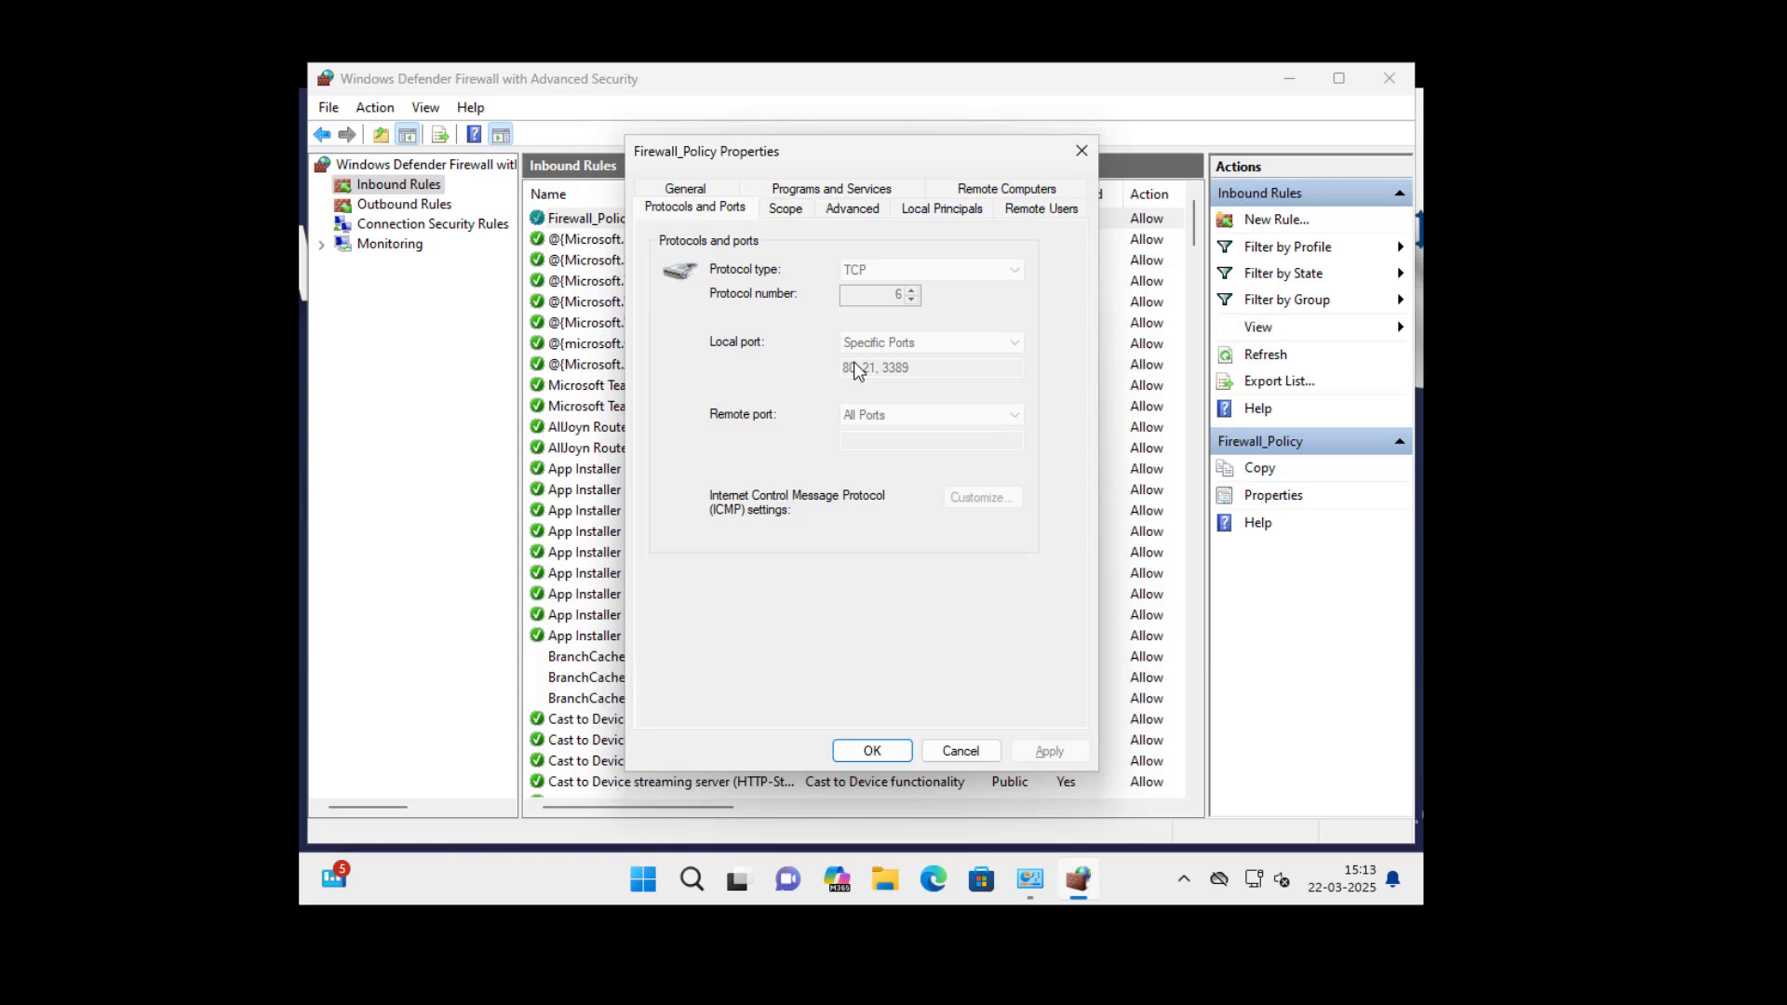
click(852, 208)
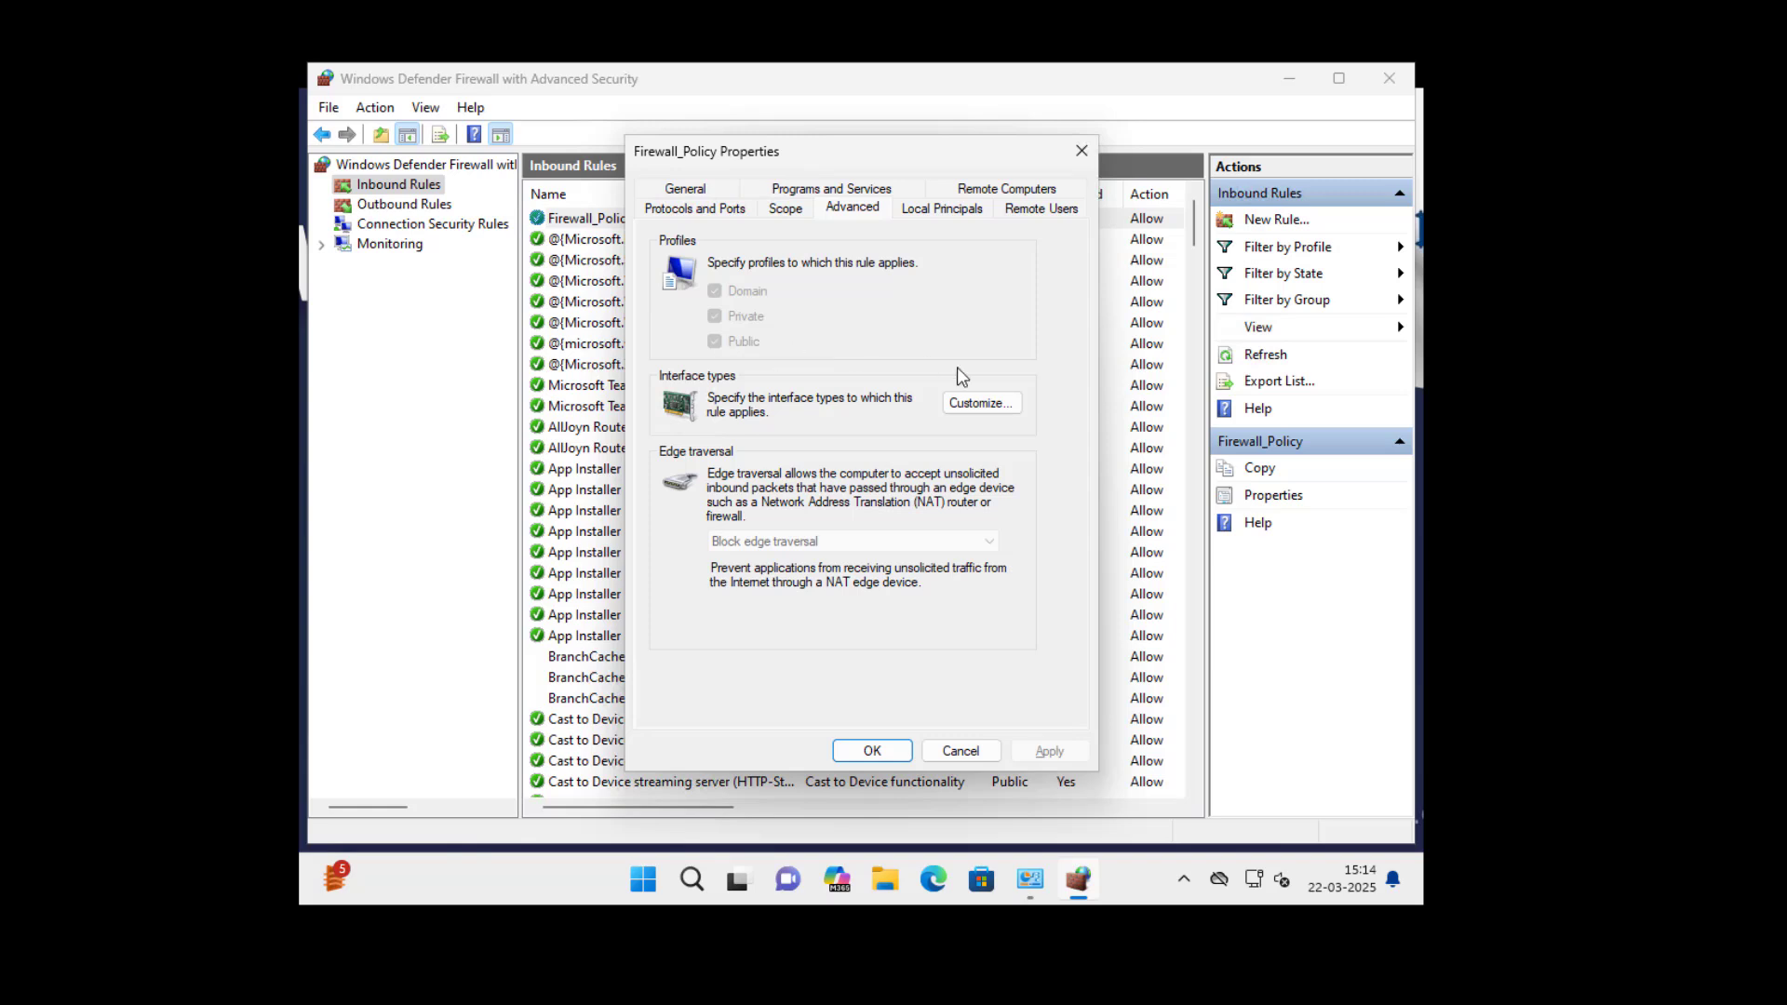
click(871, 752)
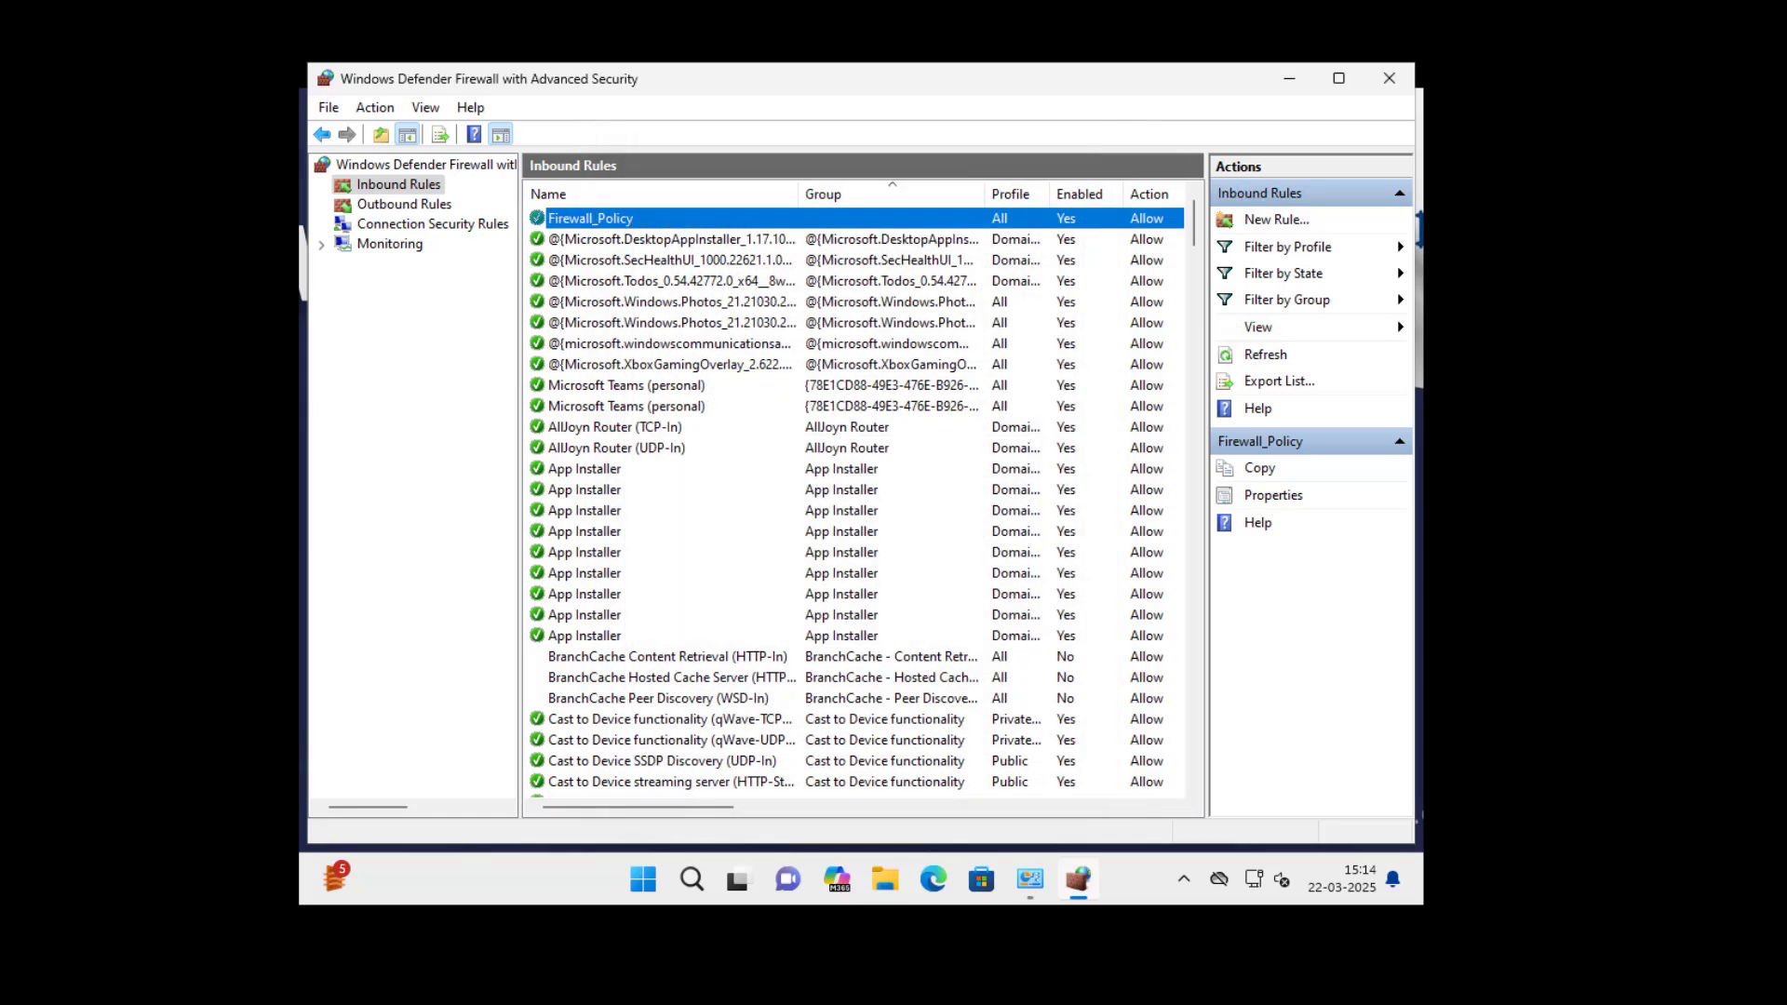